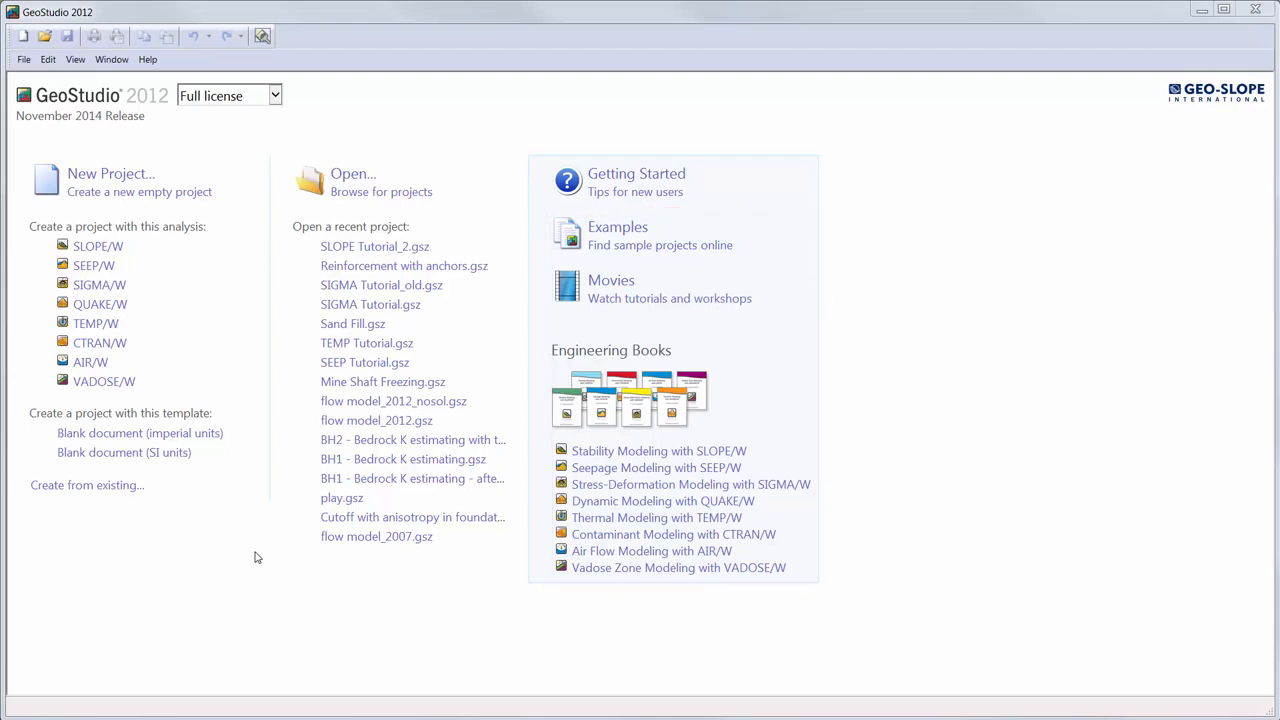
# Create a new project from the SI factory defaults and title it "SIGMA/W Tutorial"
pyautogui.click(185, 190)
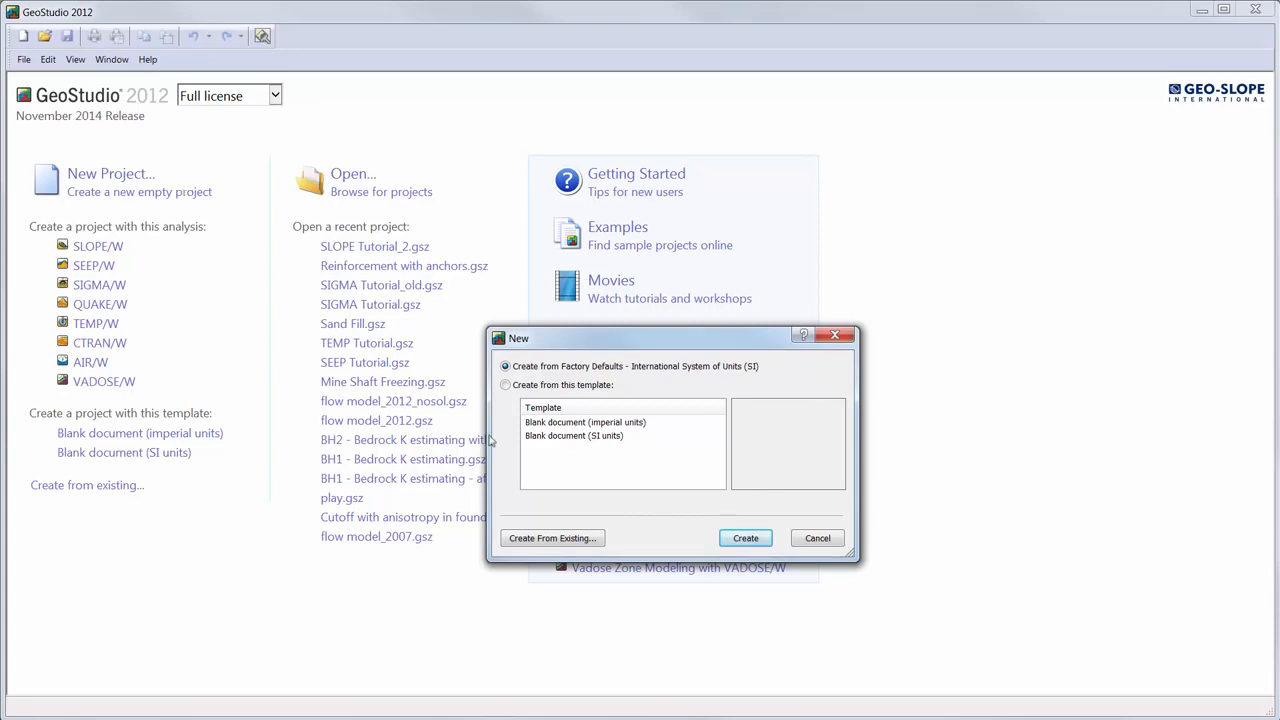
pyautogui.click(746, 538)
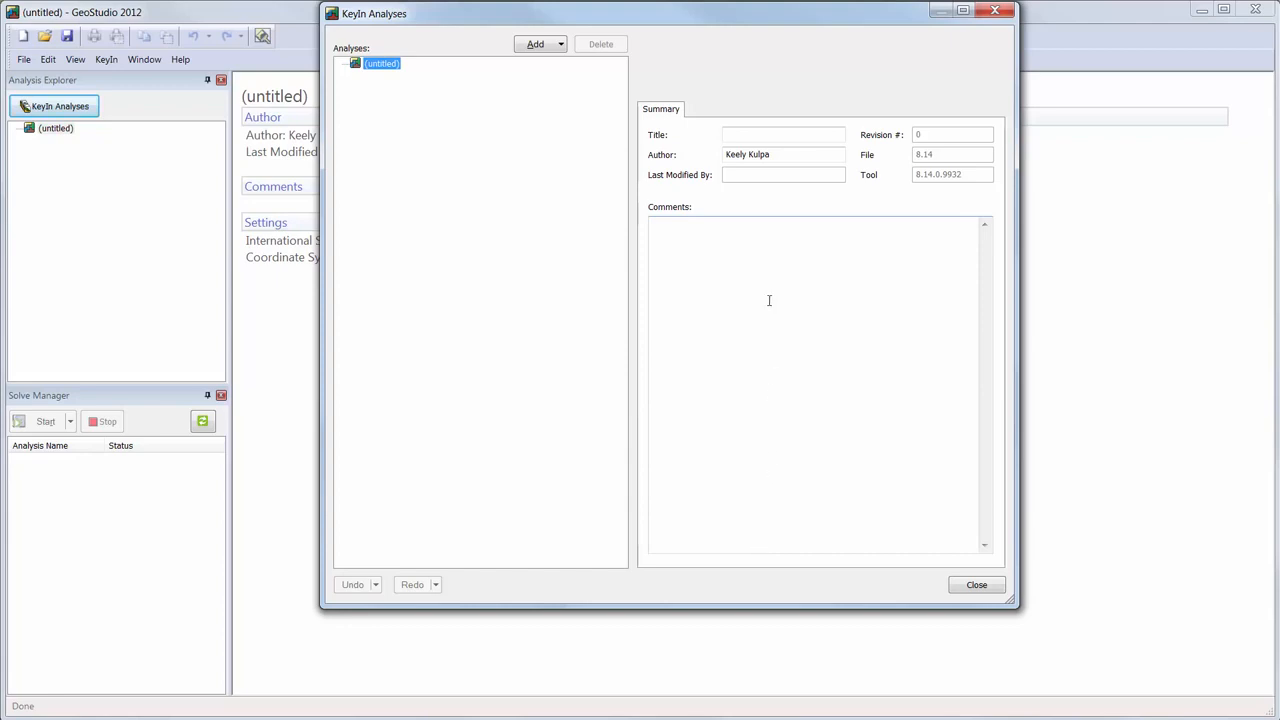
pyautogui.click(768, 135)
pyautogui.write('SIGMA/W Tutorial')
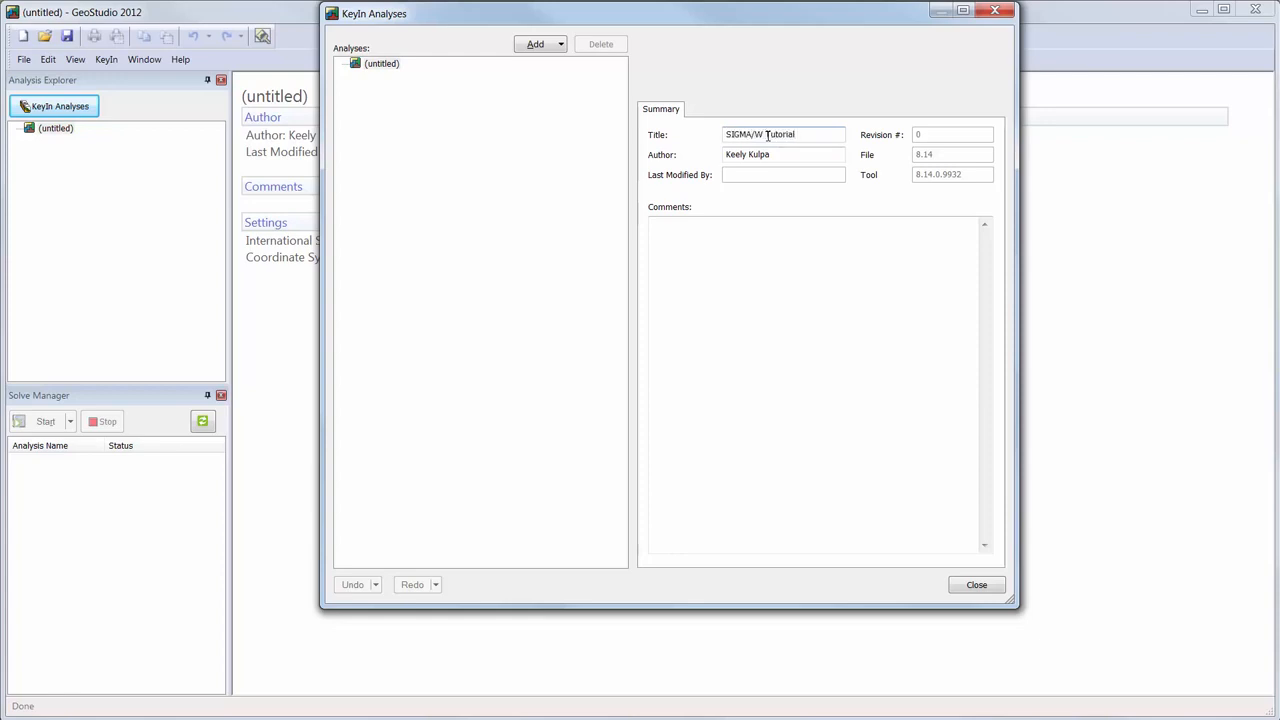
# Add a SIGMA/W Load/Deformation analysis to the project and name it "Tank Load"
pyautogui.click(561, 44)
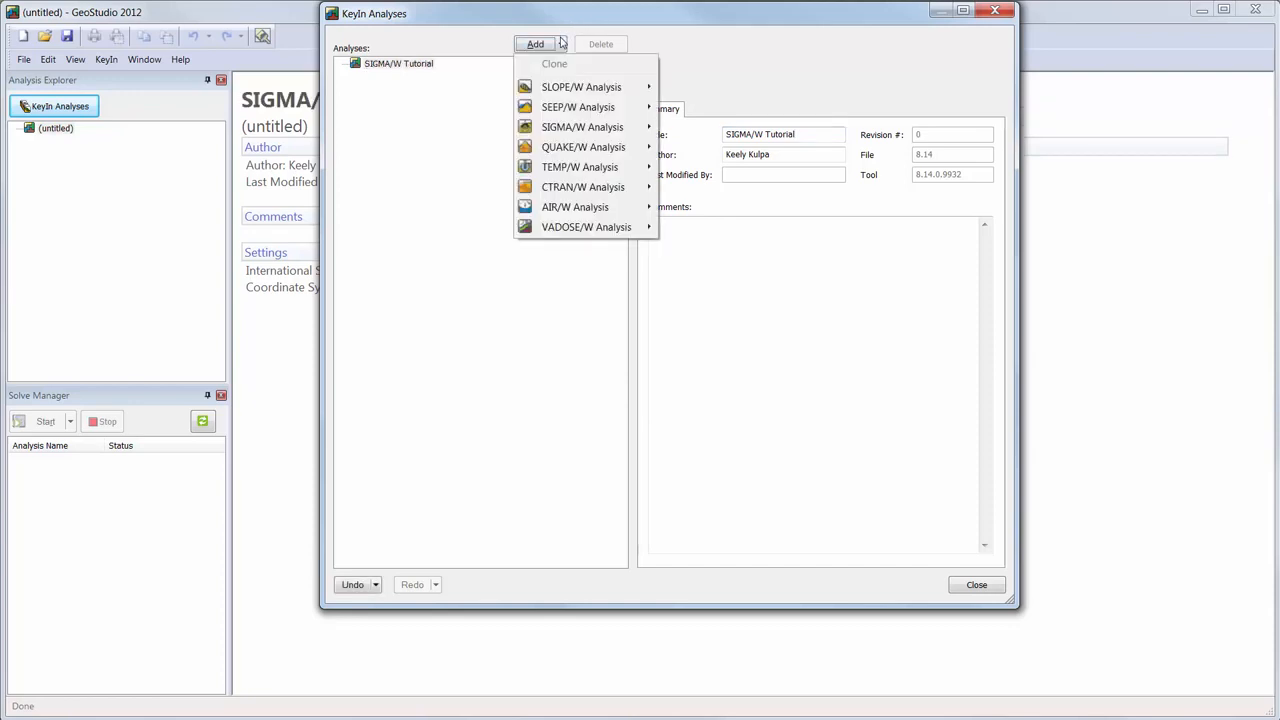
pyautogui.moveTo(573, 133)
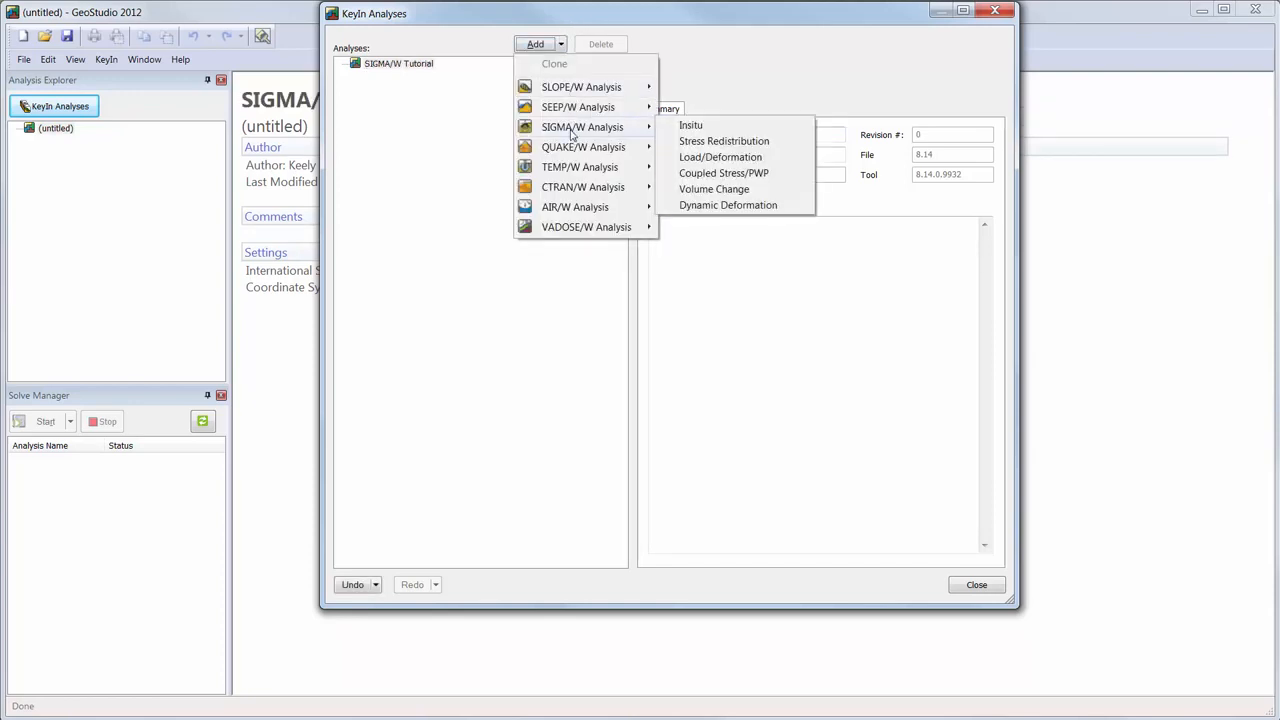
pyautogui.click(759, 159)
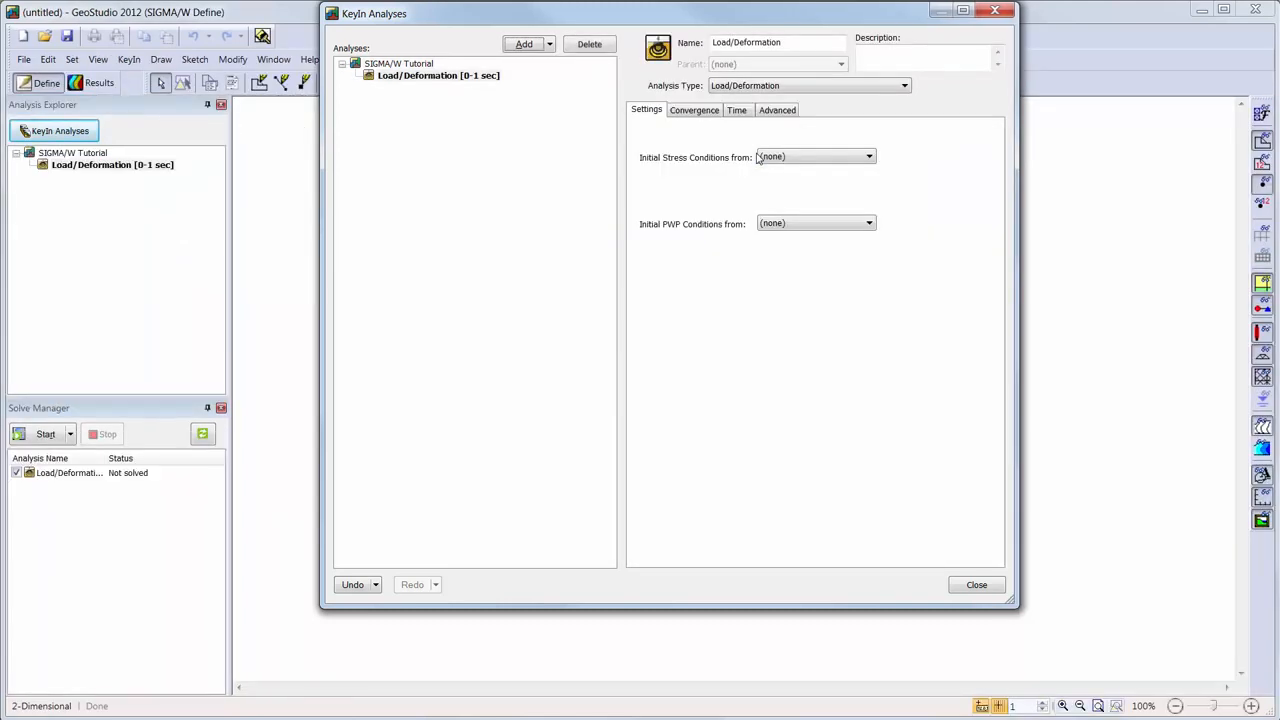
pyautogui.doubleClick(790, 42)
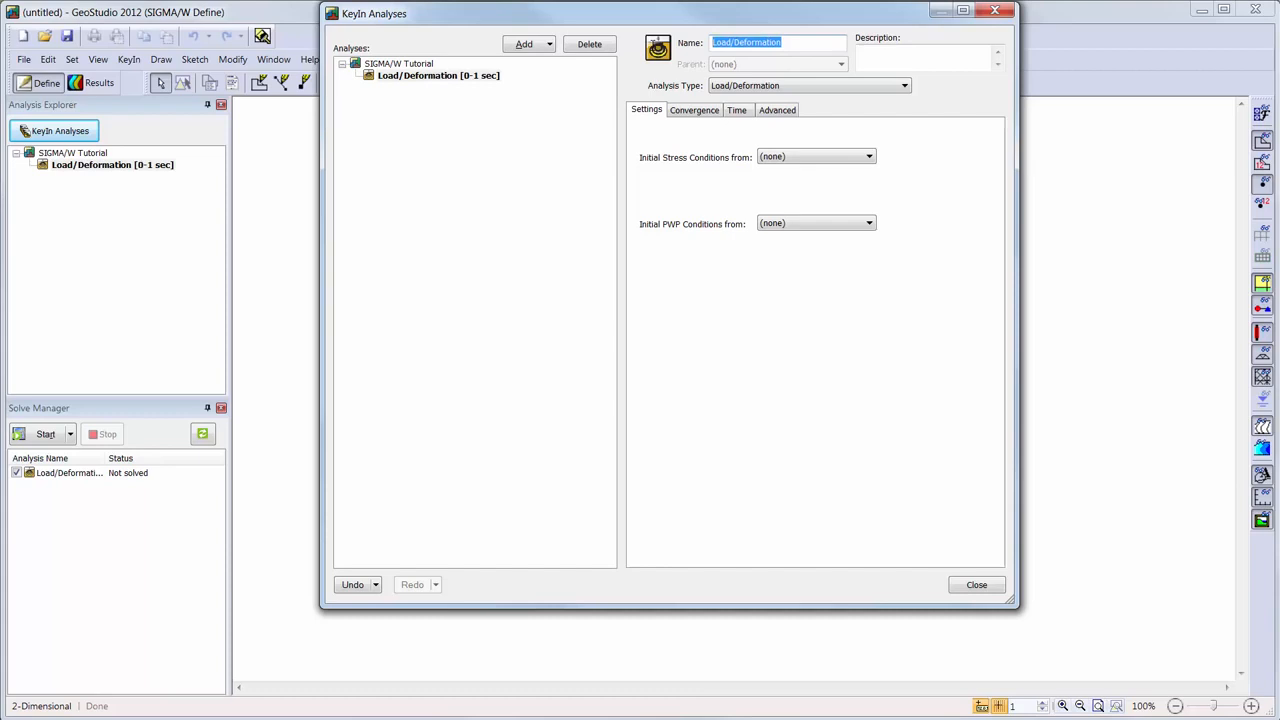
pyautogui.write('Tank Load')
# Keep Load/Deformation as the analysis type and enter the analysis description "Learning to use SIGMA/W"
pyautogui.click(905, 86)
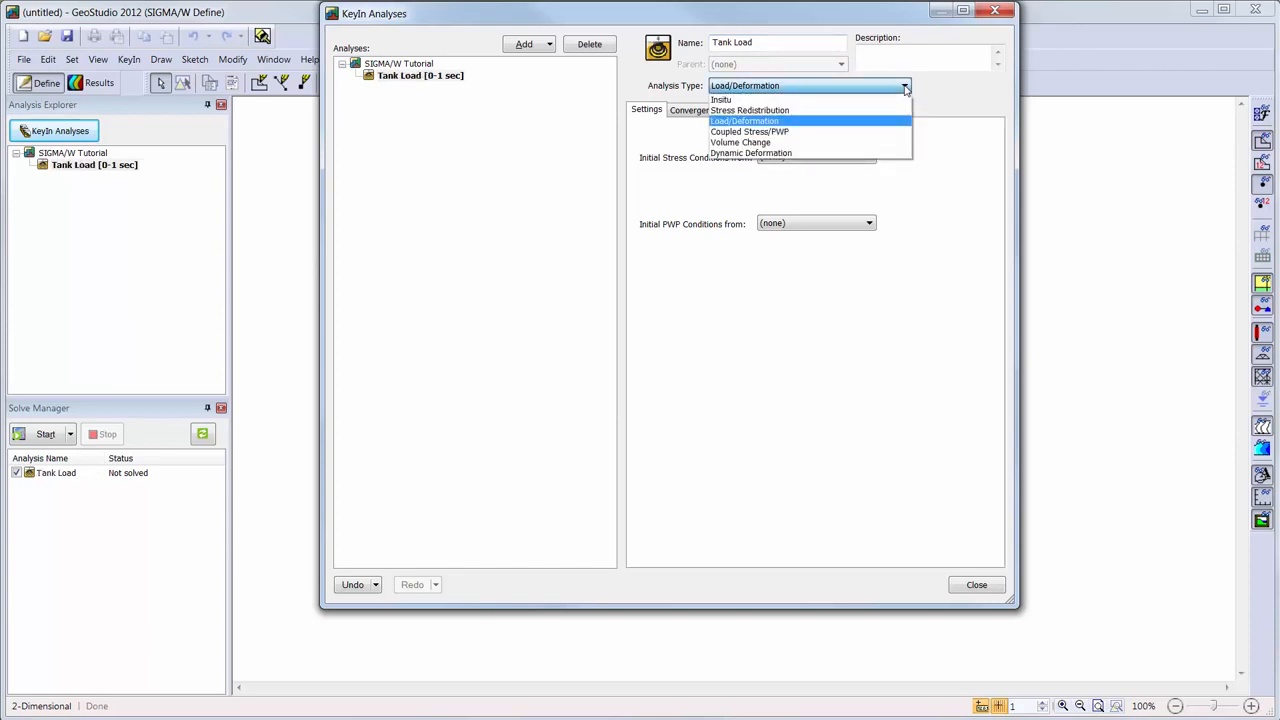
pyautogui.click(905, 87)
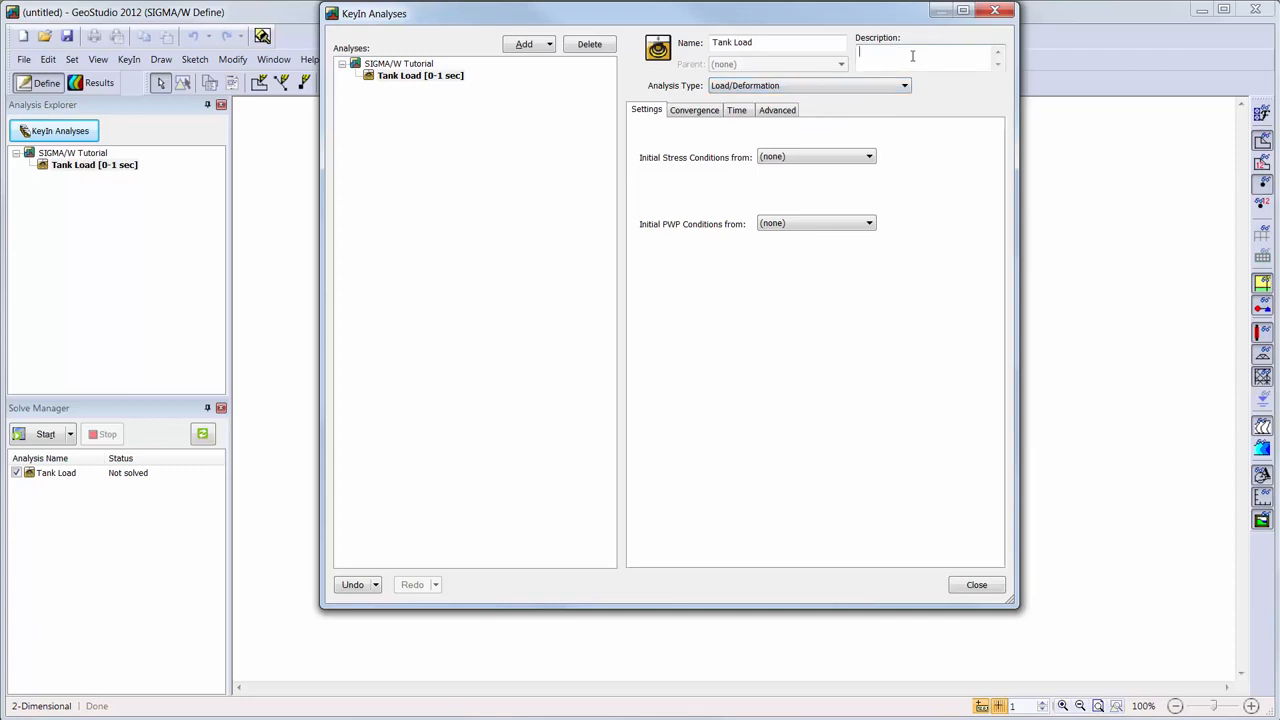
pyautogui.click(912, 56)
pyautogui.write('Learning to use SIGMA/W')
# Review the Tank Load analysis's initial stress and PWP condition options and its convergence, time and advanced settings
pyautogui.click(866, 156)
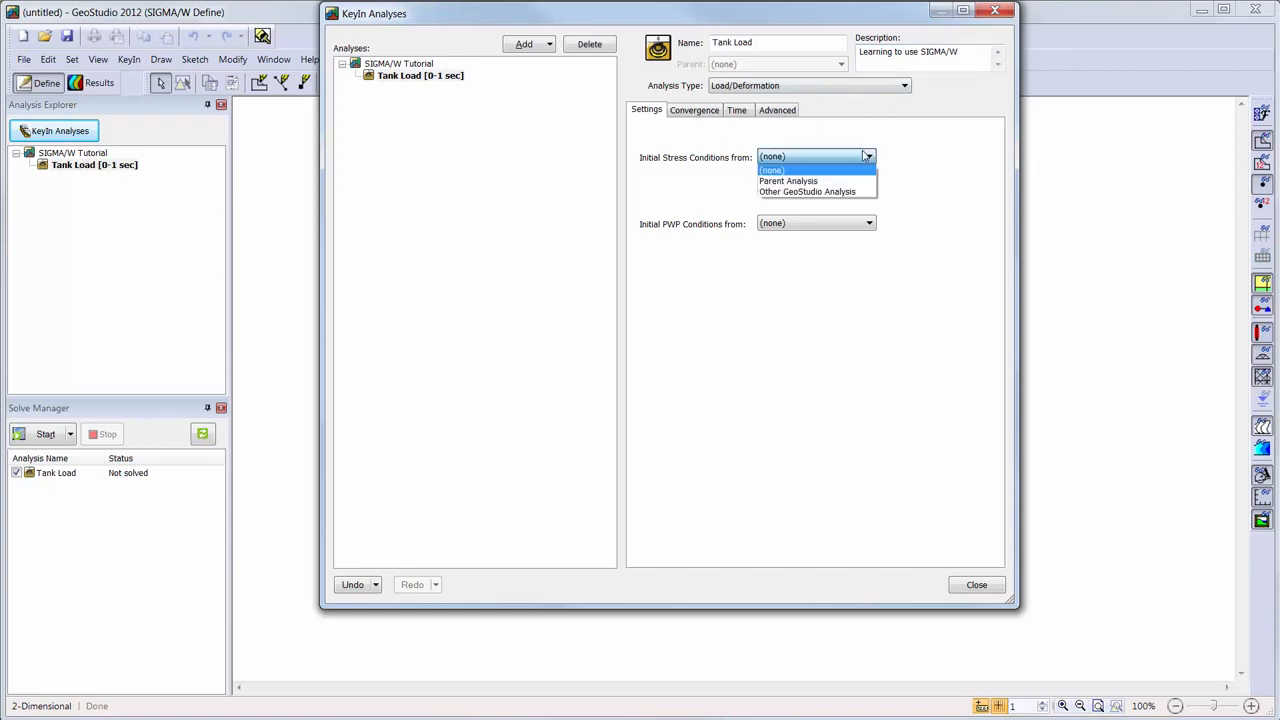
pyautogui.click(868, 156)
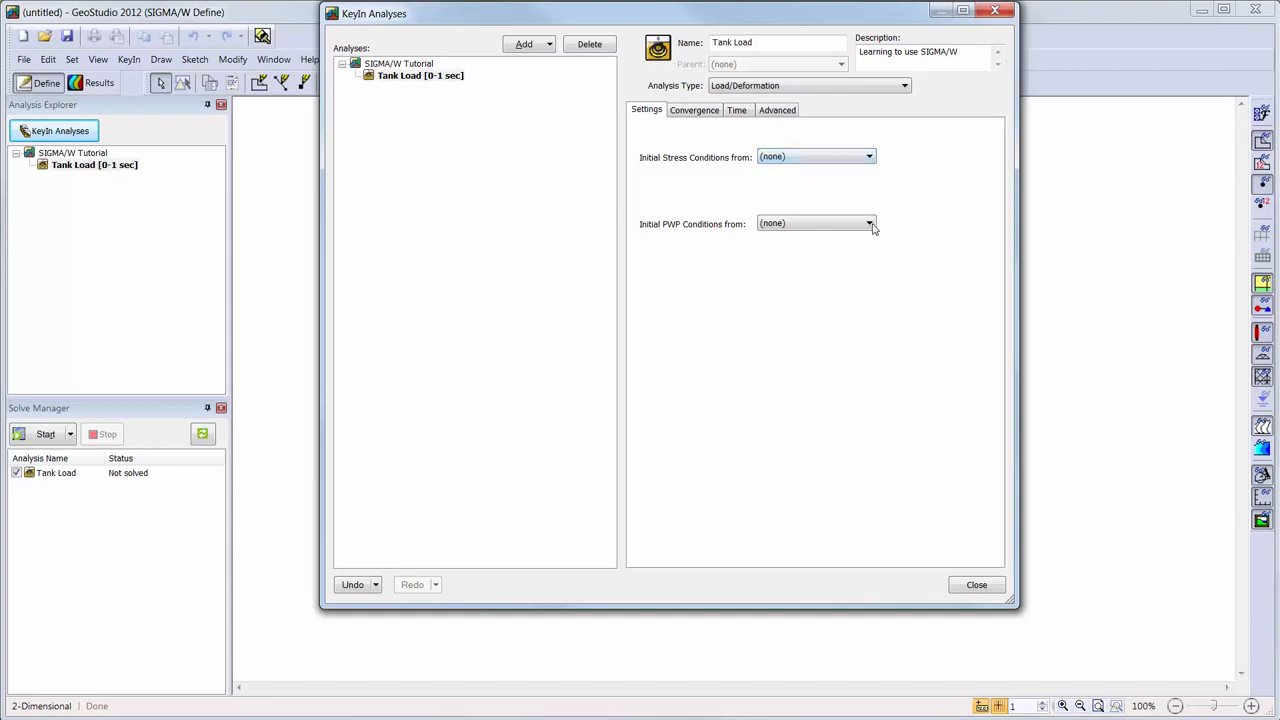
pyautogui.click(870, 225)
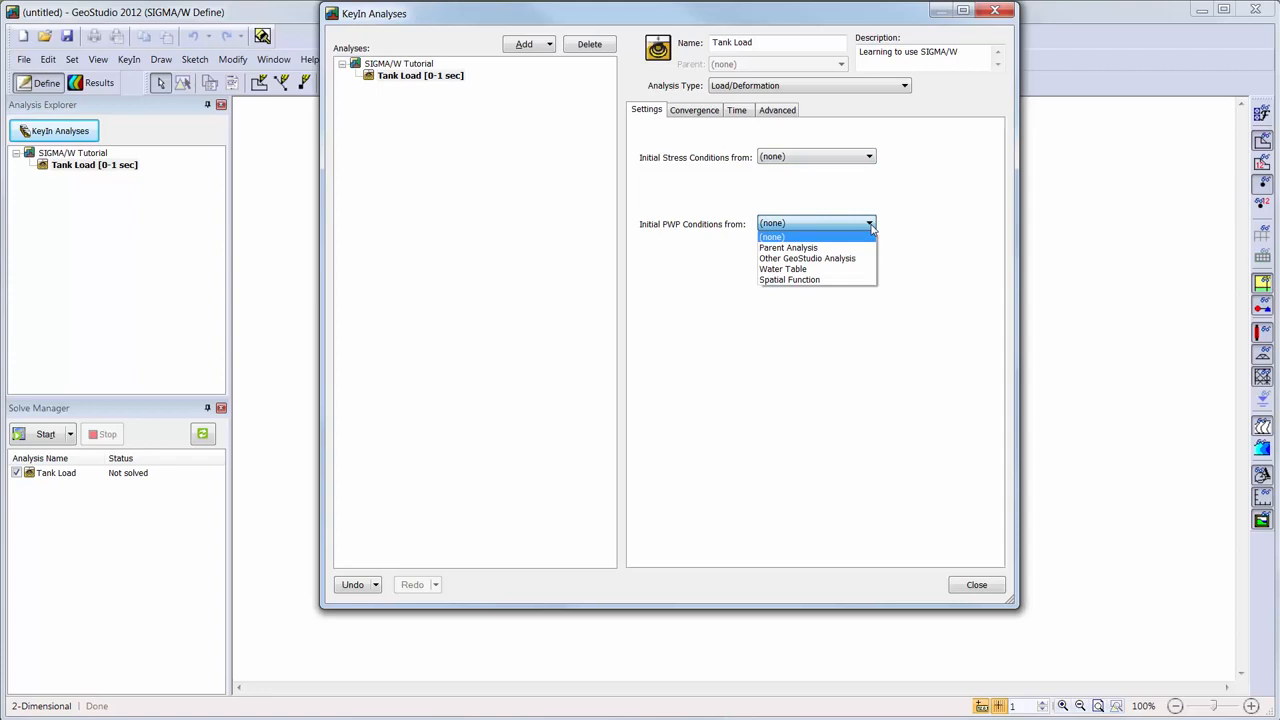
pyautogui.click(826, 222)
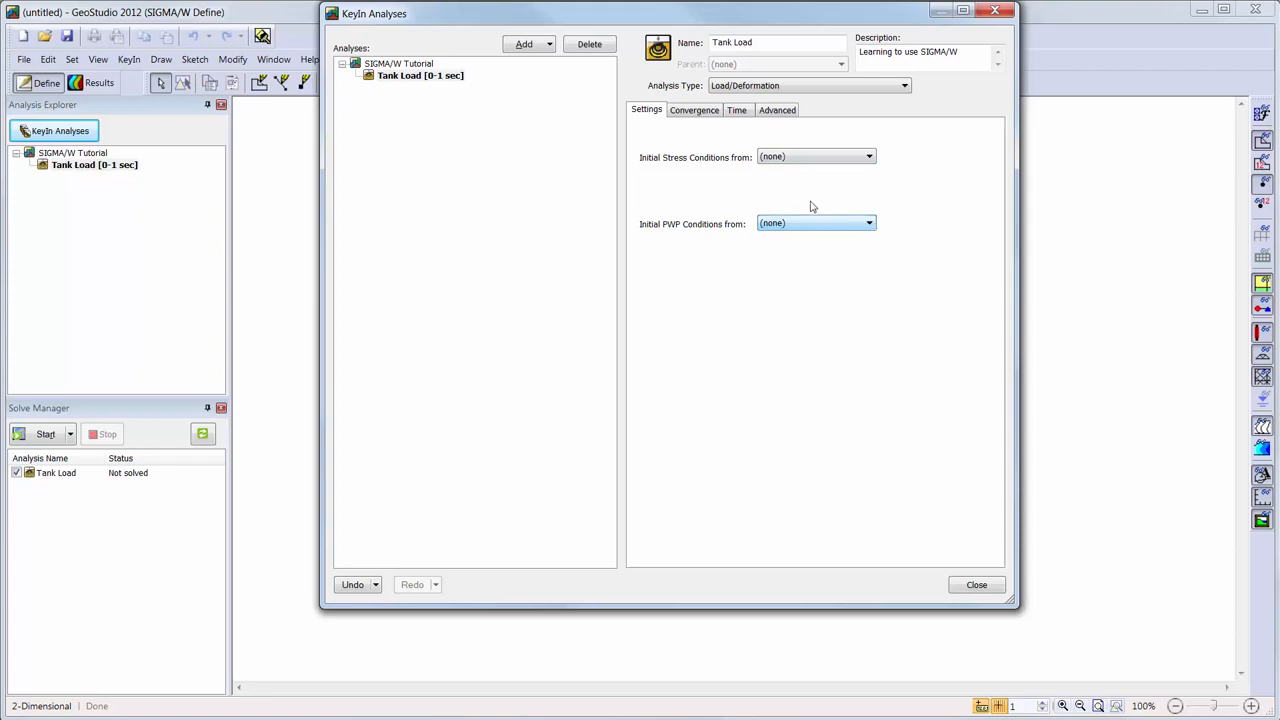
pyautogui.click(698, 117)
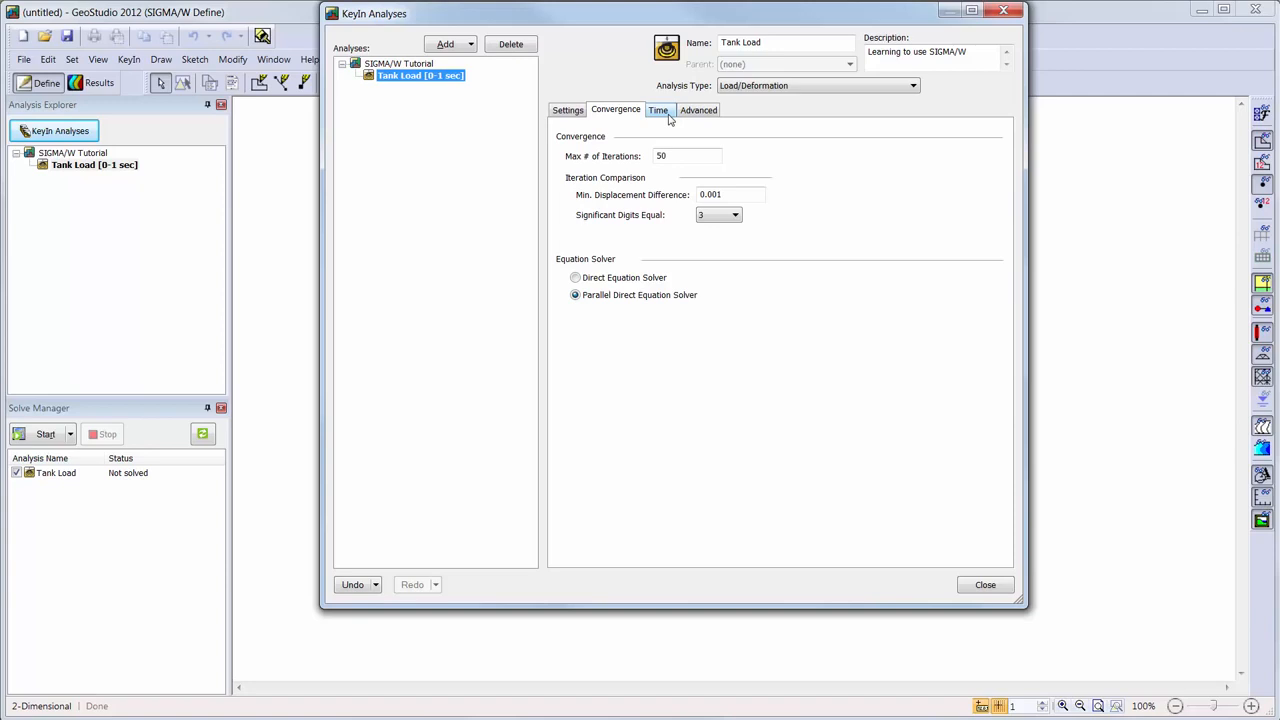
pyautogui.click(660, 112)
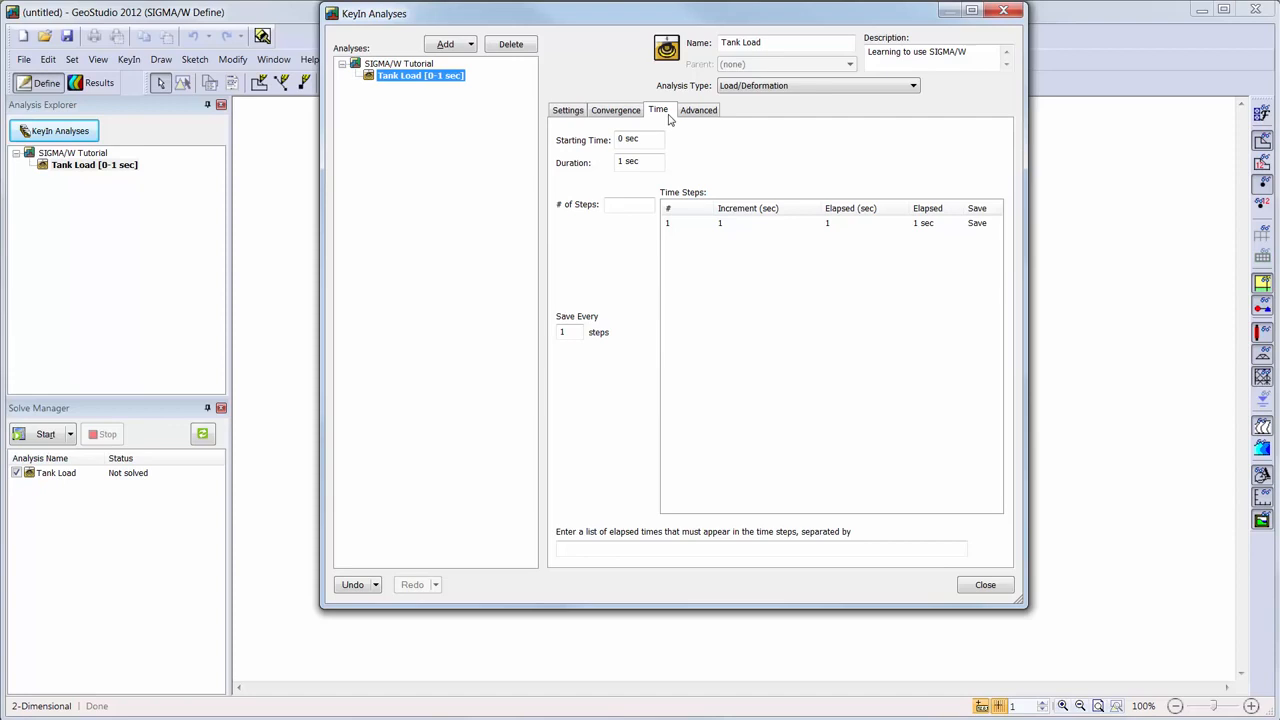
pyautogui.click(702, 114)
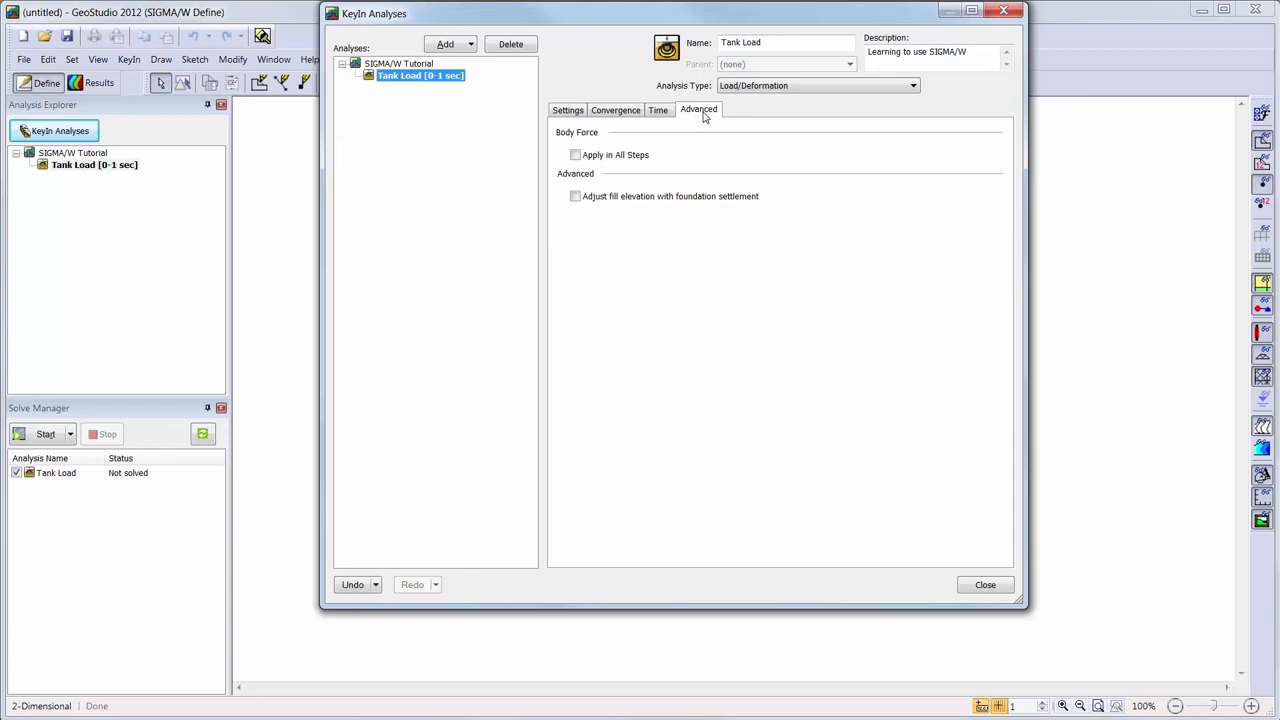
pyautogui.click(986, 586)
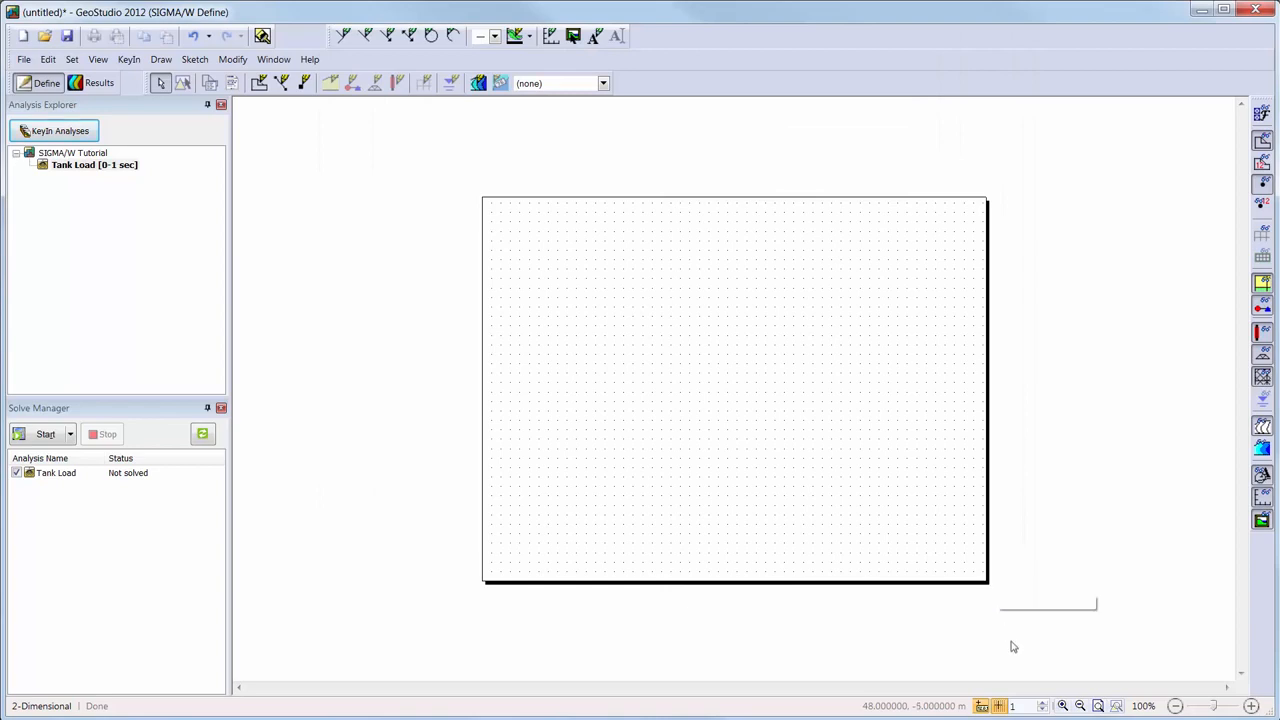
# Fit the page in the view and open the units and scale settings, keeping seconds as the time unit
pyautogui.click(1099, 706)
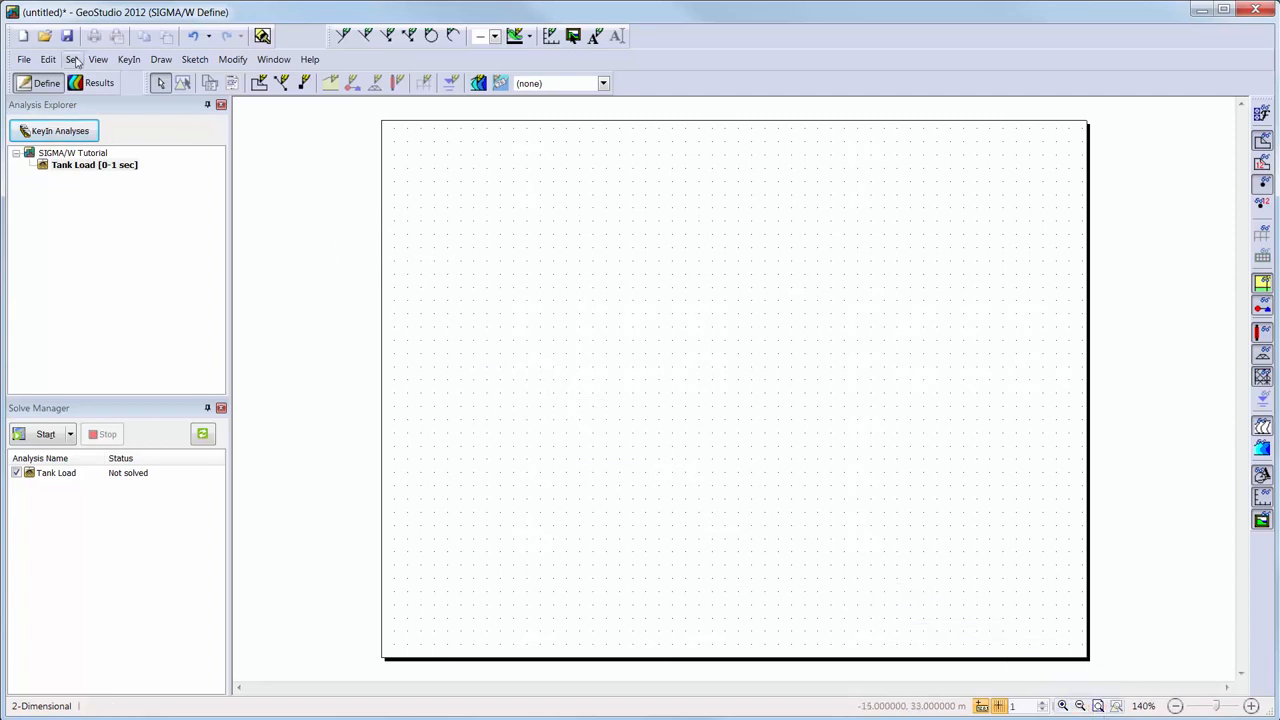
pyautogui.click(72, 60)
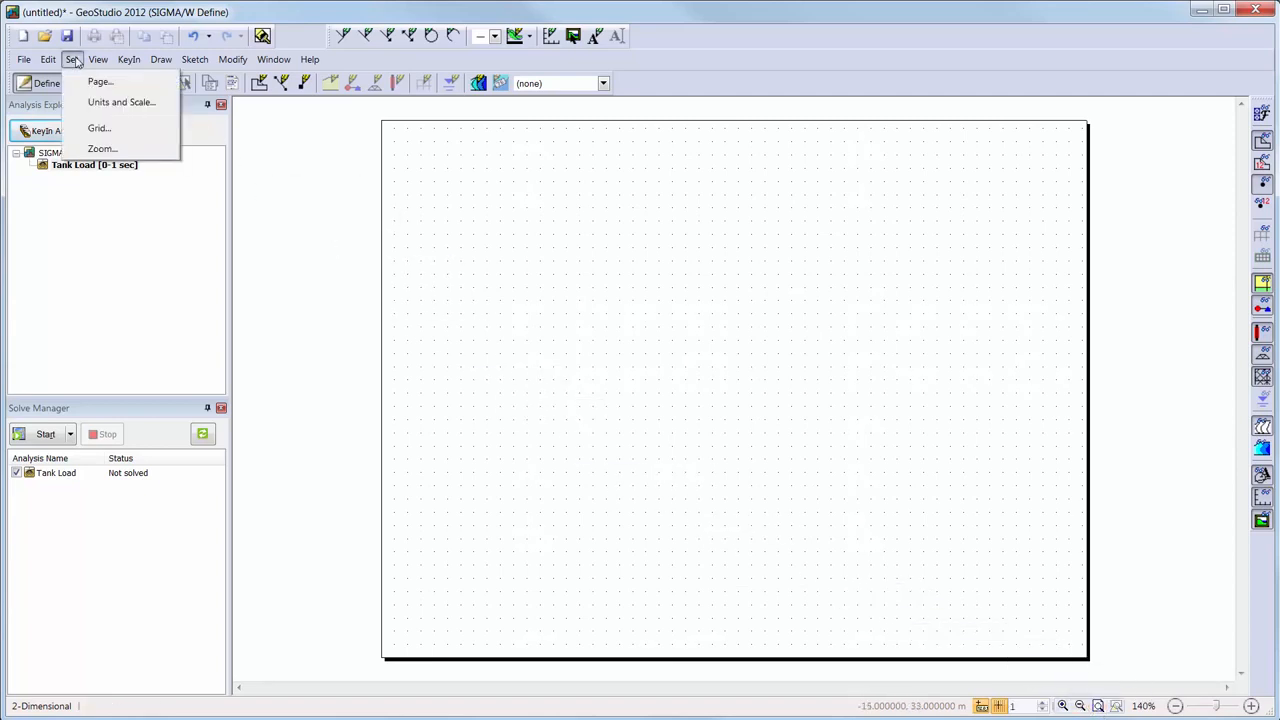
pyautogui.click(80, 111)
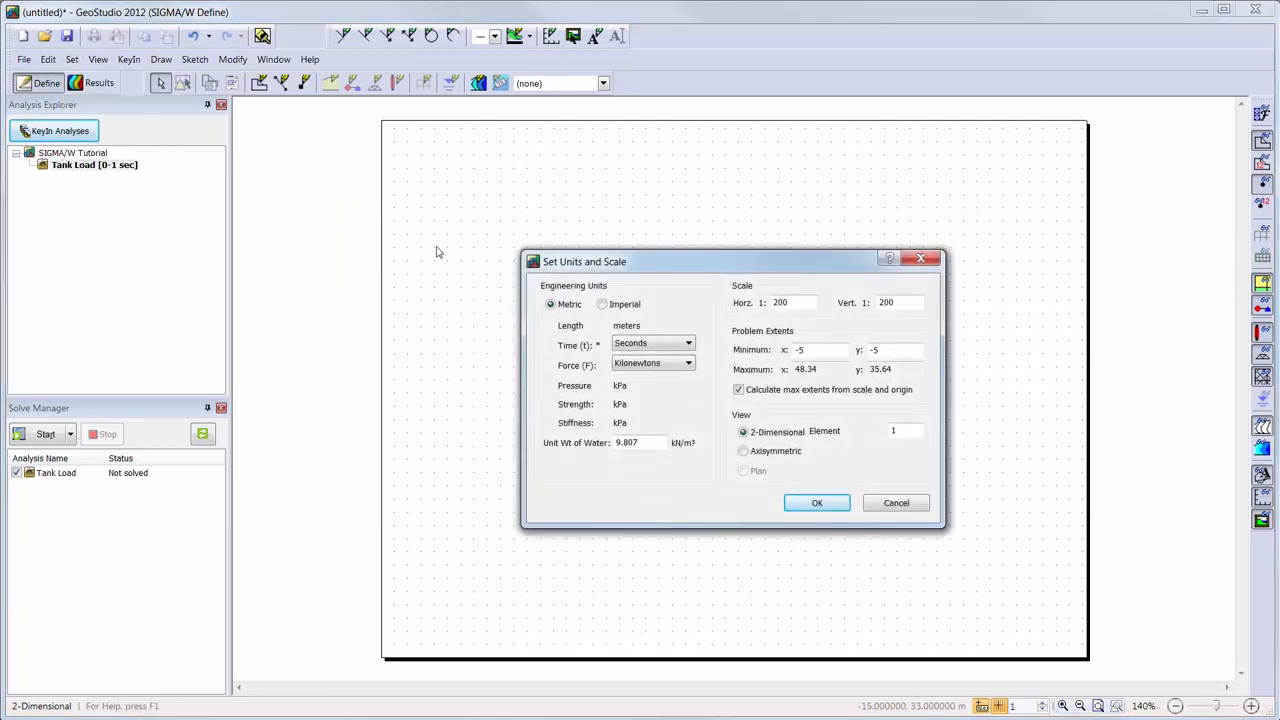
pyautogui.click(690, 344)
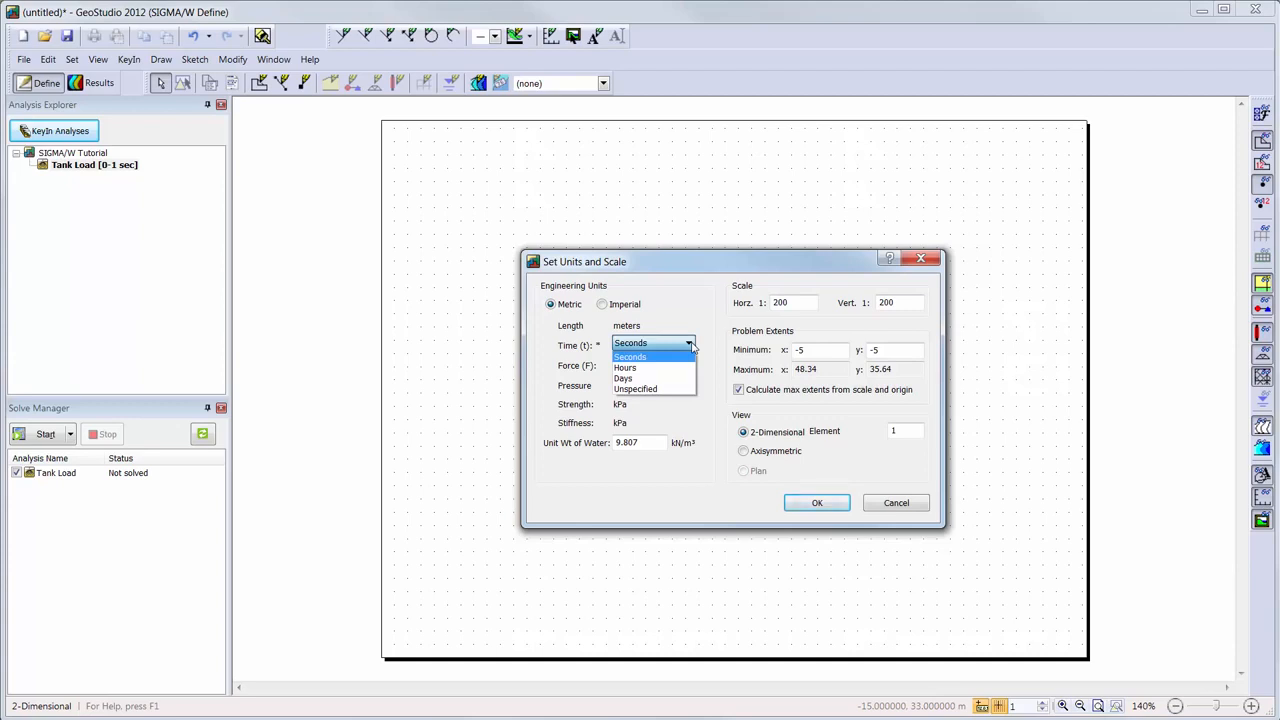
pyautogui.click(690, 345)
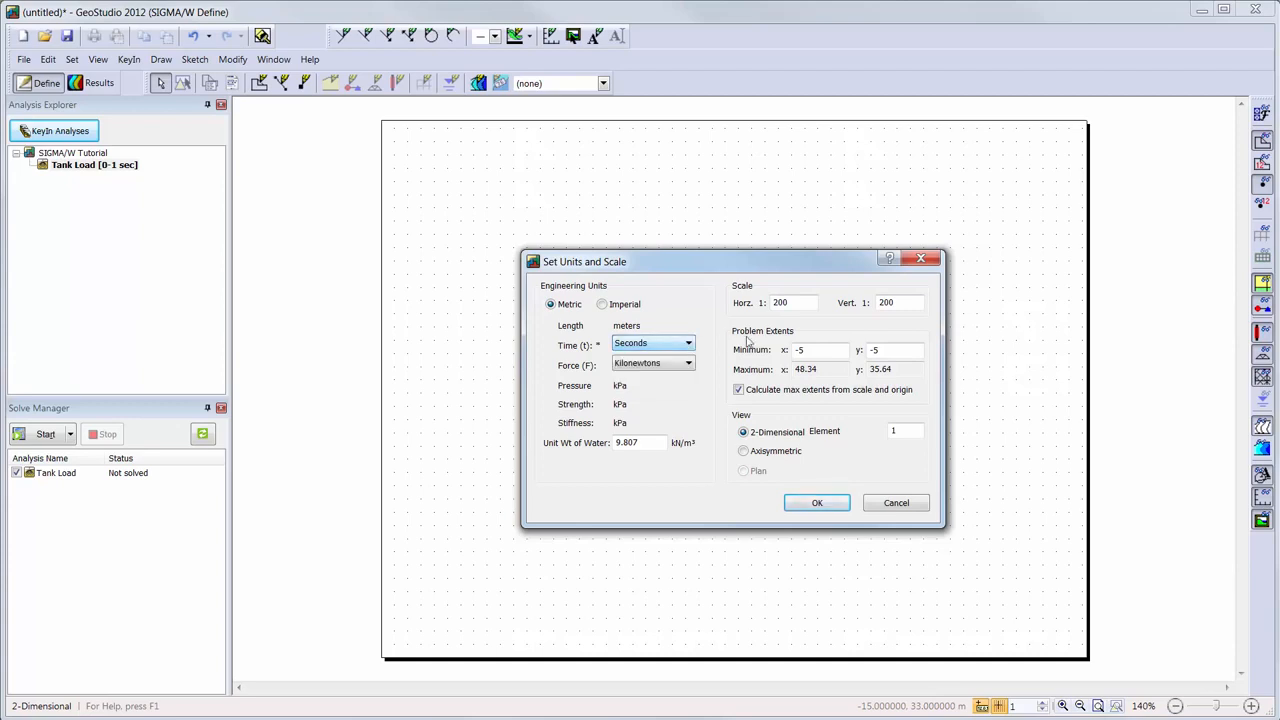
# Turn off automatic calculation of the maximum extents and set the maximum problem extents to x 40 and y 30
pyautogui.click(801, 393)
pyautogui.moveTo(822, 369); pyautogui.dragTo(713, 362)
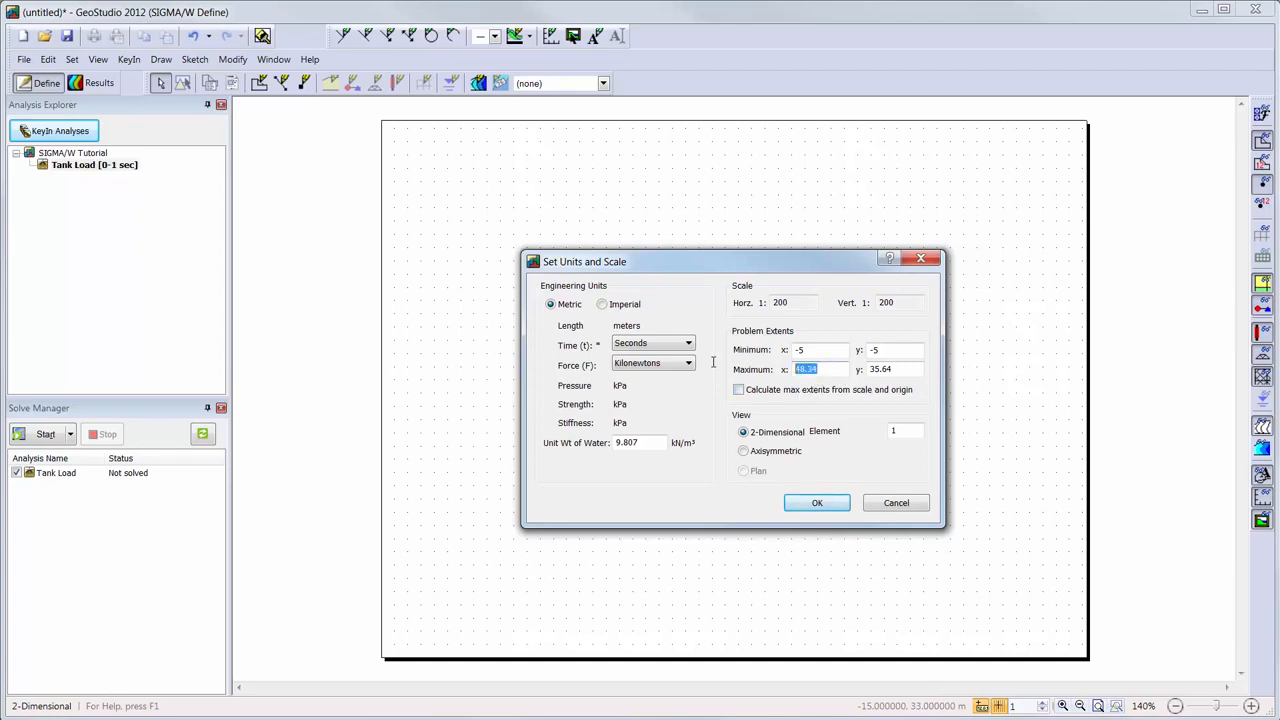
pyautogui.write('40')
pyautogui.press('Tab')
pyautogui.write('30')
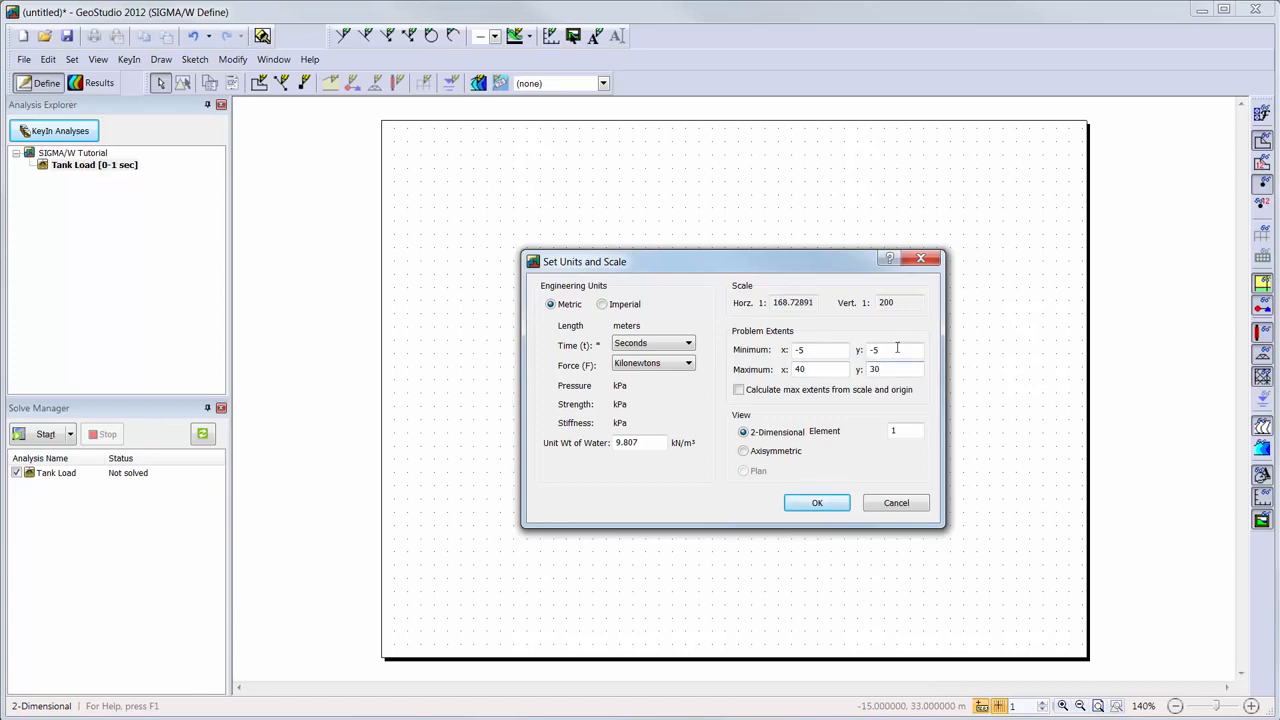
# Set the minimum problem extents to x -8 and y -6
pyautogui.click(830, 352)
pyautogui.press('BackSpace')
pyautogui.write('8')
pyautogui.press('Tab')
pyautogui.write('-6')
pyautogui.press('Tab')
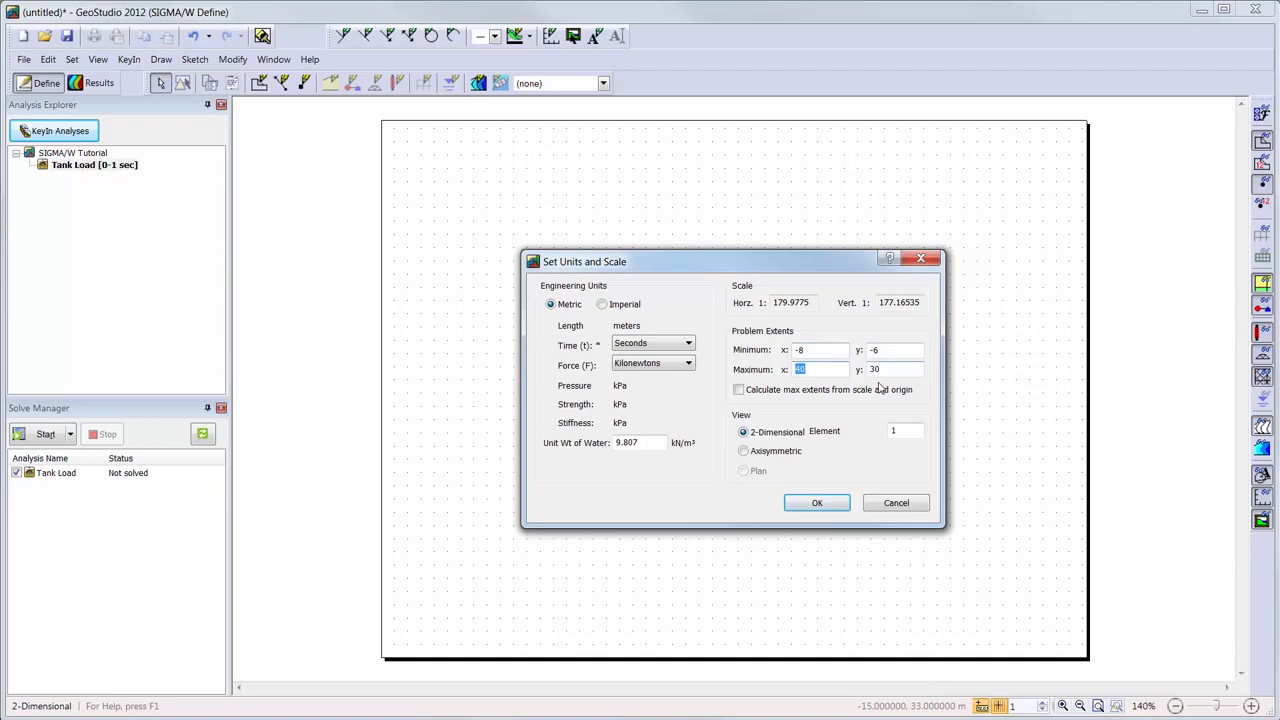
# Have the maximum extents calculated from scale and origin, with horizontal and vertical scales of 1:200
pyautogui.click(879, 389)
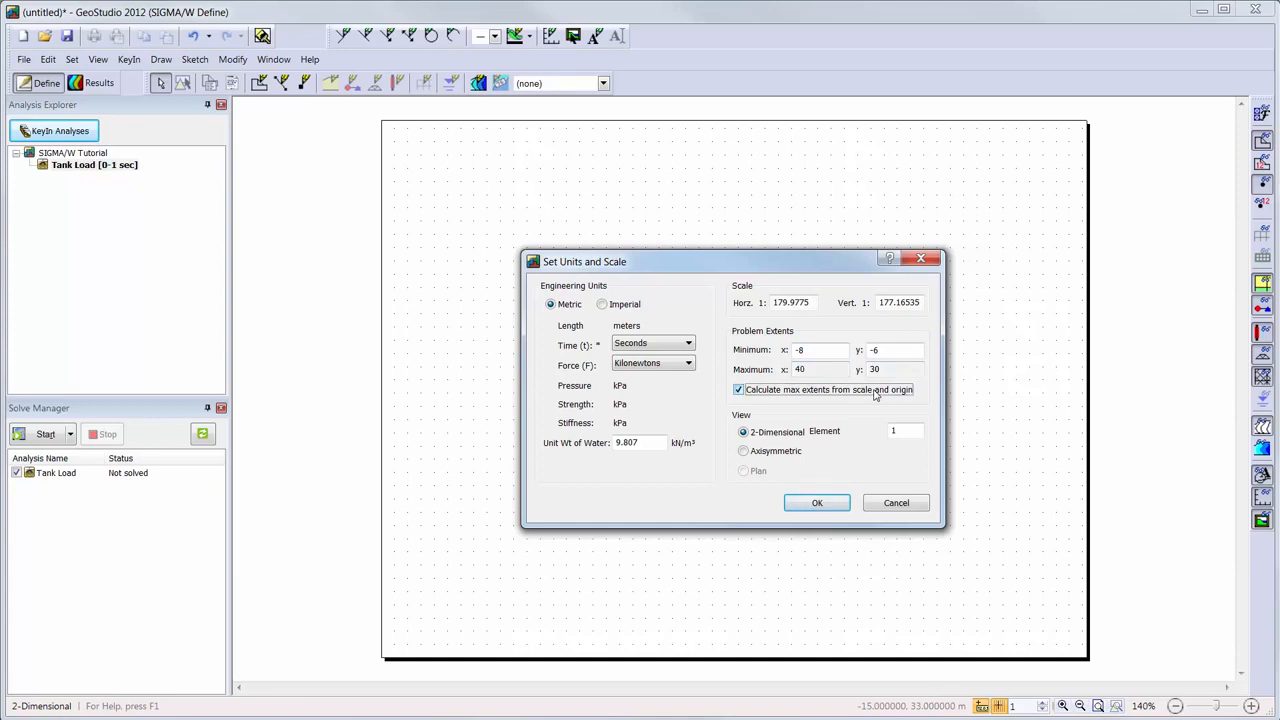
pyautogui.doubleClick(812, 305)
pyautogui.write('200')
pyautogui.press('Tab')
pyautogui.write('200')
pyautogui.press('Tab')
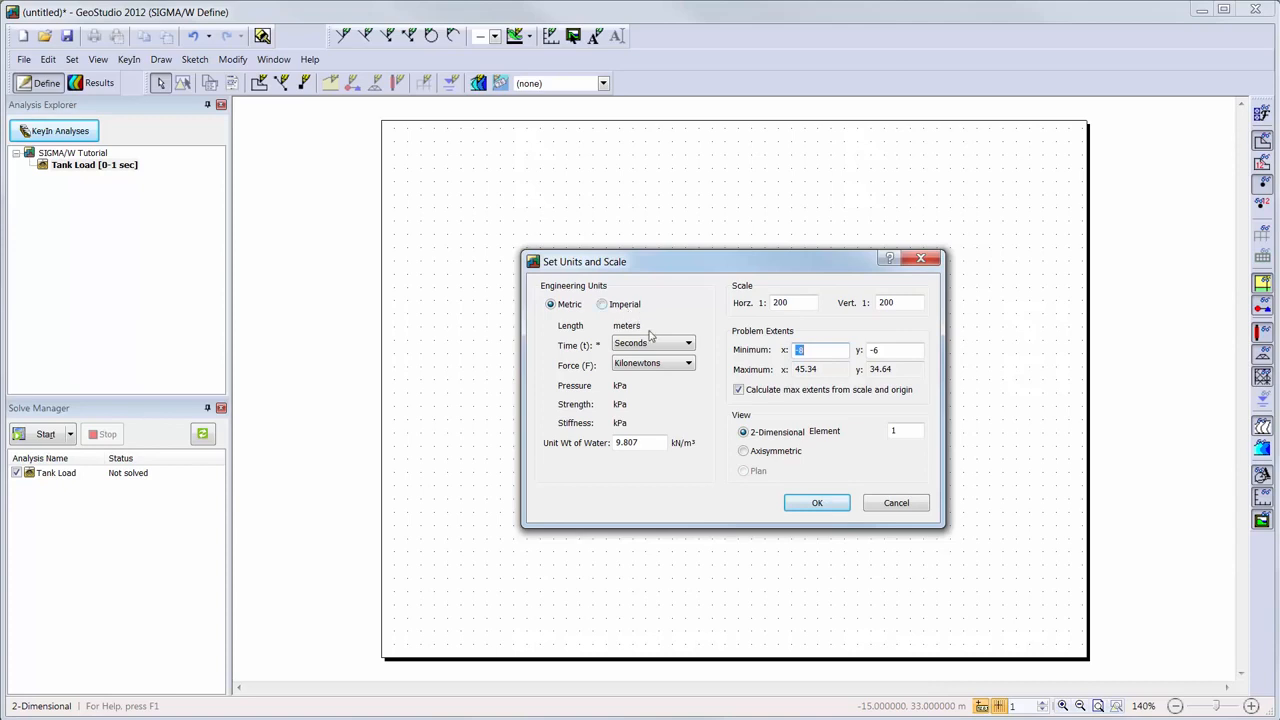
# Switch the problem view to axisymmetric with a central angle of 57.29578° and apply the units and scale settings
pyautogui.click(744, 453)
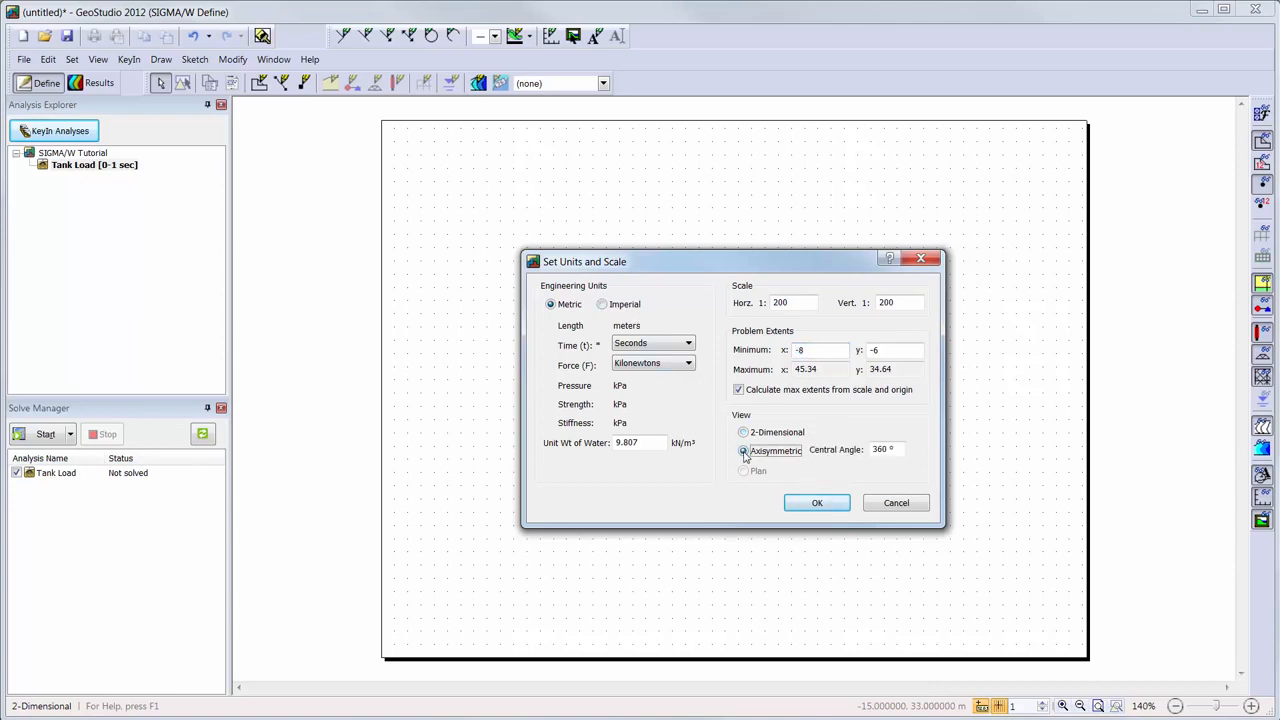
pyautogui.click(900, 451)
pyautogui.write('57.2')
pyautogui.write('9578')
pyautogui.press('Tab')
pyautogui.click(816, 504)
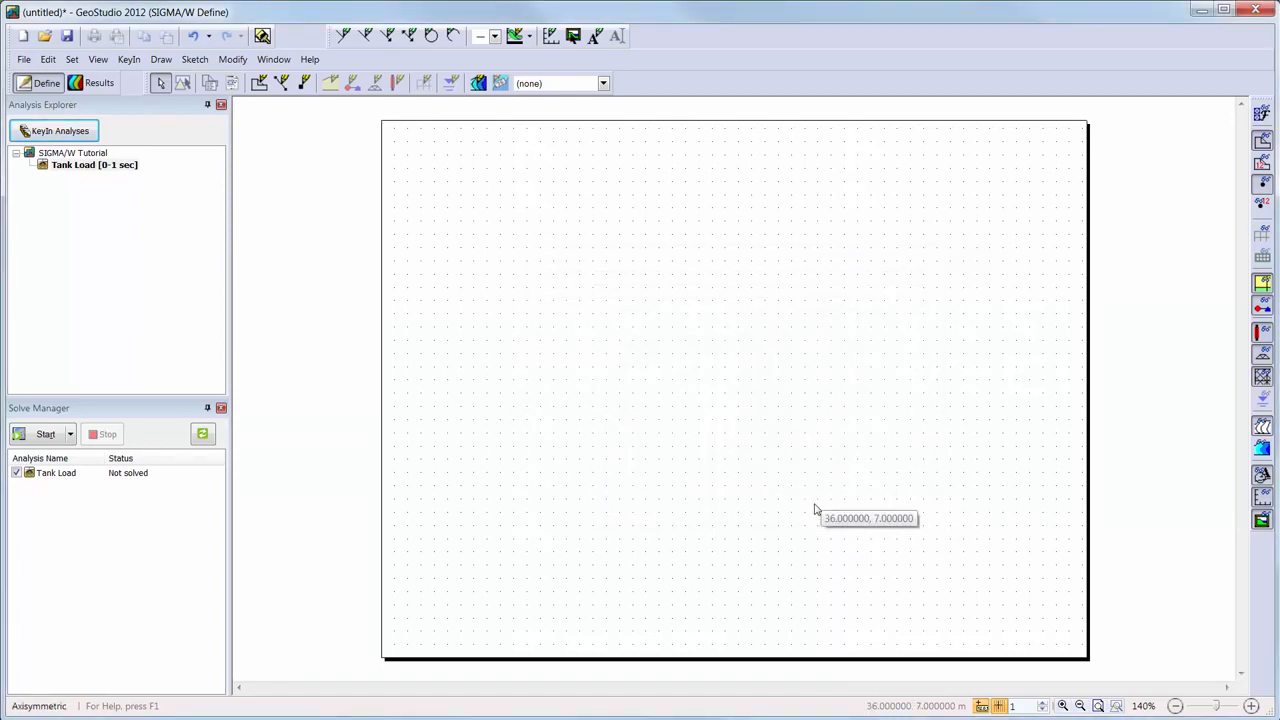
# Check the drawing grid's spacing, display and snapping options
pyautogui.click(72, 60)
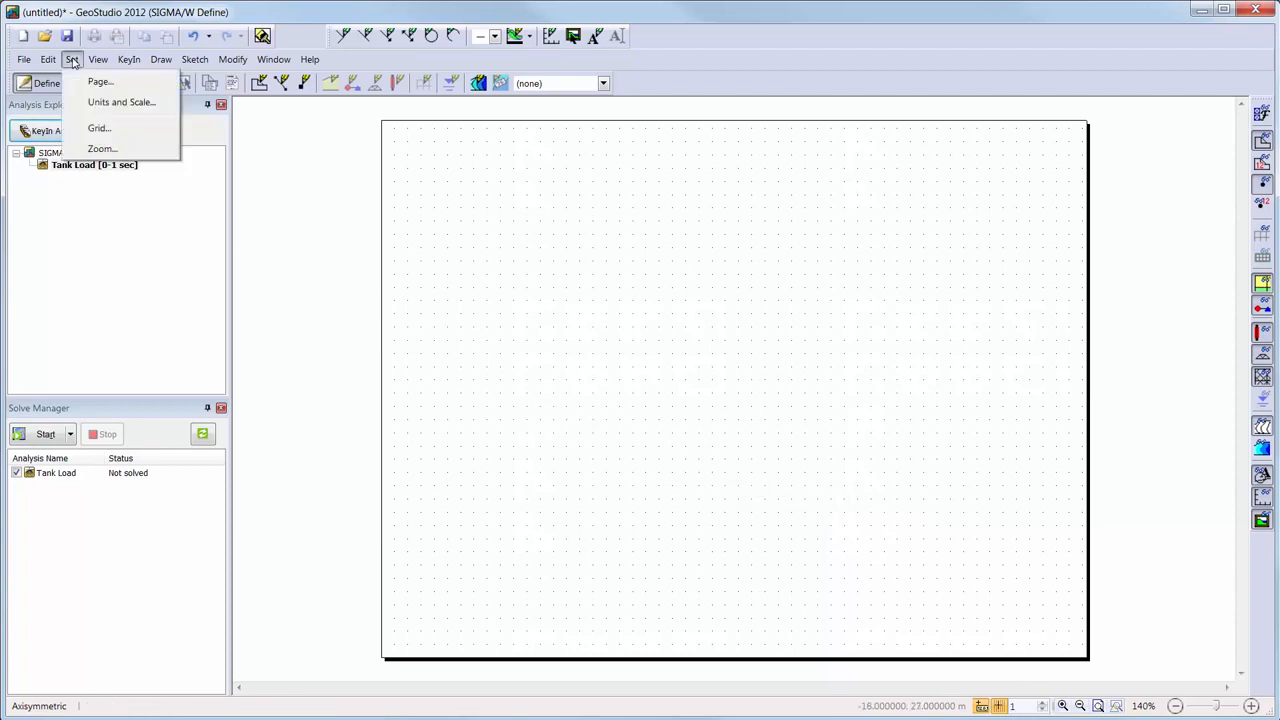
pyautogui.click(85, 128)
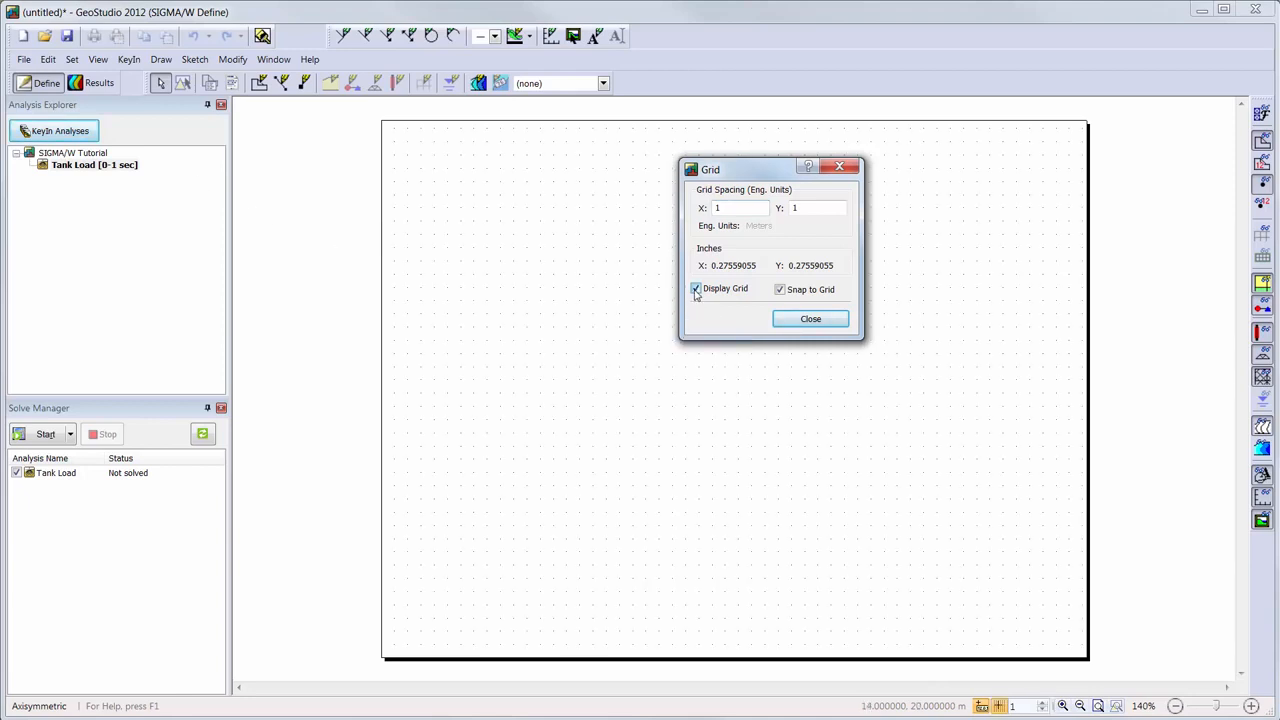
pyautogui.click(780, 290)
pyautogui.click(781, 290)
pyautogui.click(817, 322)
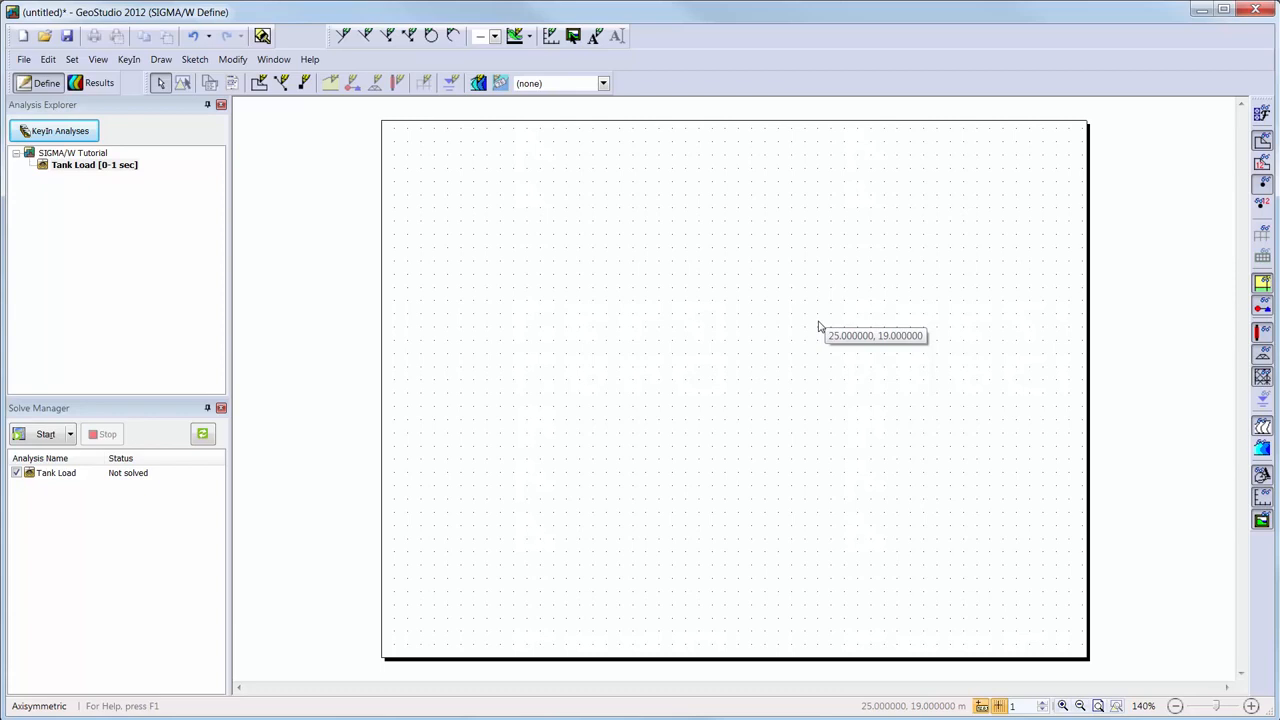
# Start sketching axes, titling the left axis "Elevation (m)" and the bottom axis "Radial Distance (m)"
pyautogui.click(190, 62)
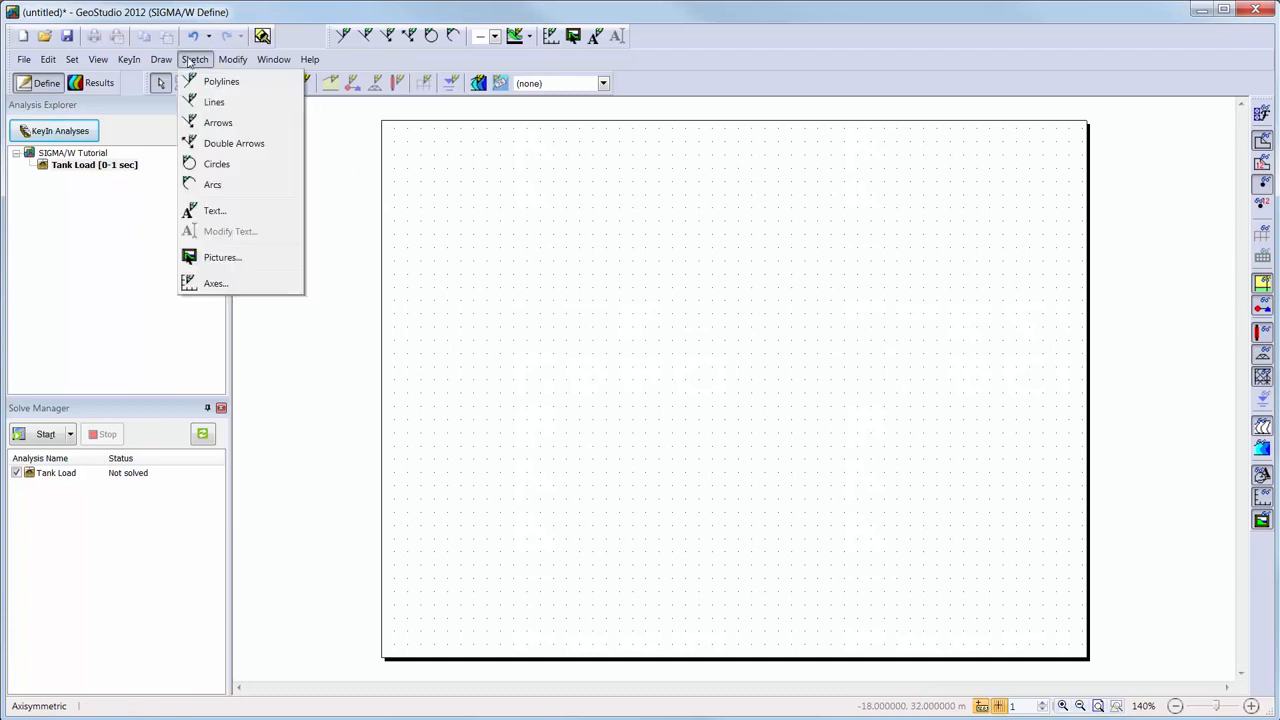
pyautogui.click(216, 284)
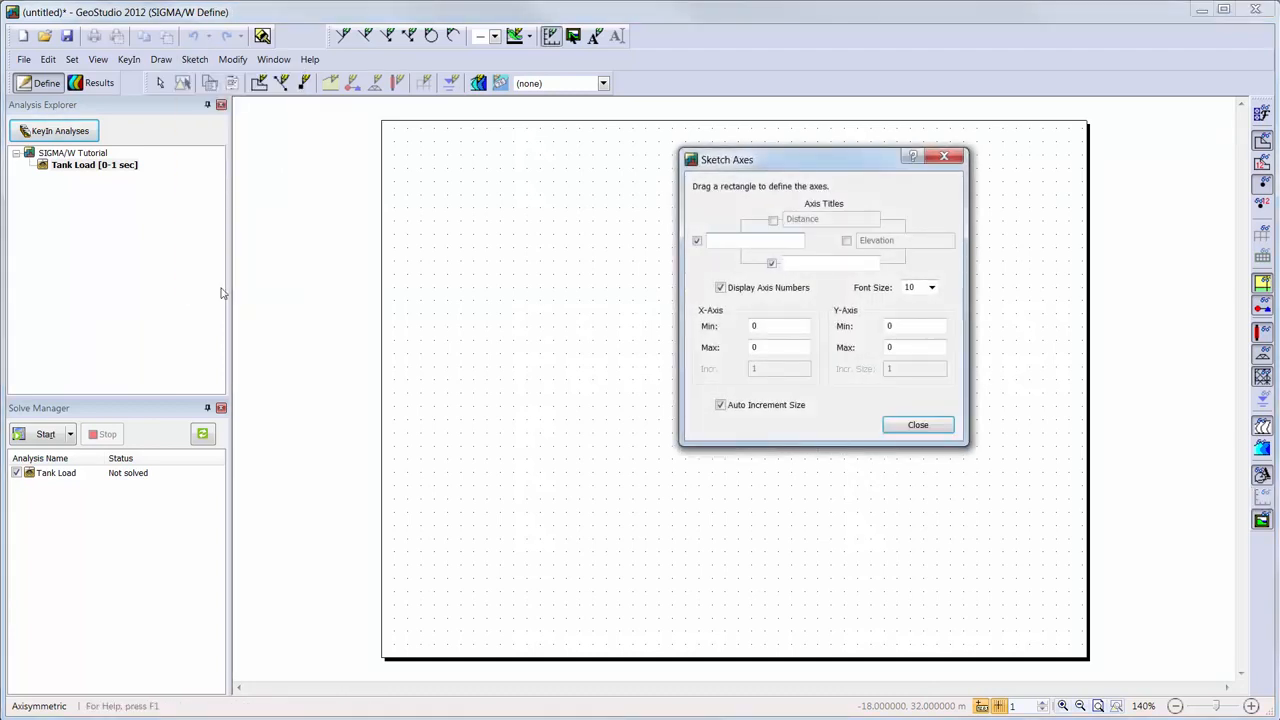
pyautogui.write('Elevation (m)')
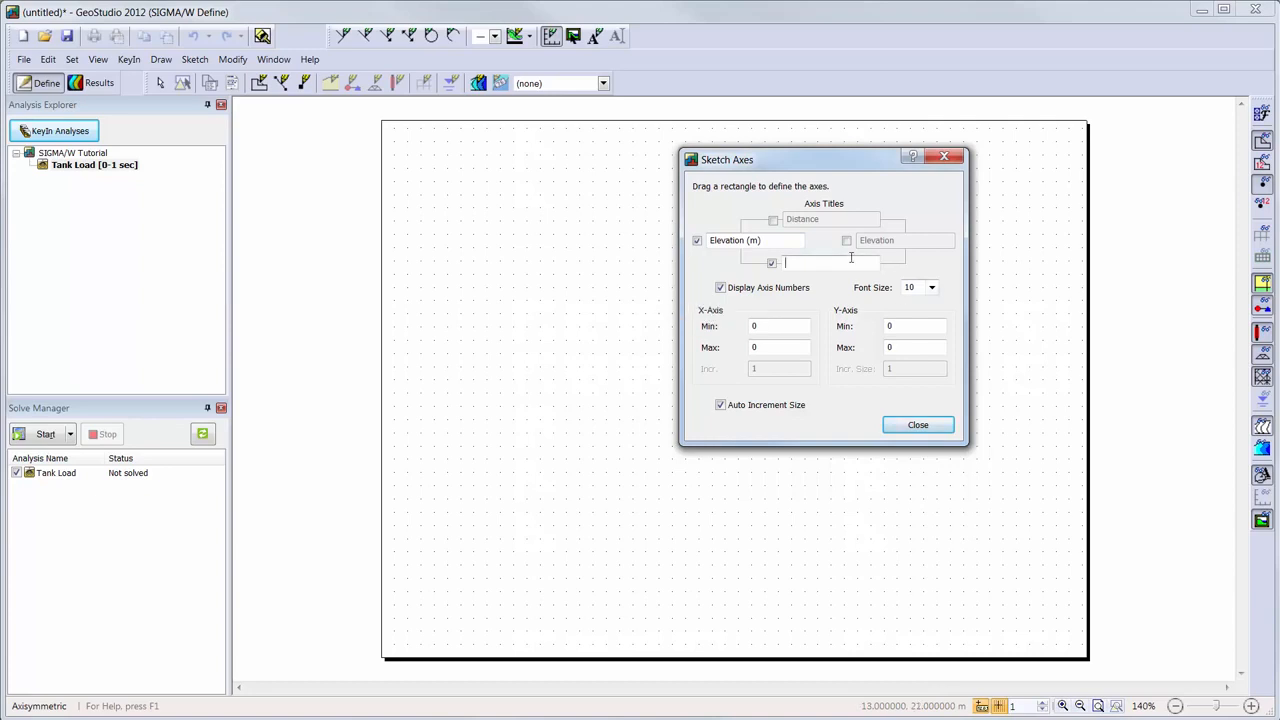
pyautogui.write('Radial Distance (m)')
# Set the x-axis range from -5 to 40 and the y-axis range from -2 to 15
pyautogui.doubleClick(787, 351)
pyautogui.write('40')
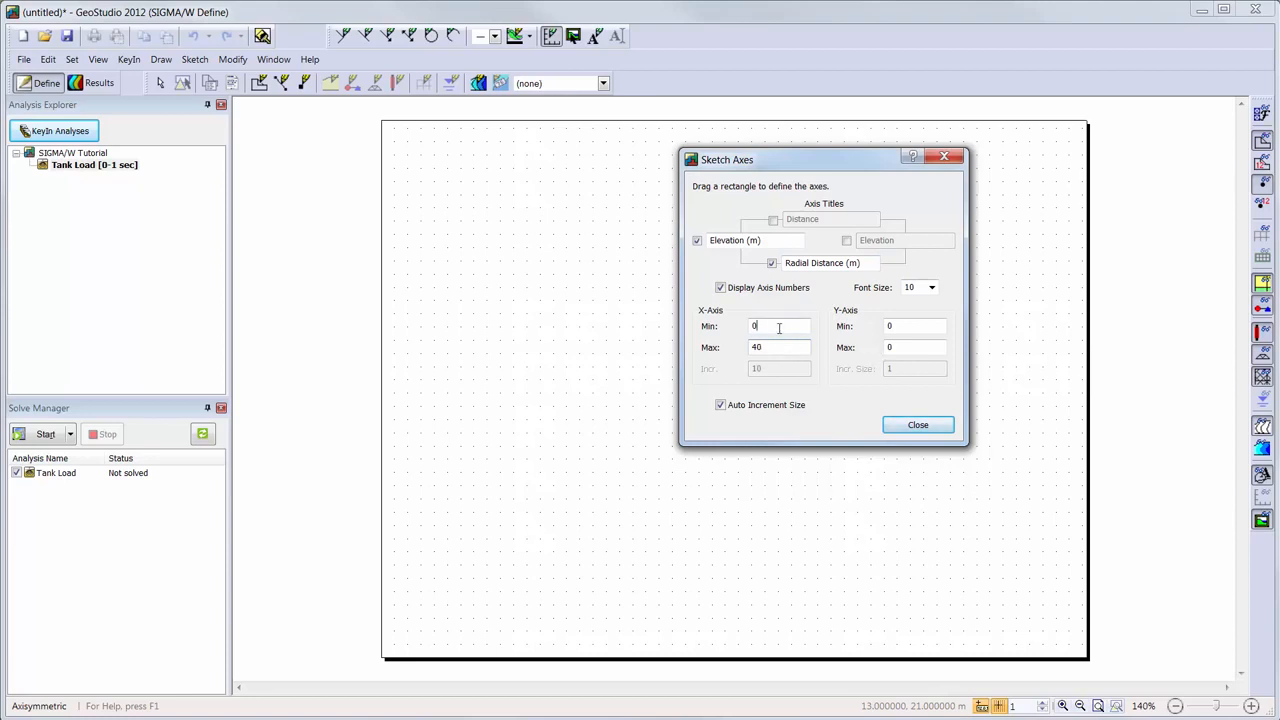
pyautogui.doubleClick(777, 326)
pyautogui.write('-5')
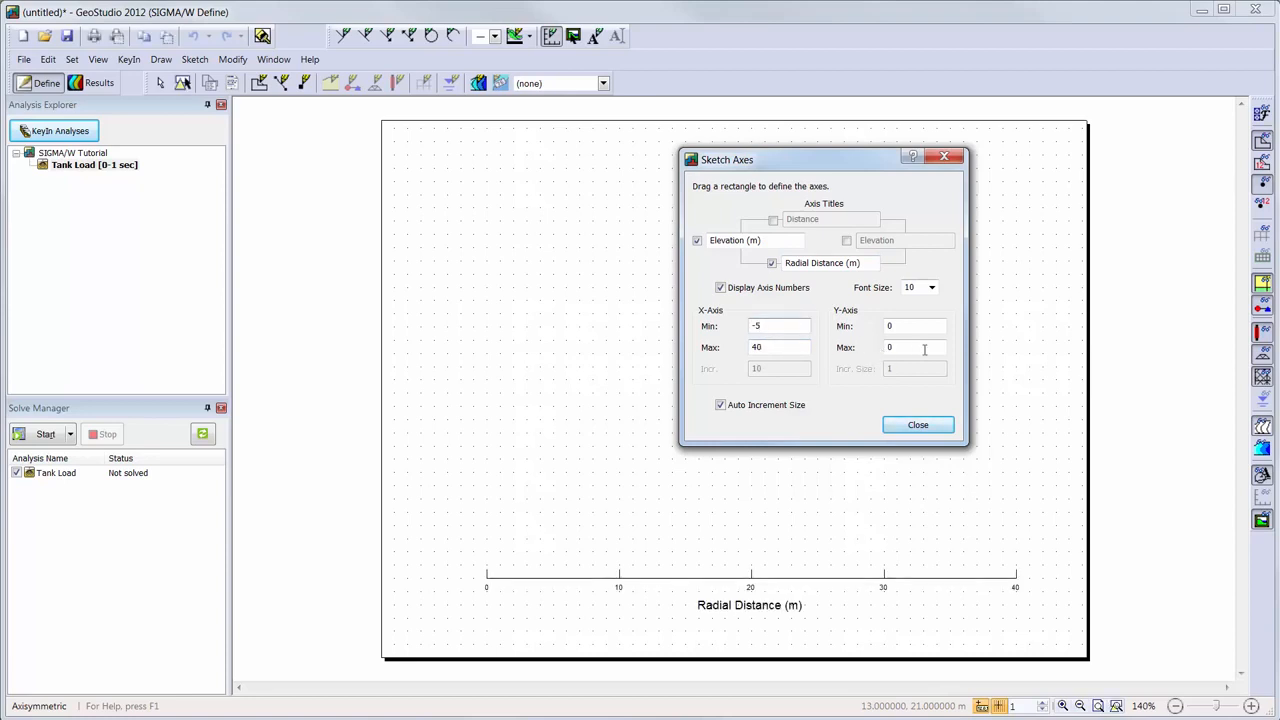
pyautogui.doubleClick(933, 325)
pyautogui.write('-2')
pyautogui.doubleClick(936, 347)
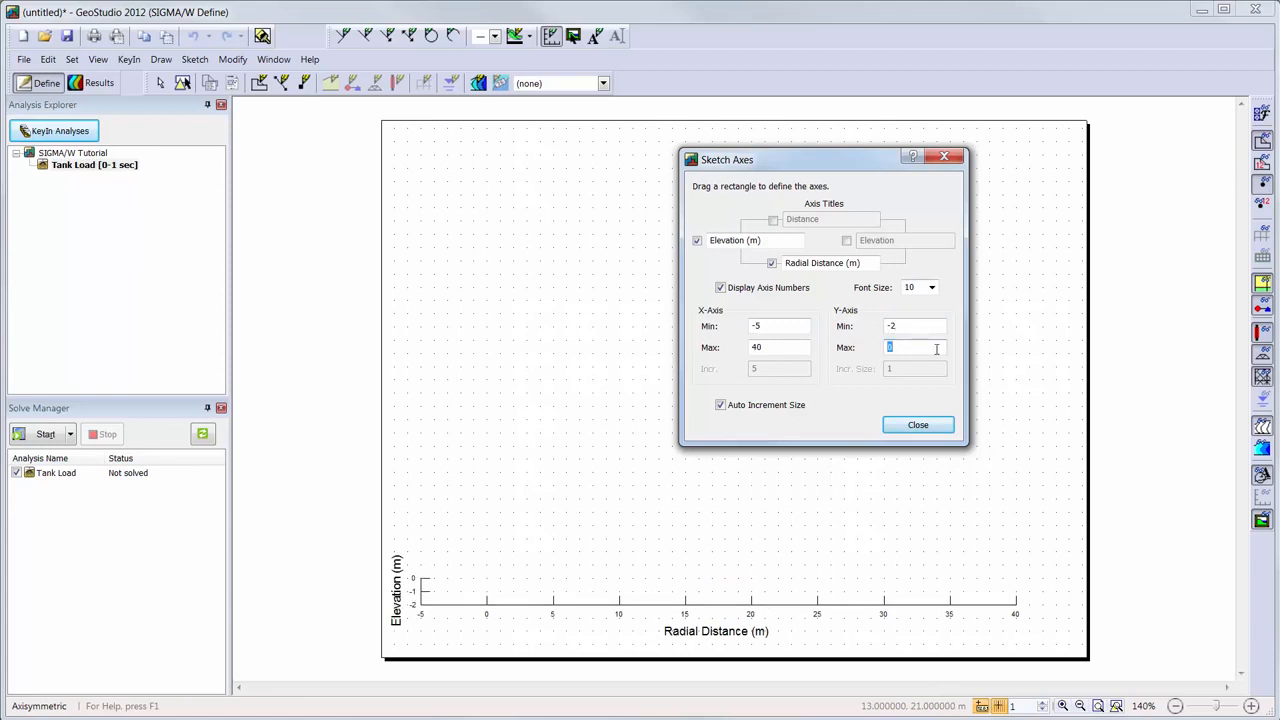
pyautogui.write('15')
# Turn off automatic axis increments, set the y-axis increment size to 2, and finish the axes
pyautogui.click(757, 406)
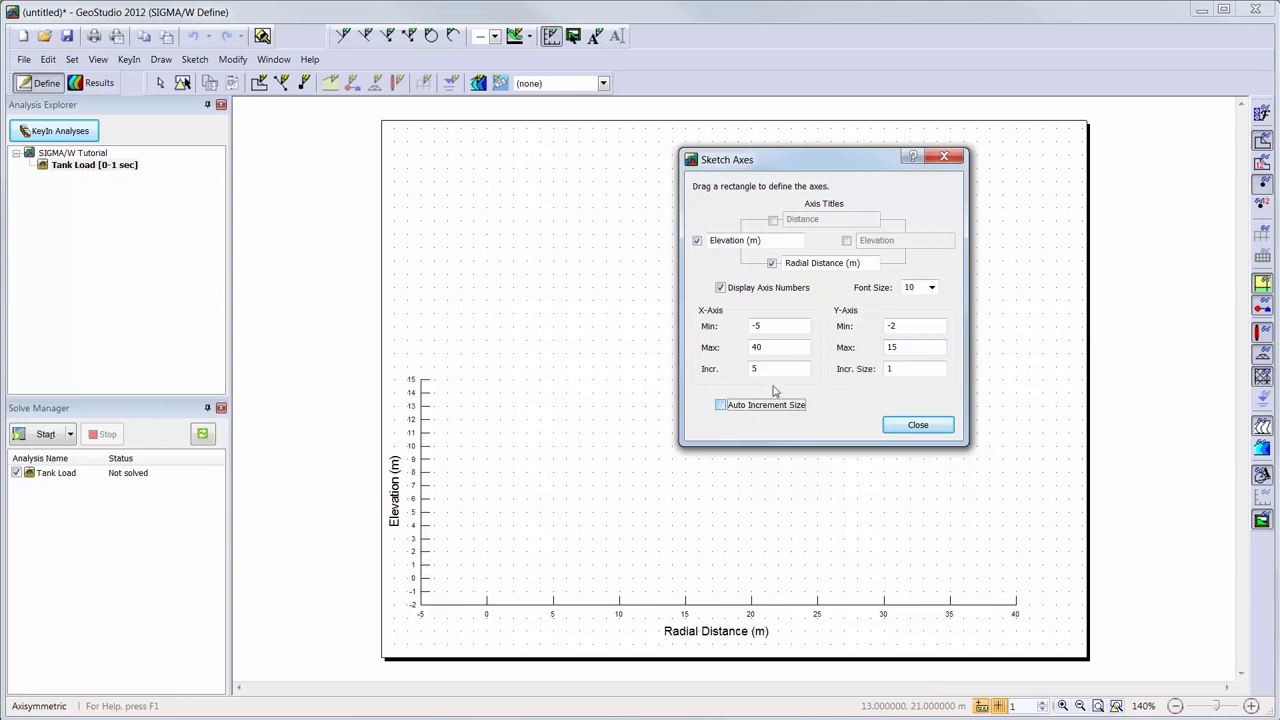
pyautogui.click(773, 371)
pyautogui.doubleClick(894, 368)
pyautogui.write('2')
pyautogui.click(935, 348)
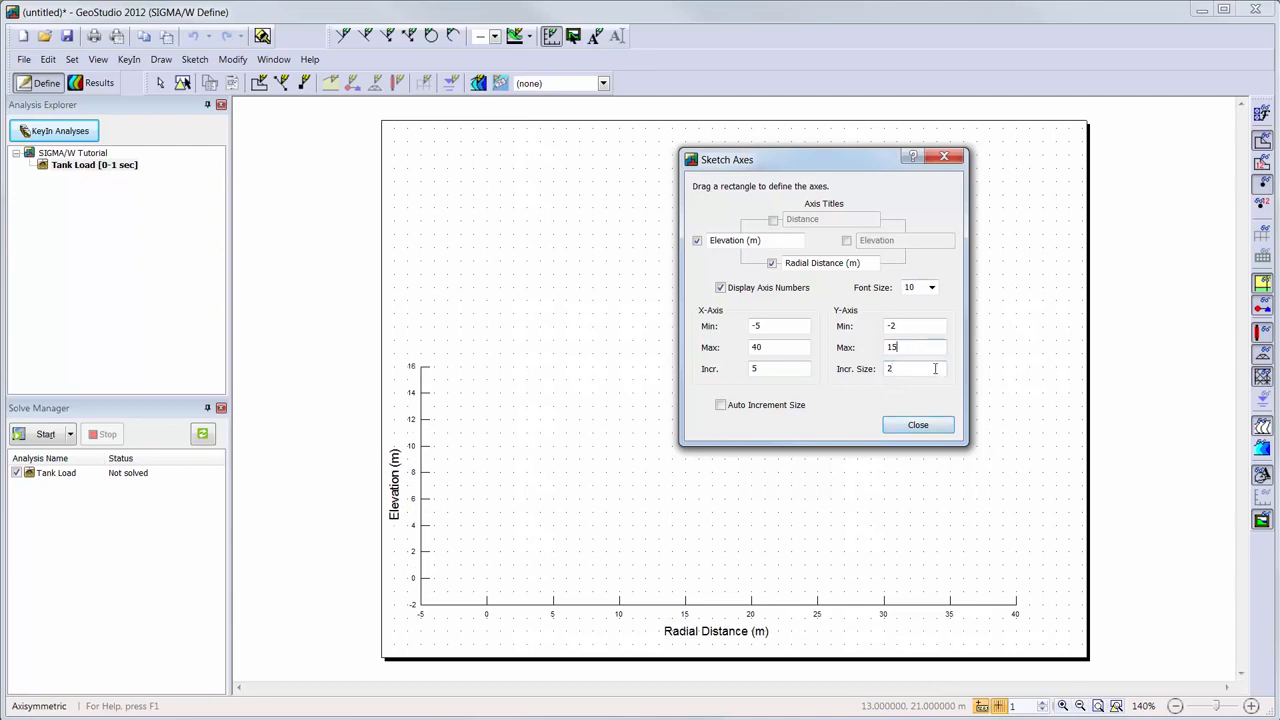
pyautogui.click(925, 430)
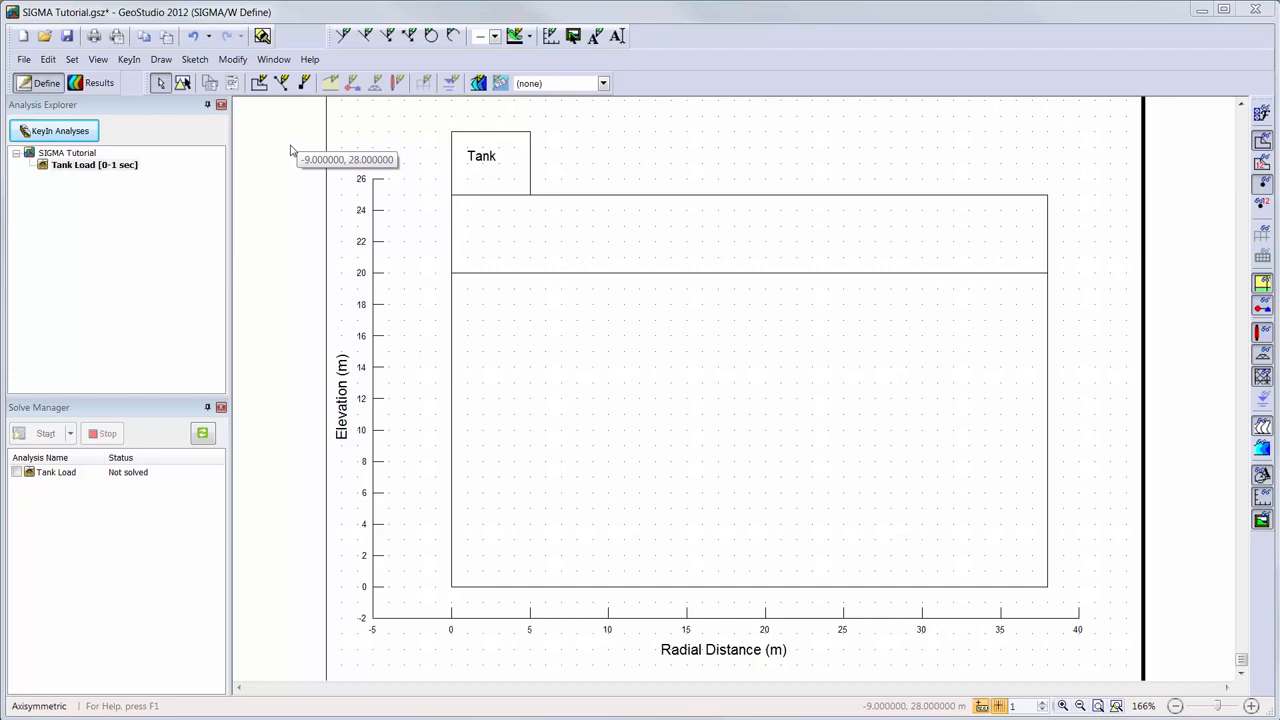
# Draw a rectangular region for the lower soil layer beneath the tank, with corners (0,20), (0,0), (10,0) and (10,20)
pyautogui.click(259, 84)
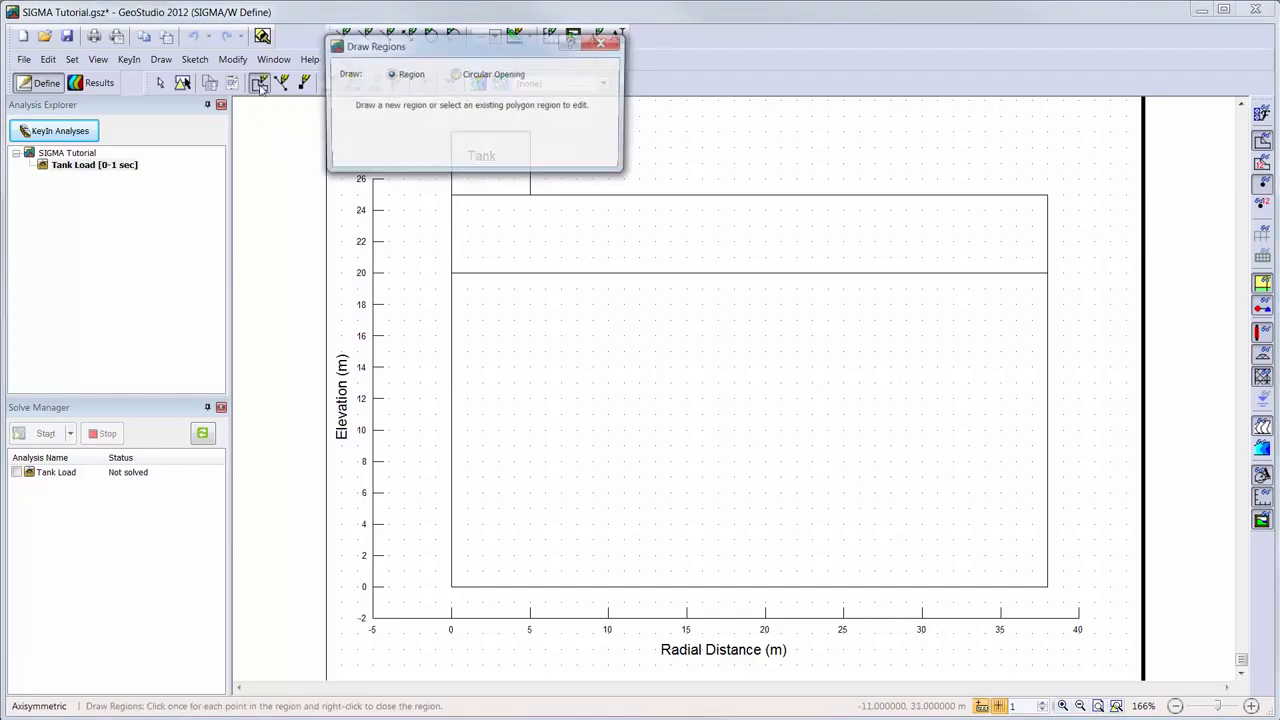
pyautogui.click(451, 272)
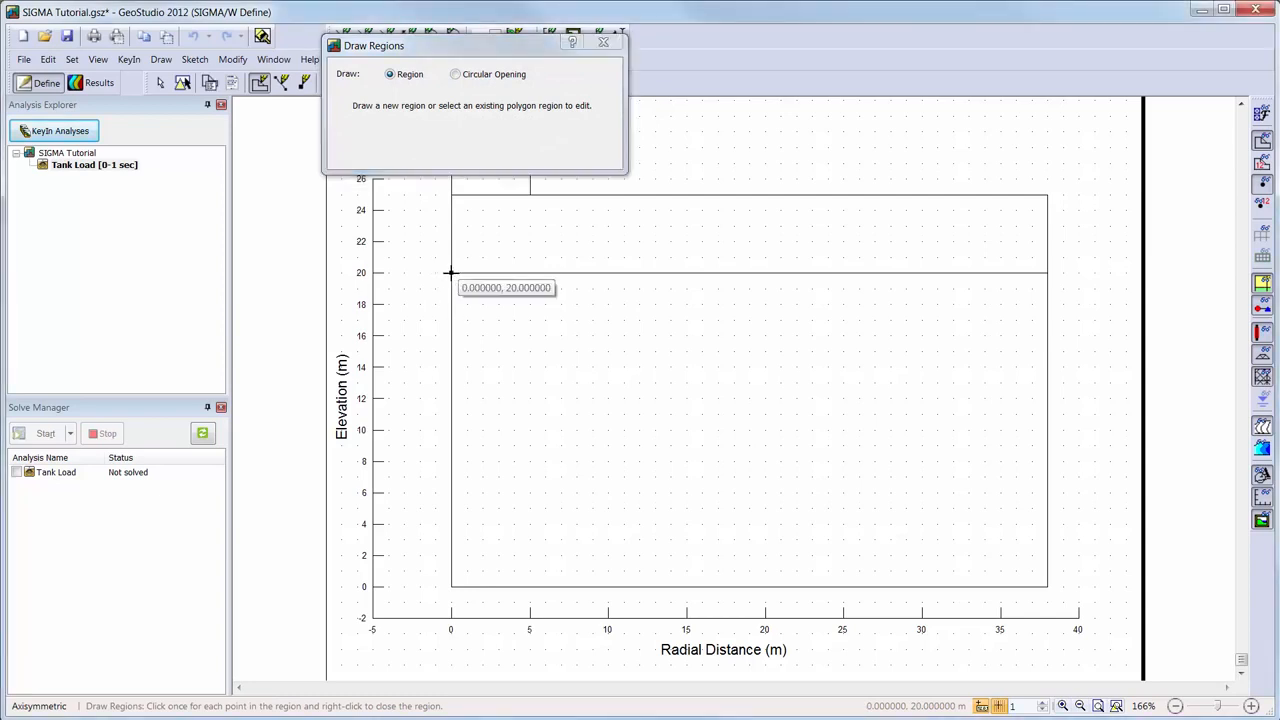
pyautogui.click(451, 587)
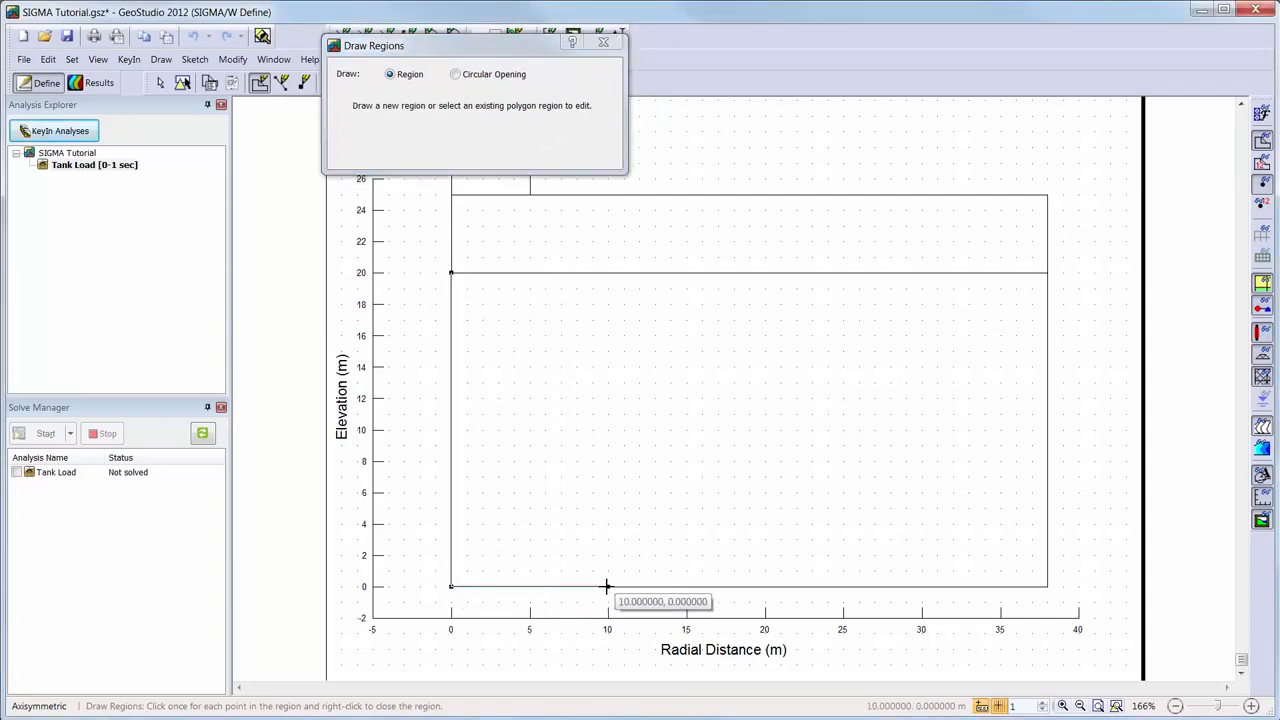
pyautogui.click(606, 587)
pyautogui.click(608, 273)
pyautogui.click(450, 273)
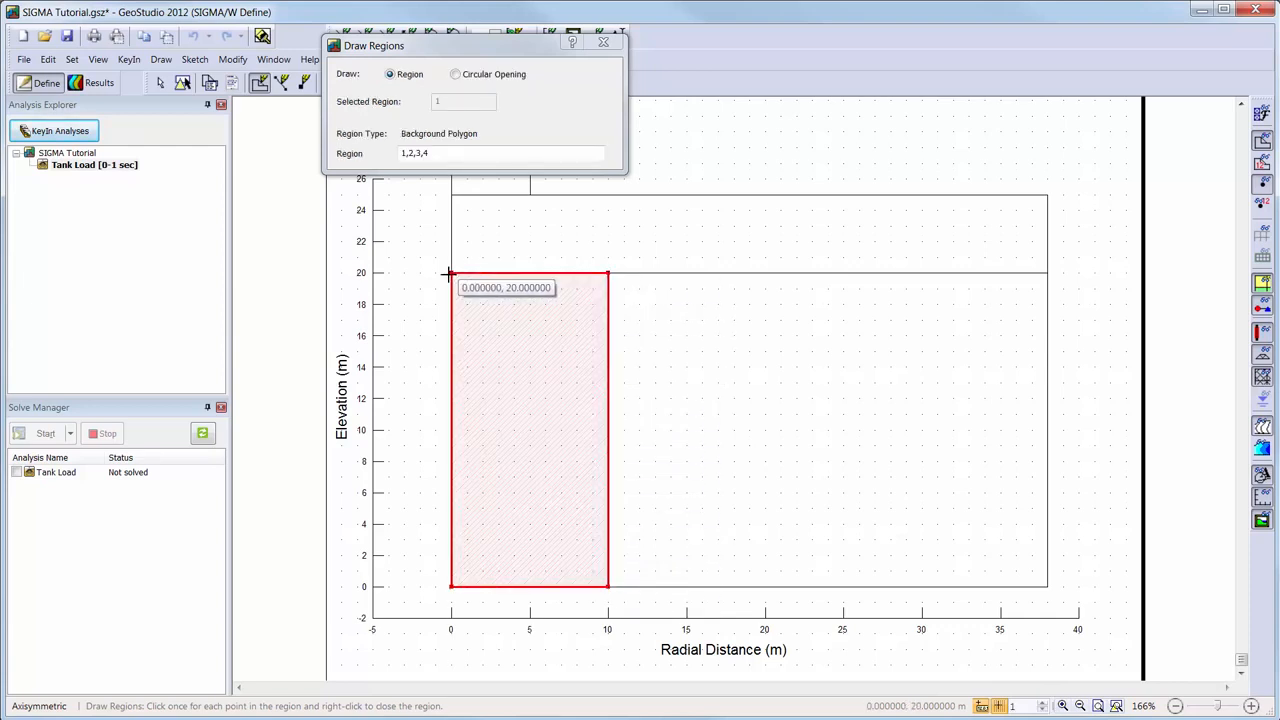
pyautogui.rightClick(450, 274)
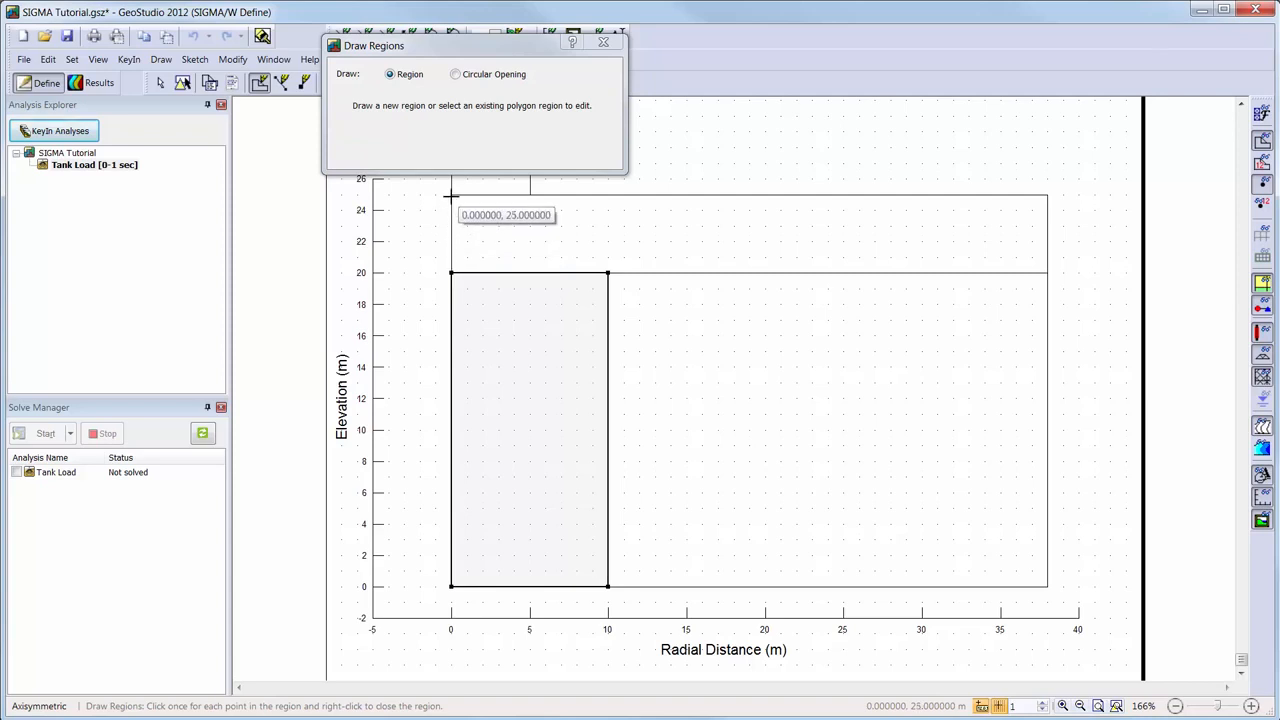
# Draw the upper-layer region beneath the tank through (0,25), (10,25), (10,20) and (0,20)
pyautogui.click(450, 194)
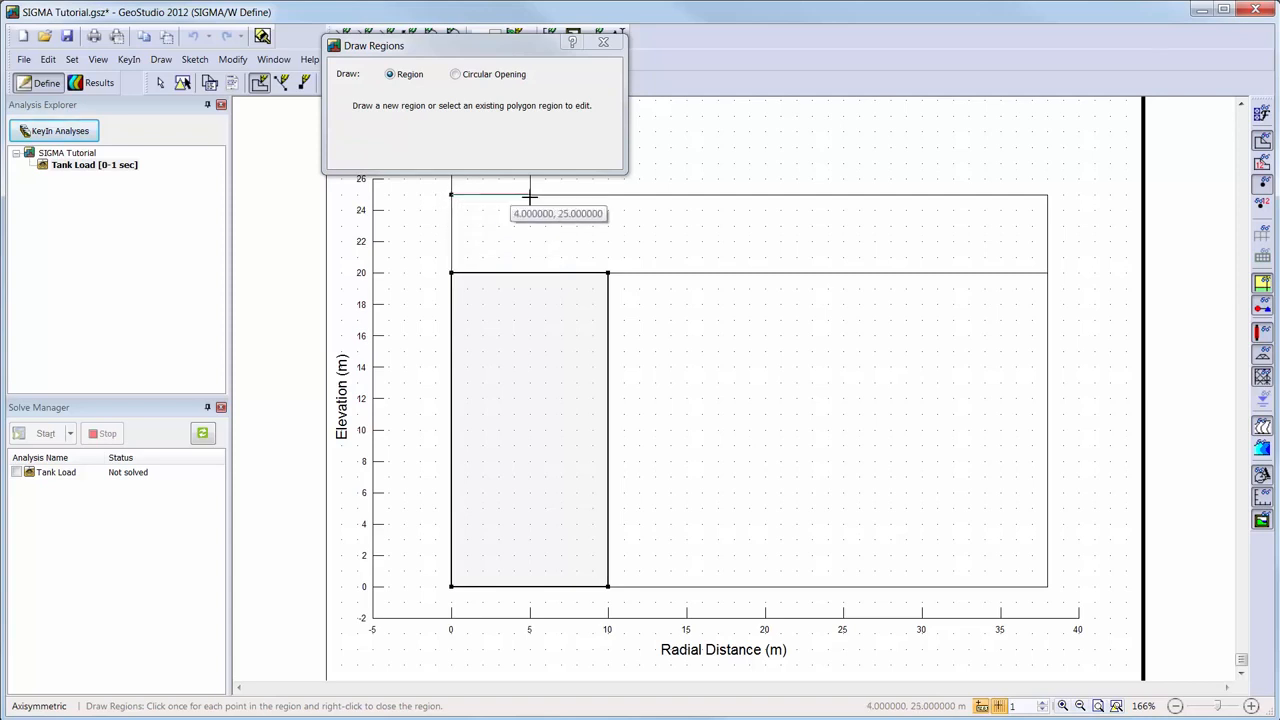
pyautogui.click(607, 195)
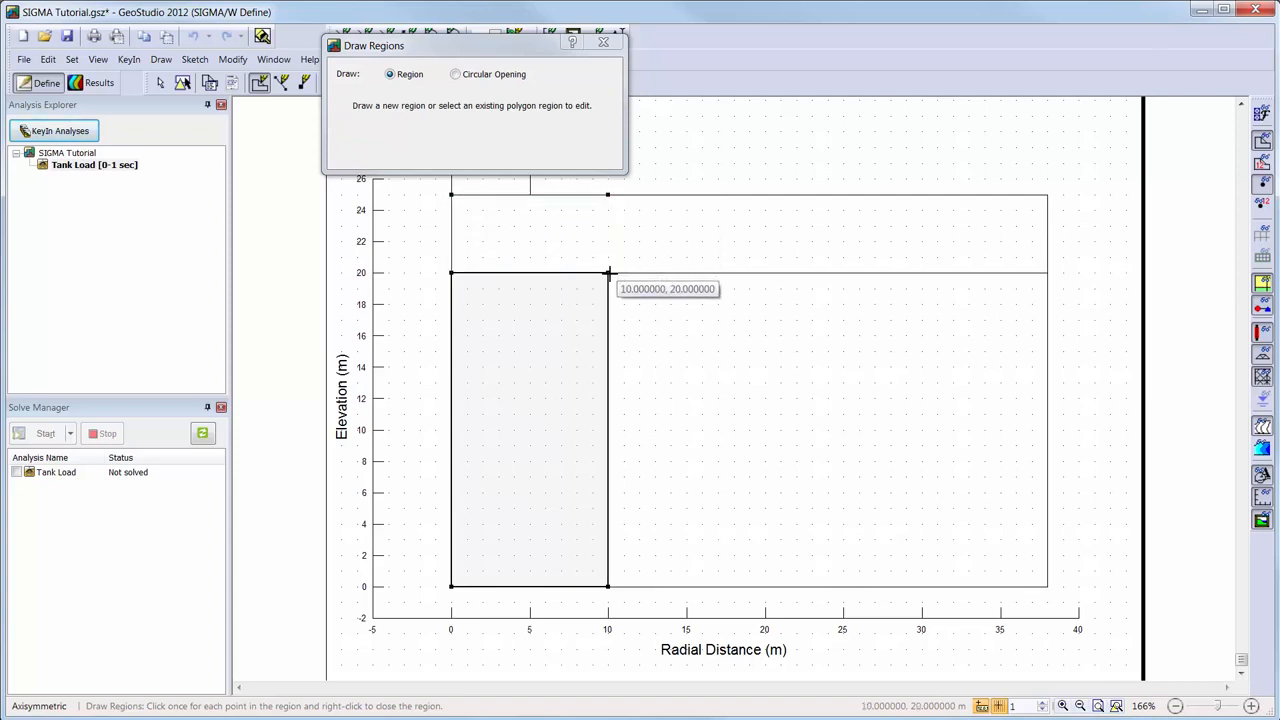
pyautogui.click(607, 273)
pyautogui.rightClick(450, 274)
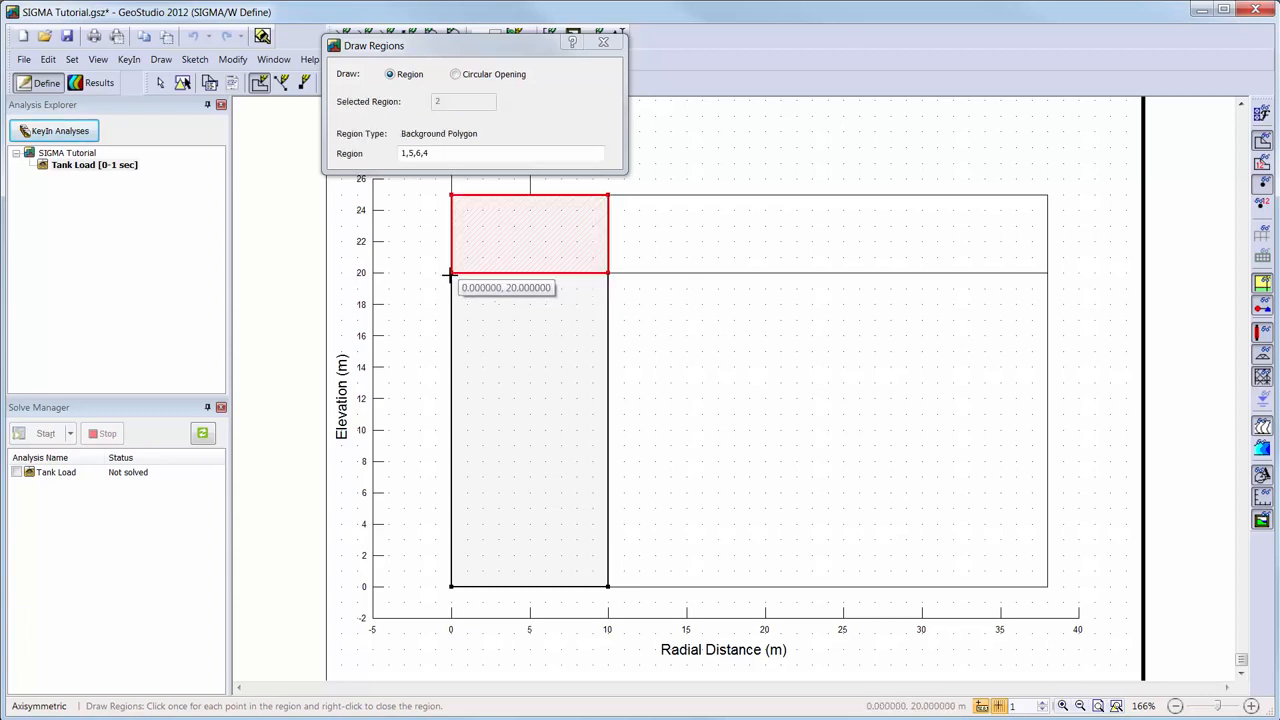
# Draw the outer upper-layer region through (10,25), (38,25), (38,20) and (10,20)
pyautogui.click(608, 195)
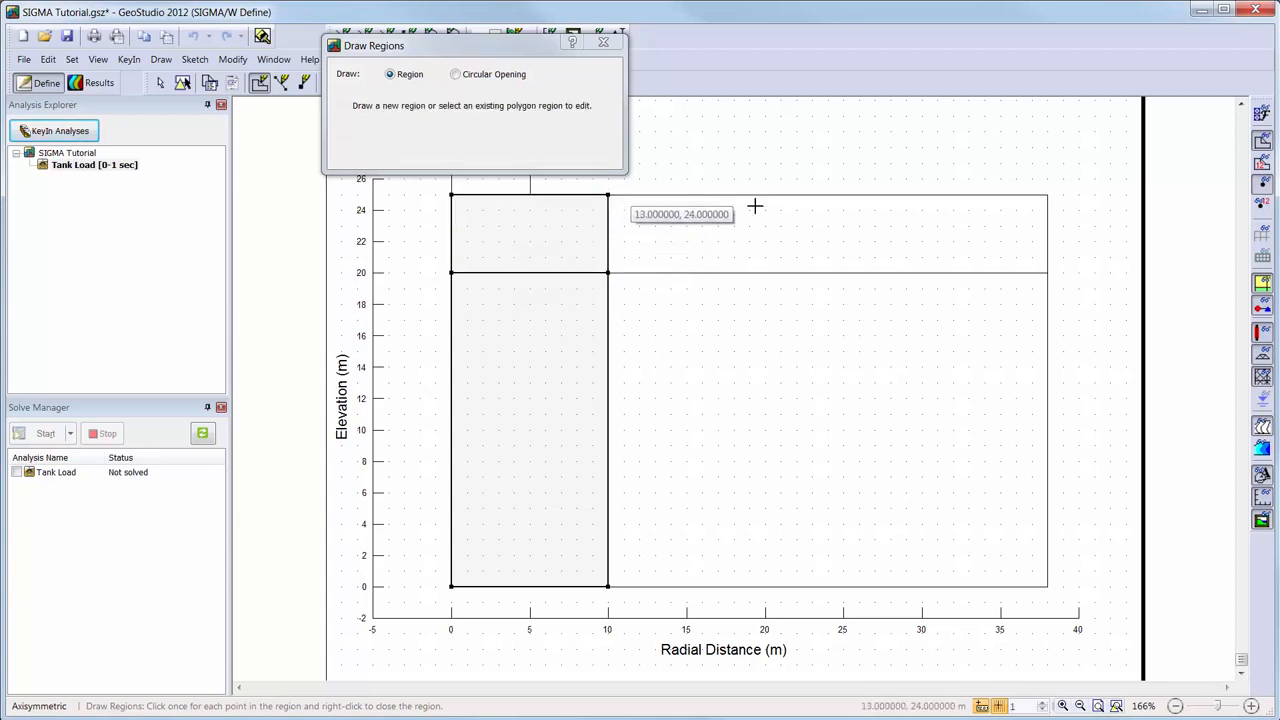
pyautogui.click(1047, 195)
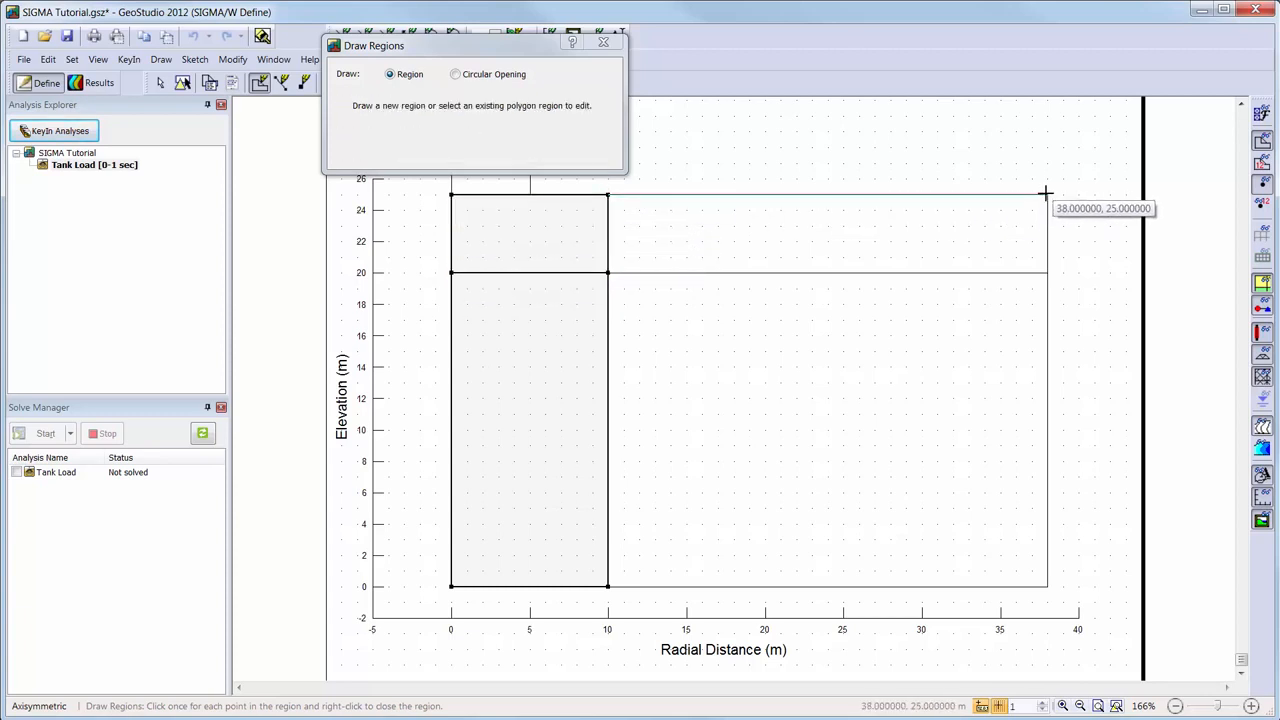
pyautogui.click(1047, 273)
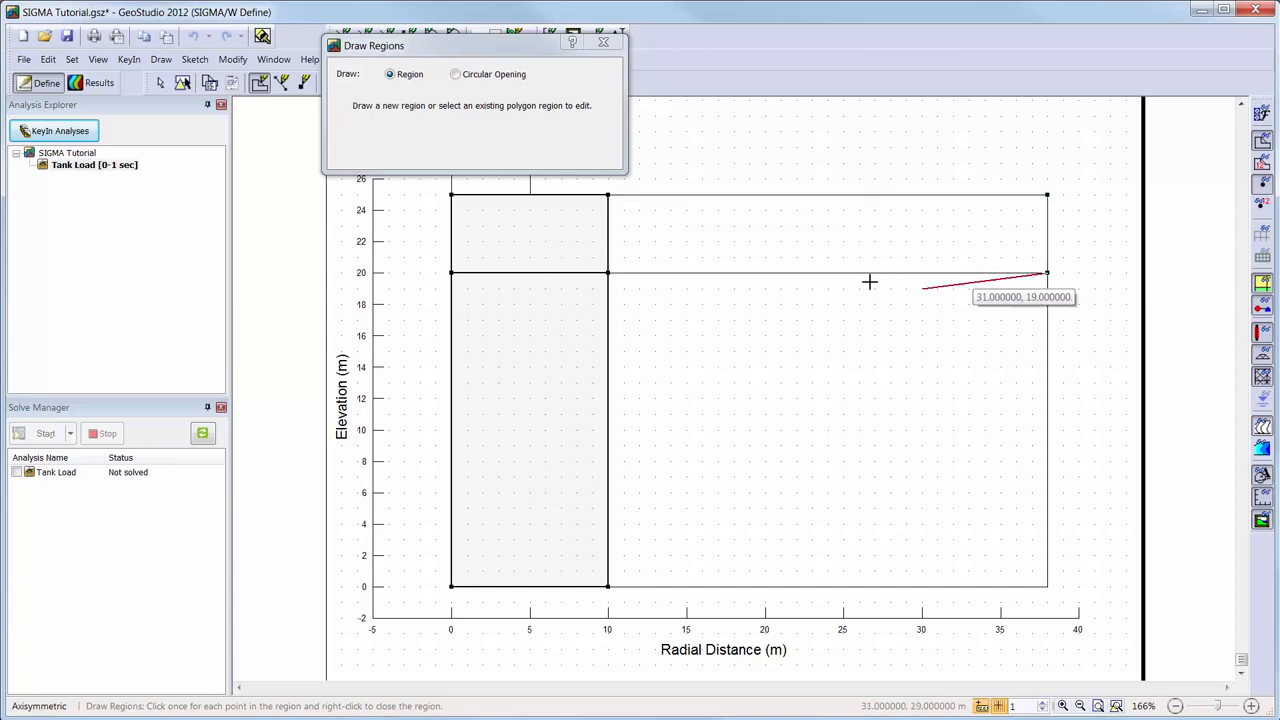
pyautogui.click(608, 272)
pyautogui.click(608, 195)
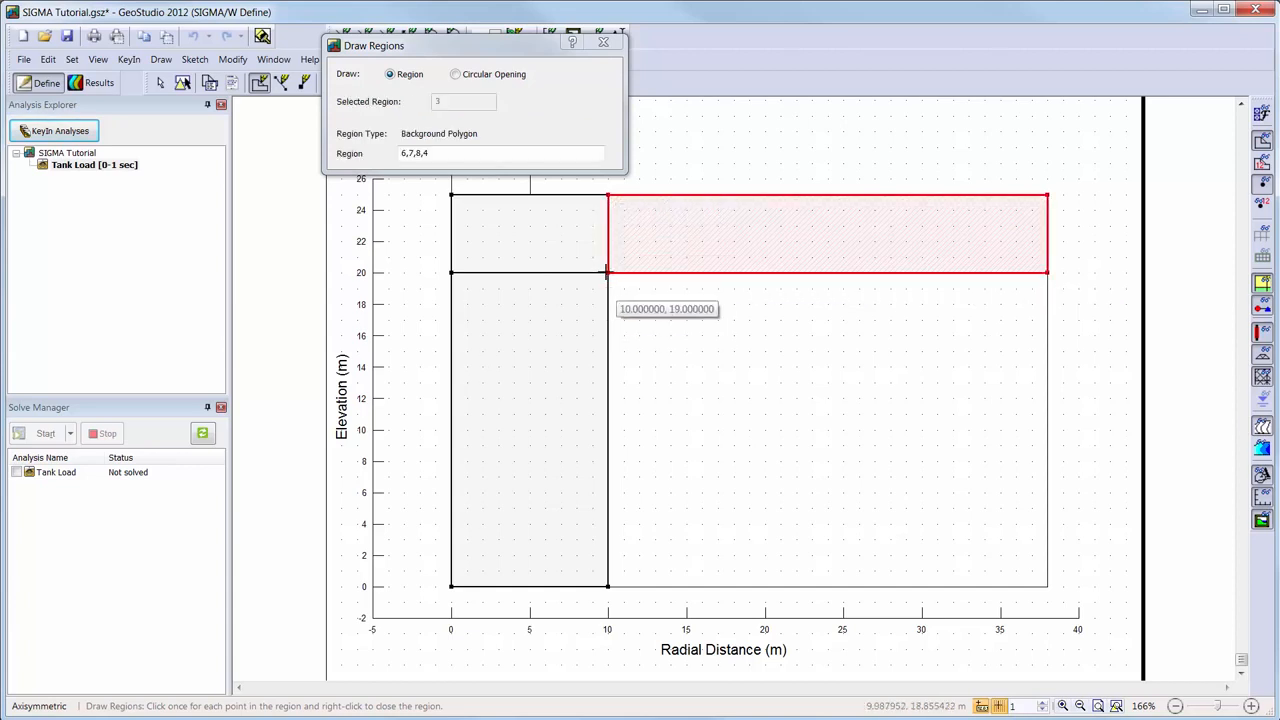
# Draw the outer lower-layer region through (10,20), (10,0), (38,0) and (38,20), and end region drawing
pyautogui.click(609, 273)
pyautogui.click(609, 587)
pyautogui.click(1047, 587)
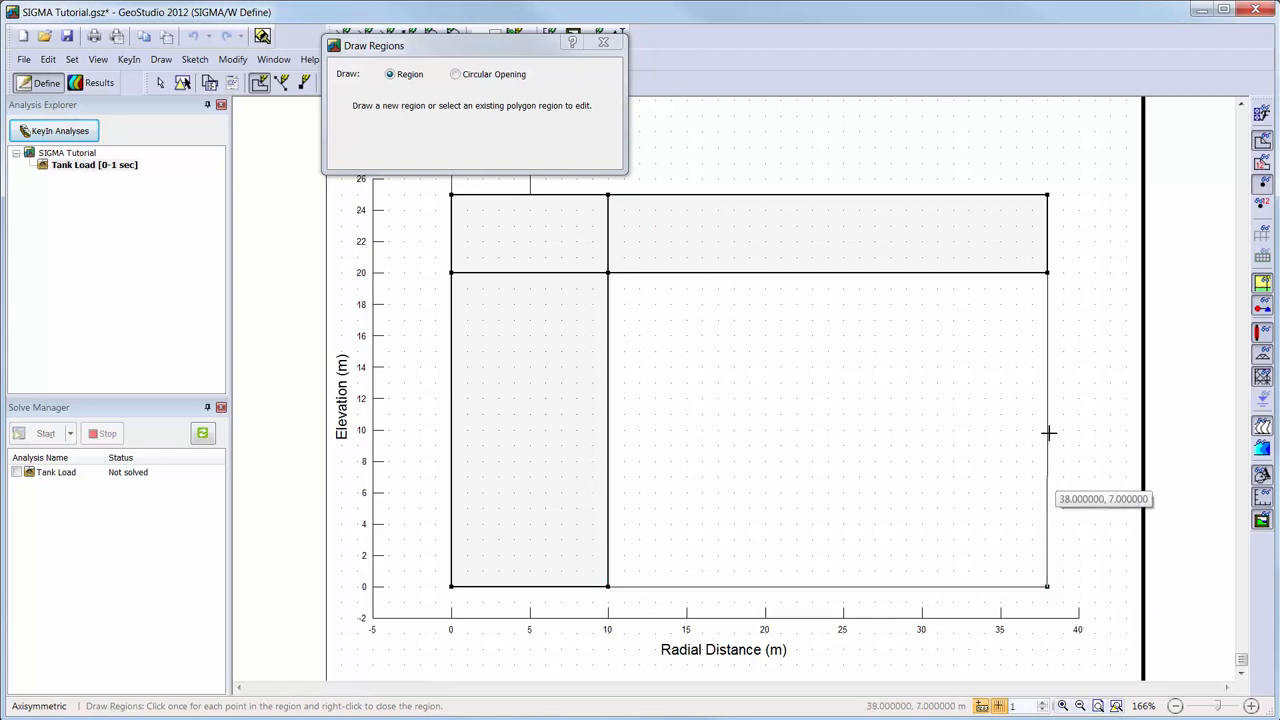
pyautogui.click(1047, 272)
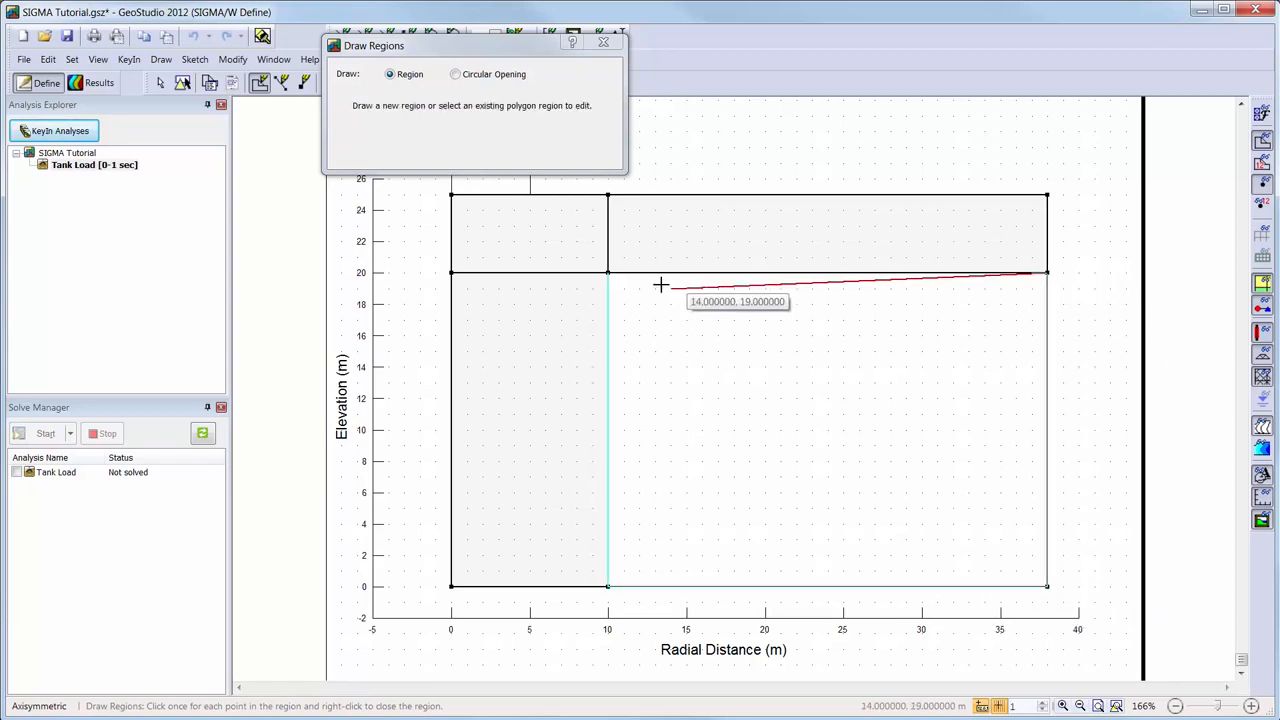
pyautogui.click(607, 272)
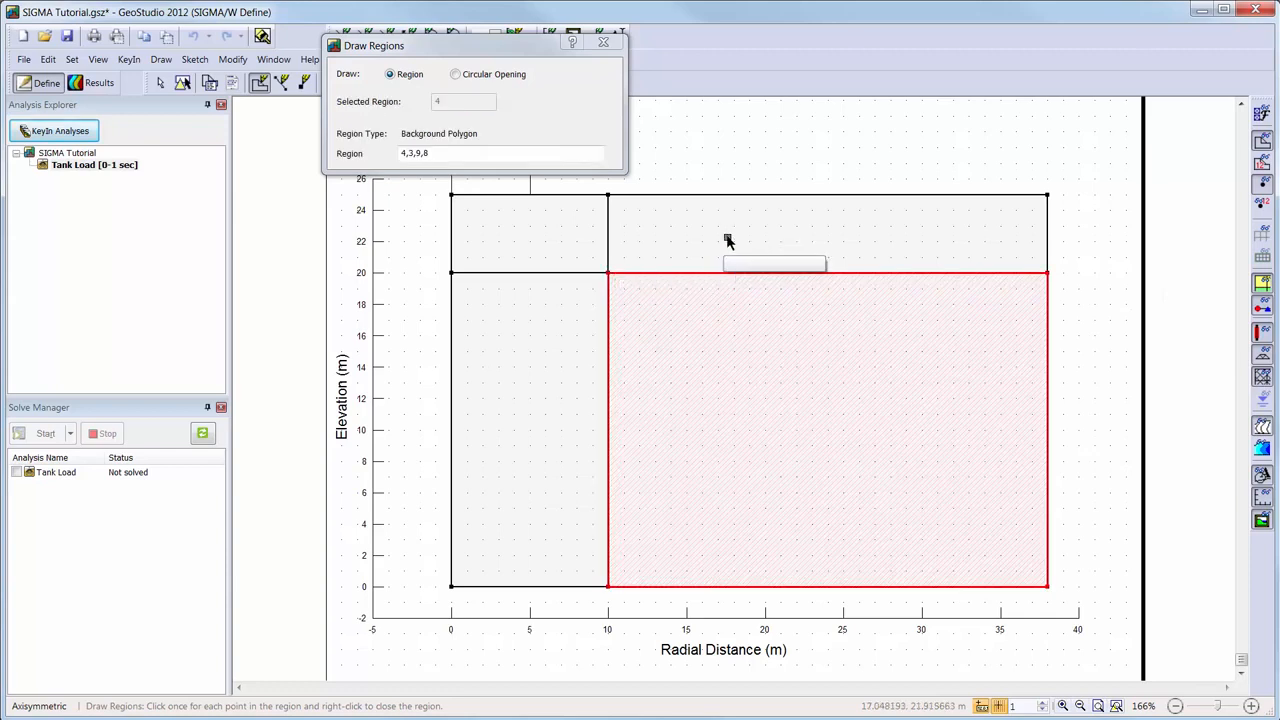
pyautogui.rightClick(796, 158)
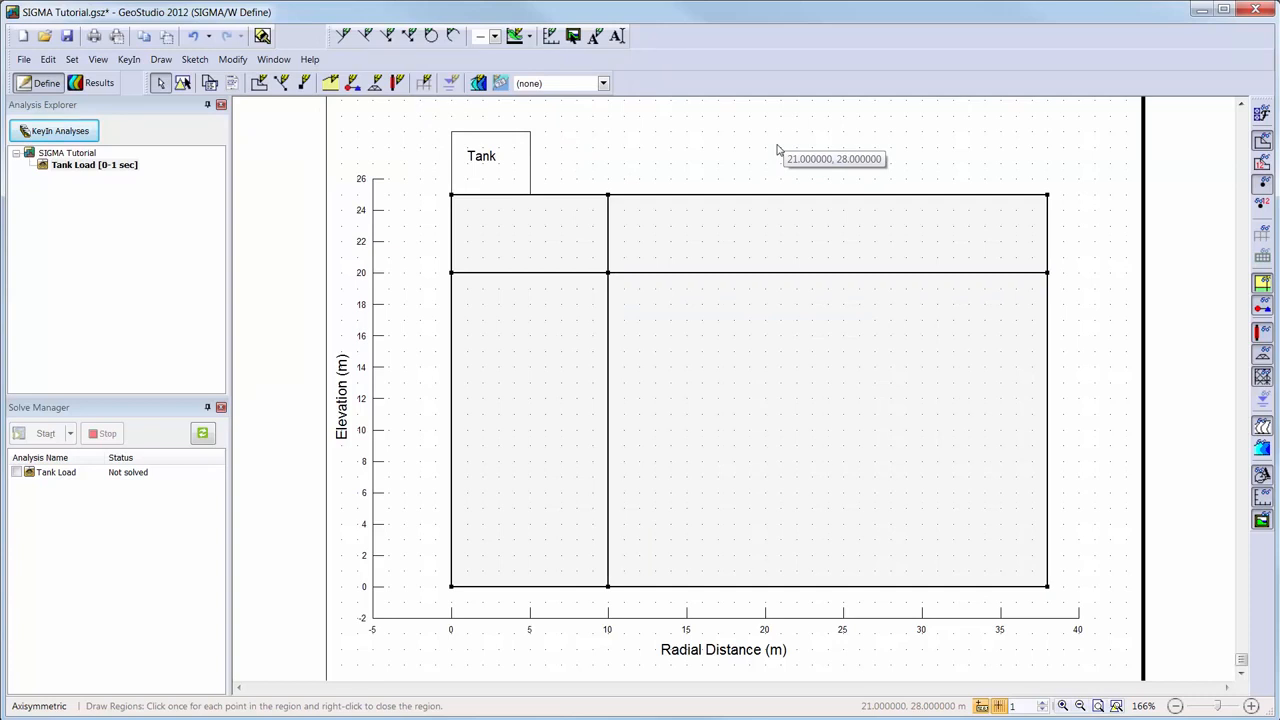
# Add a new material for the regions and name it "Upper Material"
pyautogui.click(332, 86)
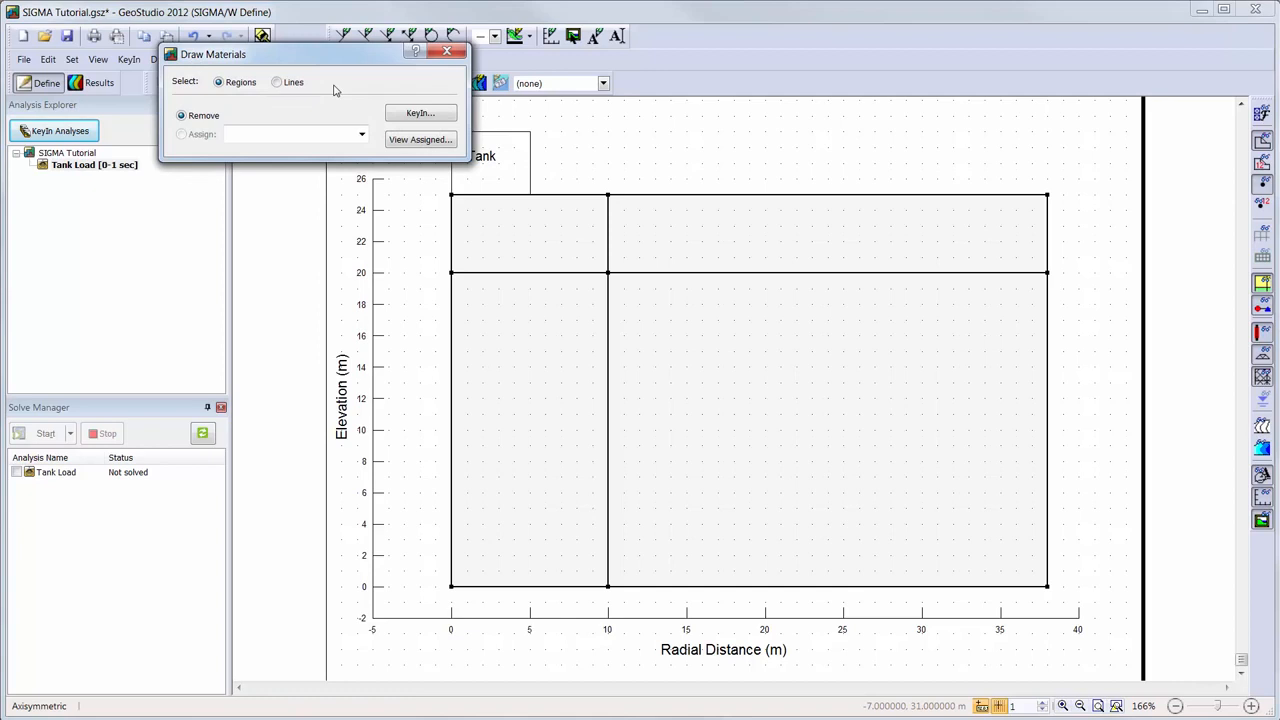
pyautogui.click(422, 116)
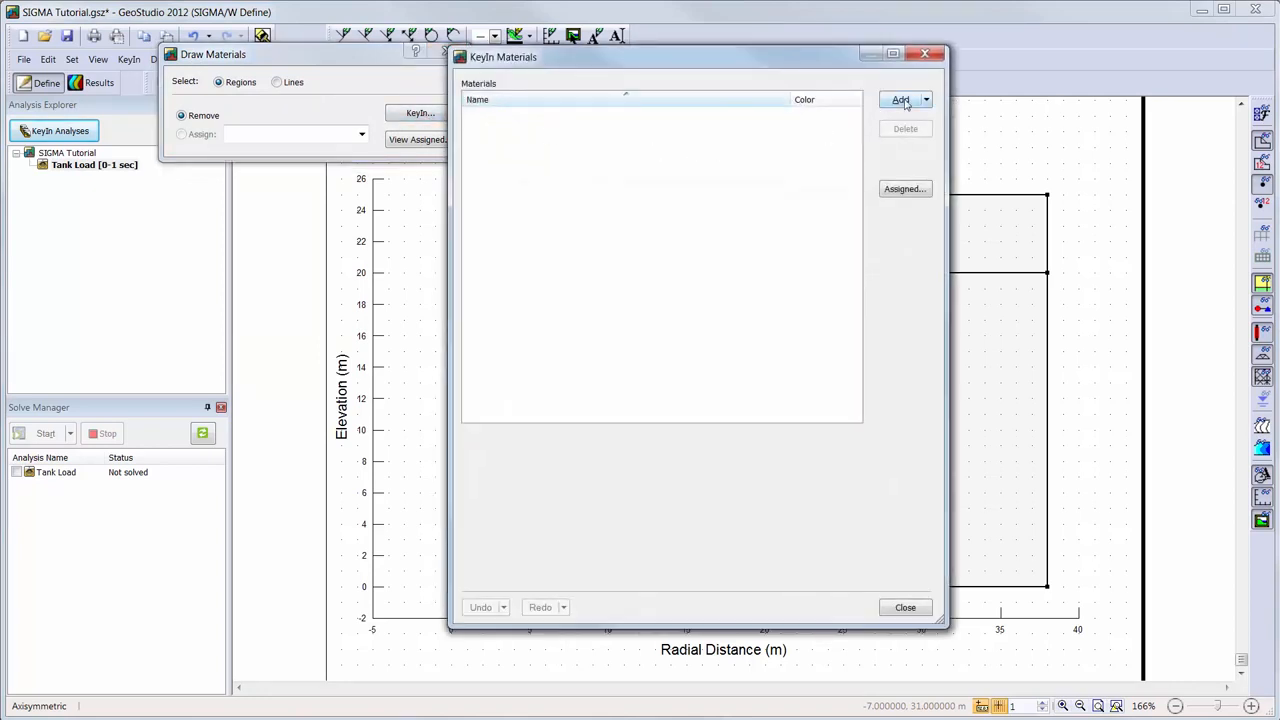
pyautogui.click(902, 100)
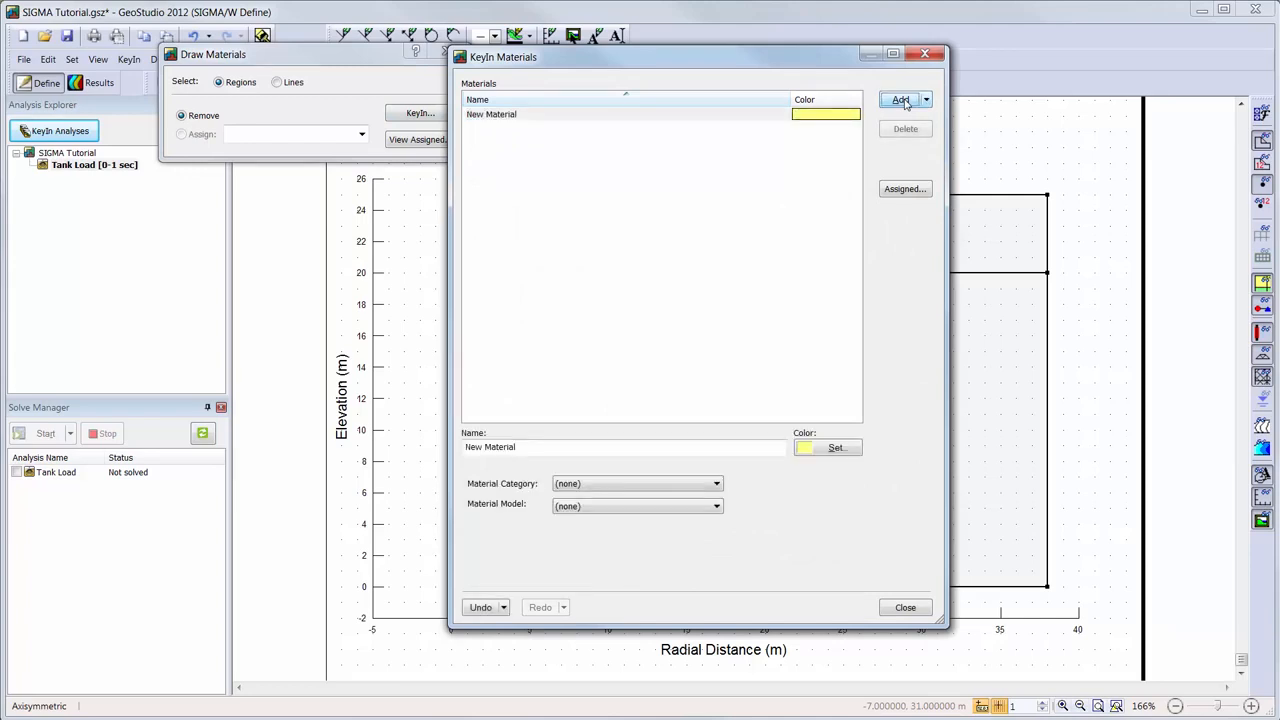
pyautogui.moveTo(611, 446); pyautogui.dragTo(400, 428)
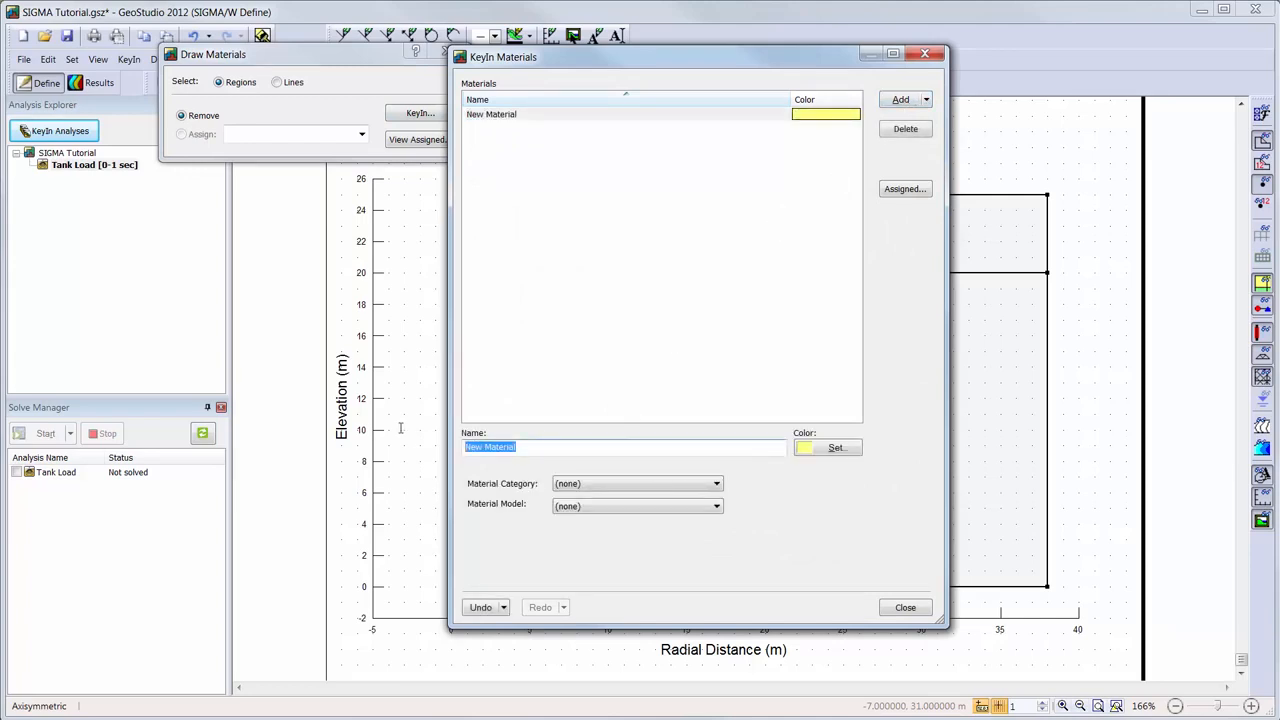
pyautogui.write('Upper Mat')
pyautogui.write('ial')
pyautogui.press('Tab')
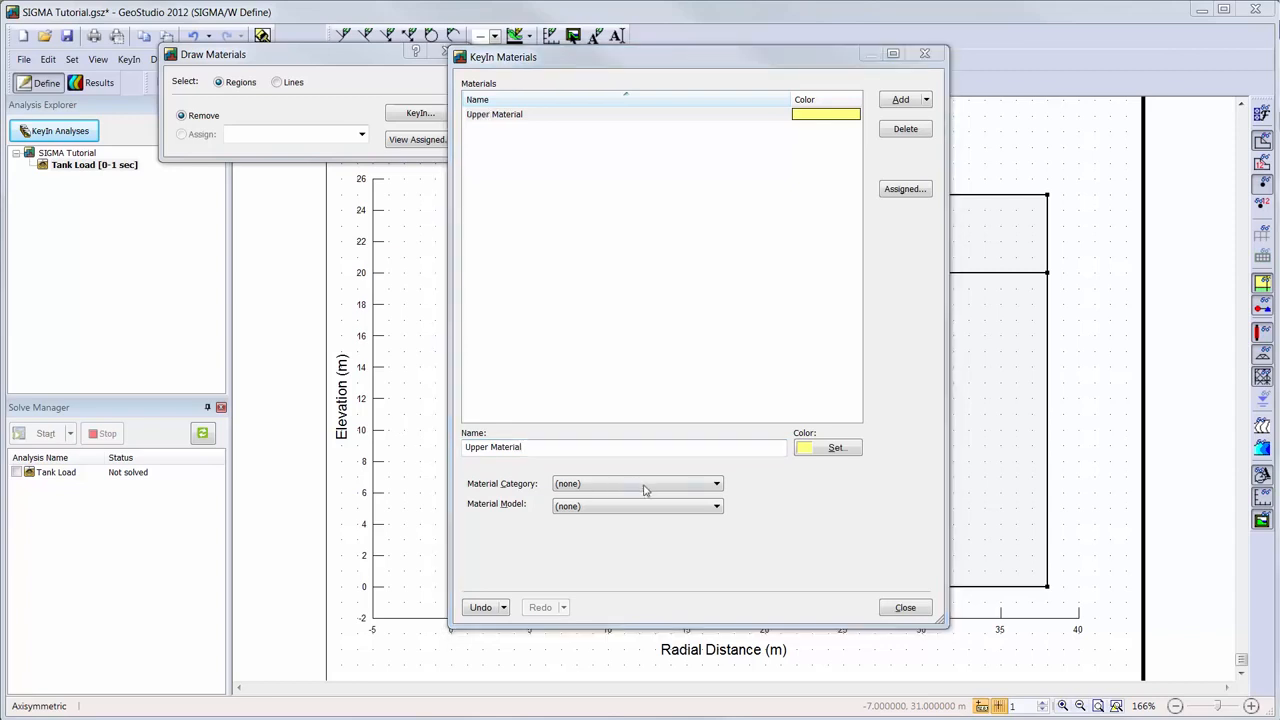
# Assign Upper Material the Total Stress Parameters category and keep the Linear Elastic (Total) model
pyautogui.click(717, 484)
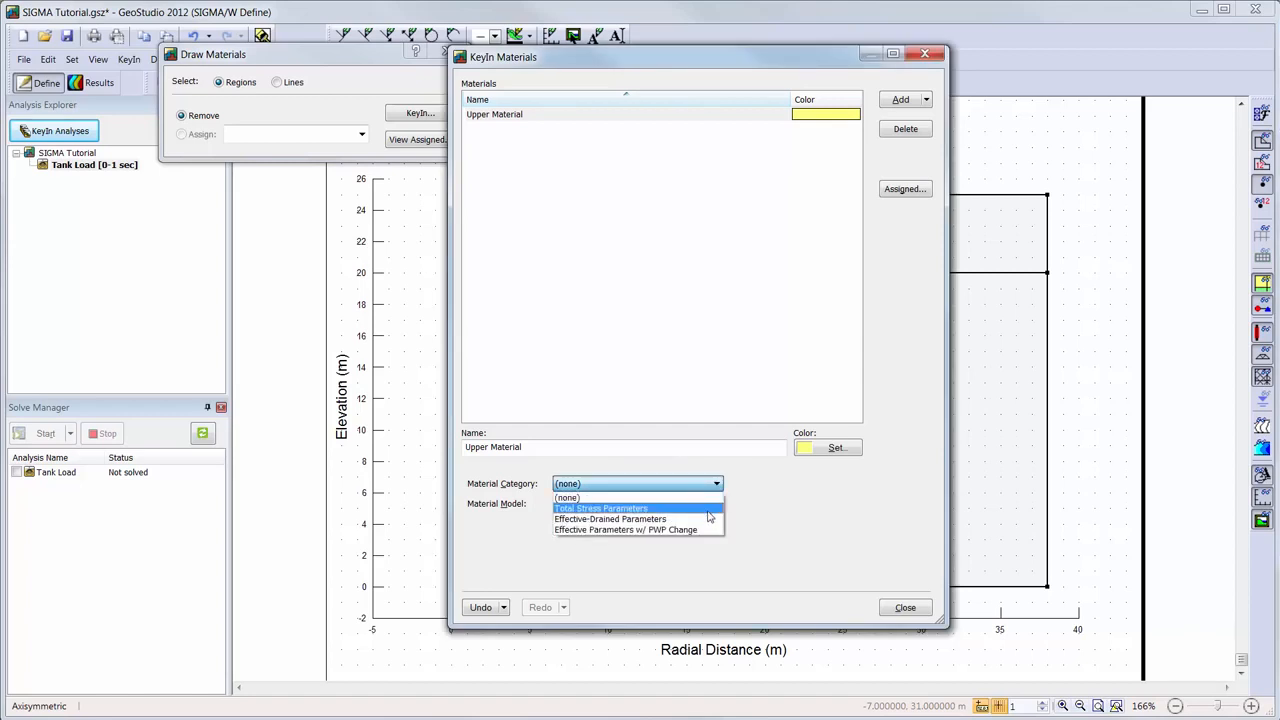
pyautogui.click(707, 510)
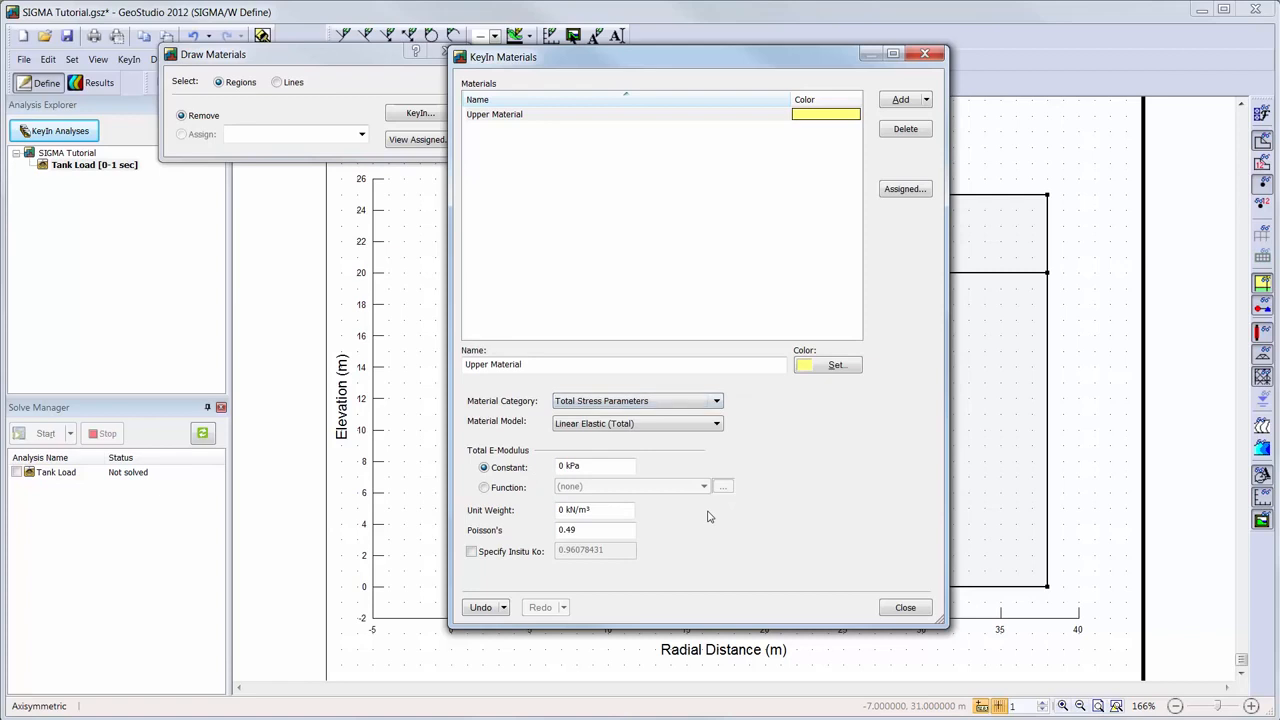
pyautogui.click(697, 428)
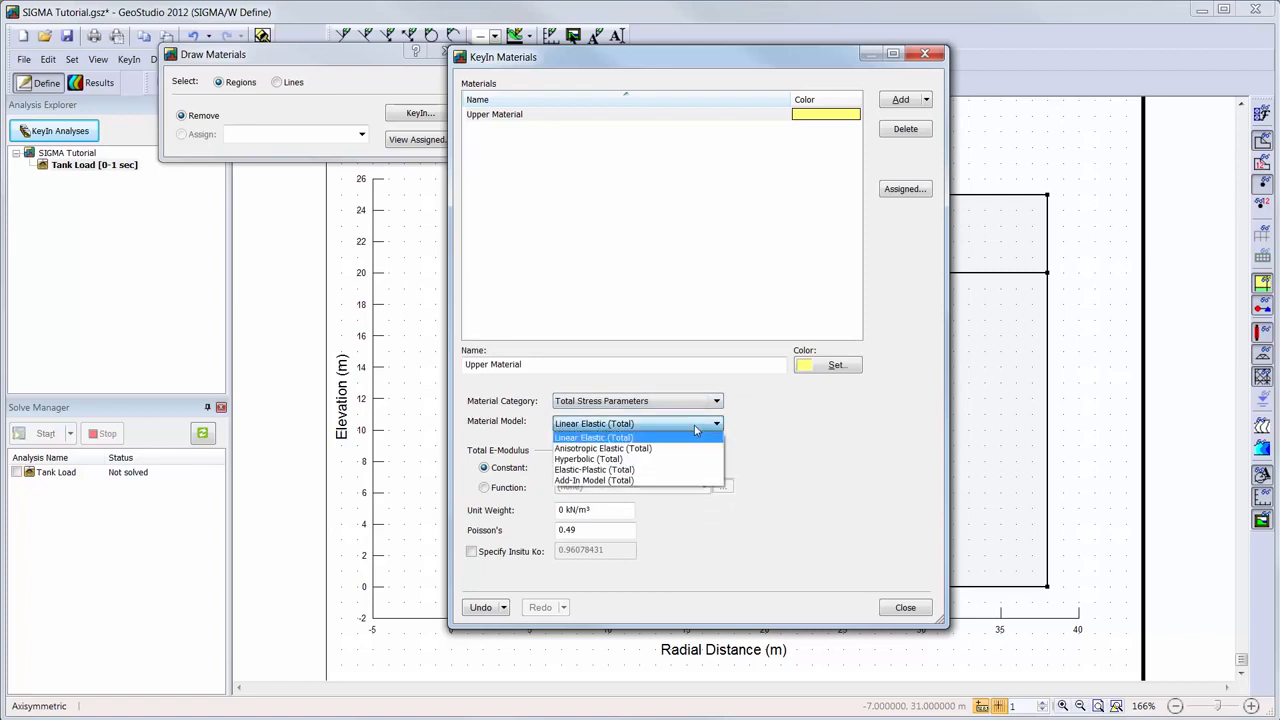
pyautogui.click(697, 428)
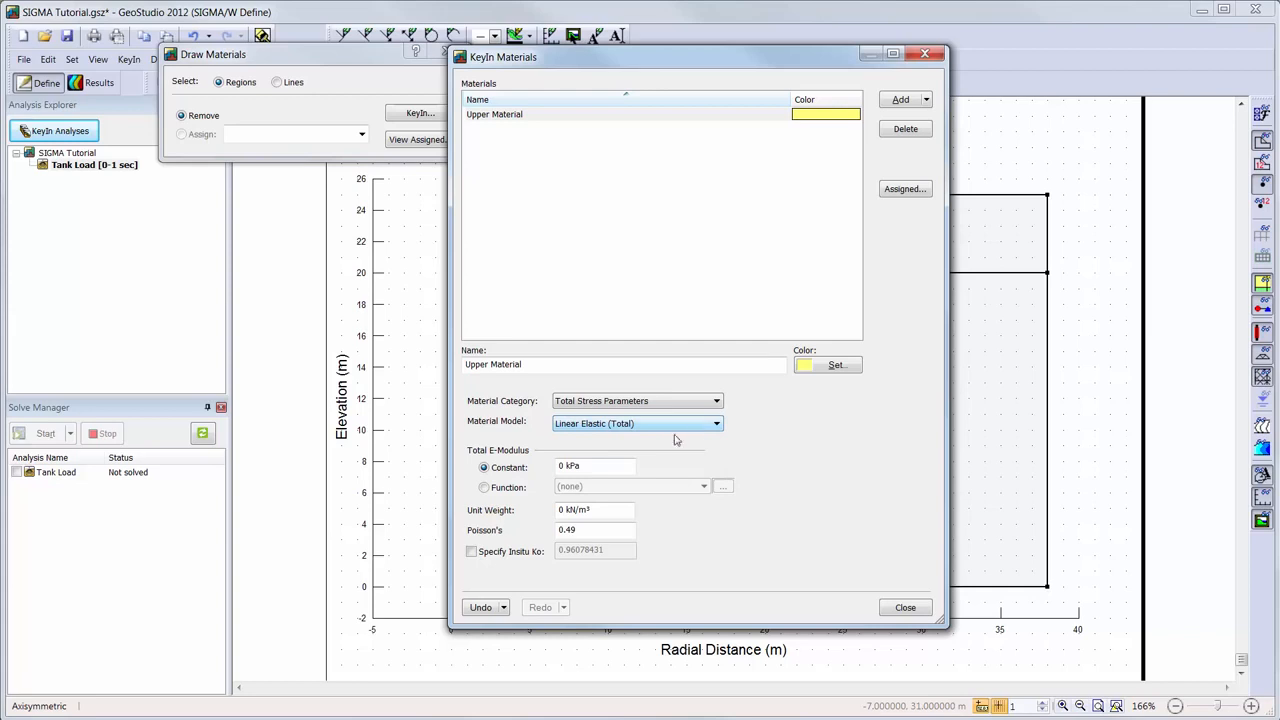
# Set Upper Material's constant total E-modulus to 3,000 kPa
pyautogui.moveTo(597, 467); pyautogui.dragTo(474, 466)
pyautogui.write('3000')
pyautogui.press('Tab')
pyautogui.press('Tab')
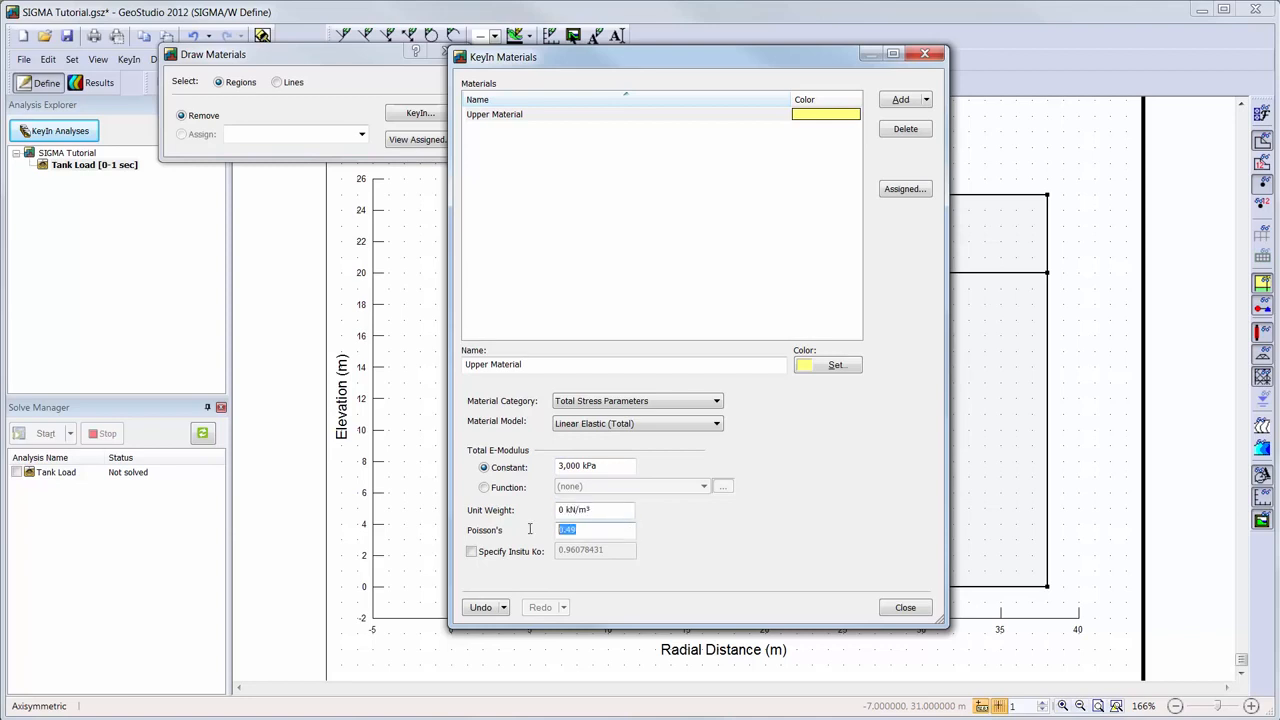
# Set Upper Material's Poisson's ratio to 0.45 and clone the material
pyautogui.write('0.45')
pyautogui.press('Tab')
pyautogui.click(927, 101)
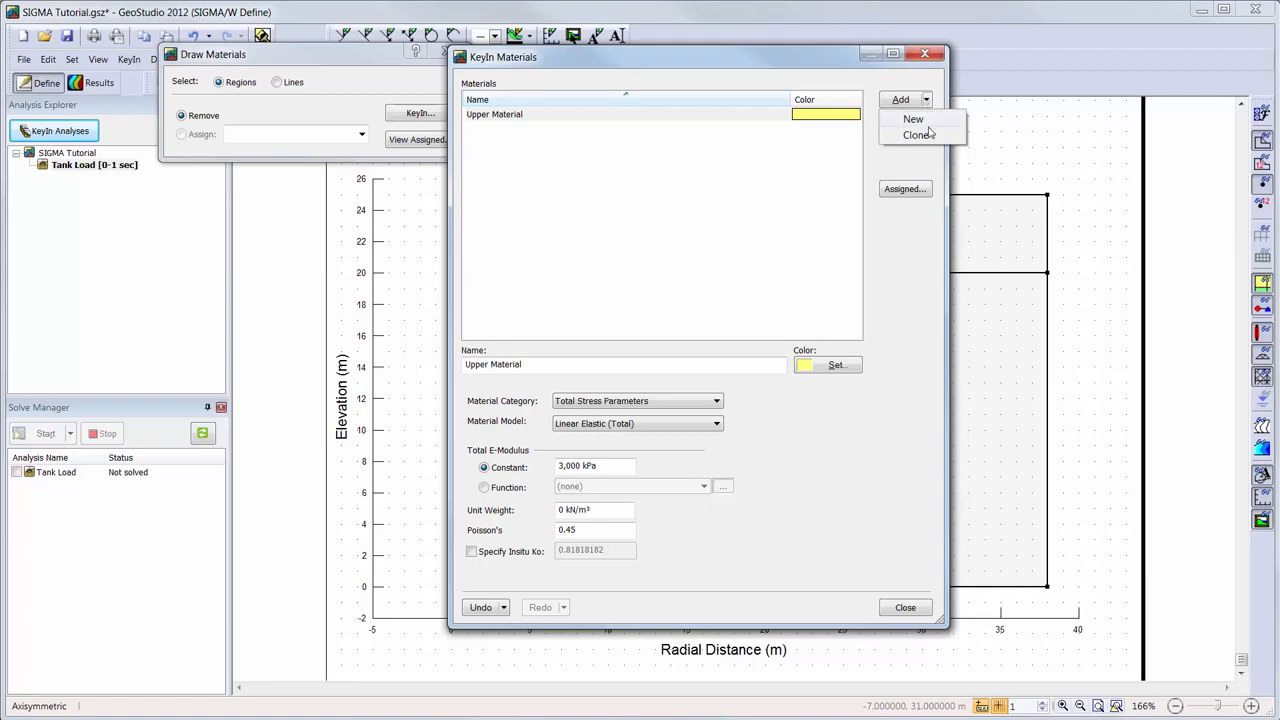
pyautogui.click(928, 136)
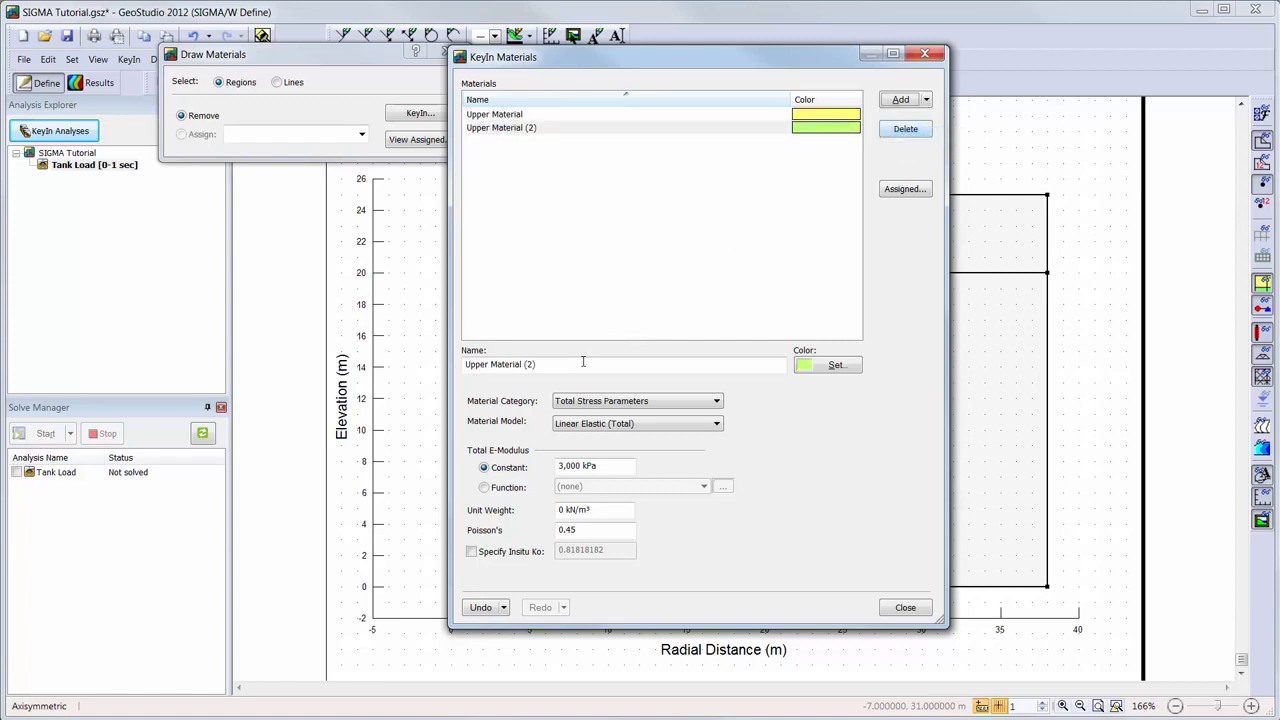
# Rename the cloned material "Lower Material"
pyautogui.press('BackSpace')
pyautogui.press('BackSpace')
pyautogui.press('BackSpace')
pyautogui.press('BackSpace')
pyautogui.doubleClick(483, 367)
pyautogui.click(482, 365)
pyautogui.doubleClick(482, 365)
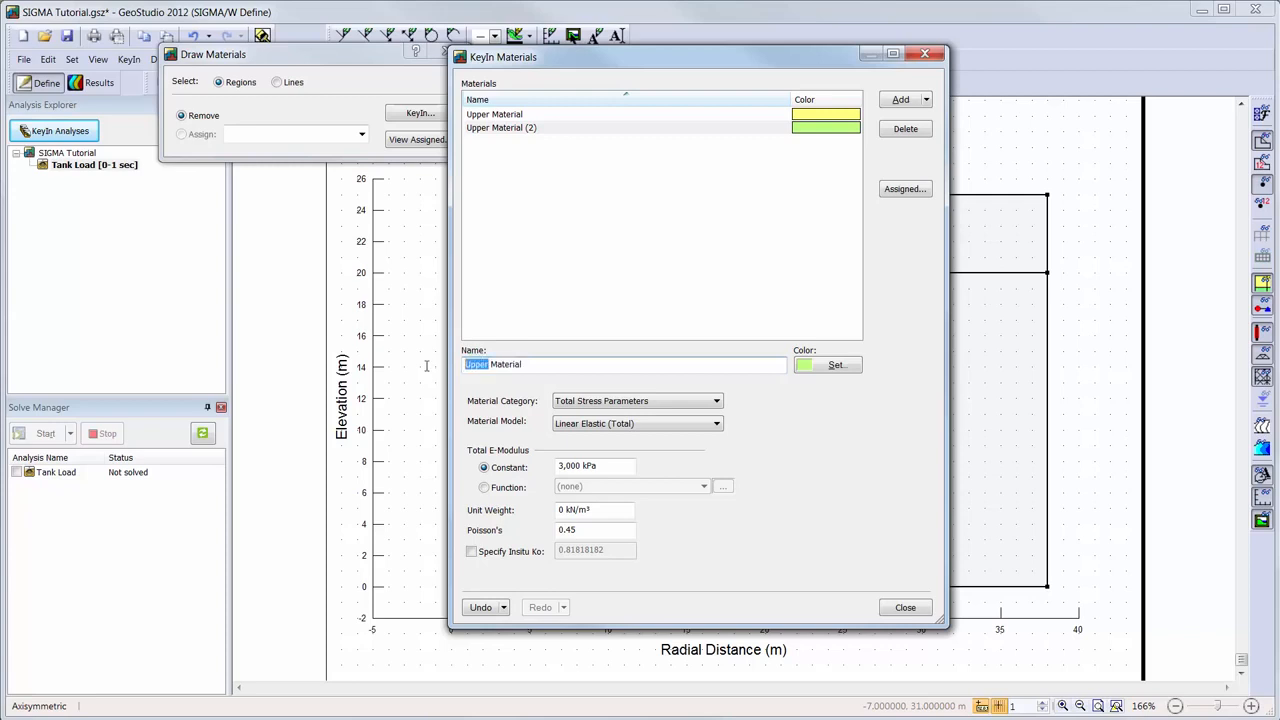
pyautogui.write('Lower')
# Set Lower Material's constant total E-modulus to 4,000 kPa and finish defining materials
pyautogui.moveTo(608, 467); pyautogui.dragTo(390, 474)
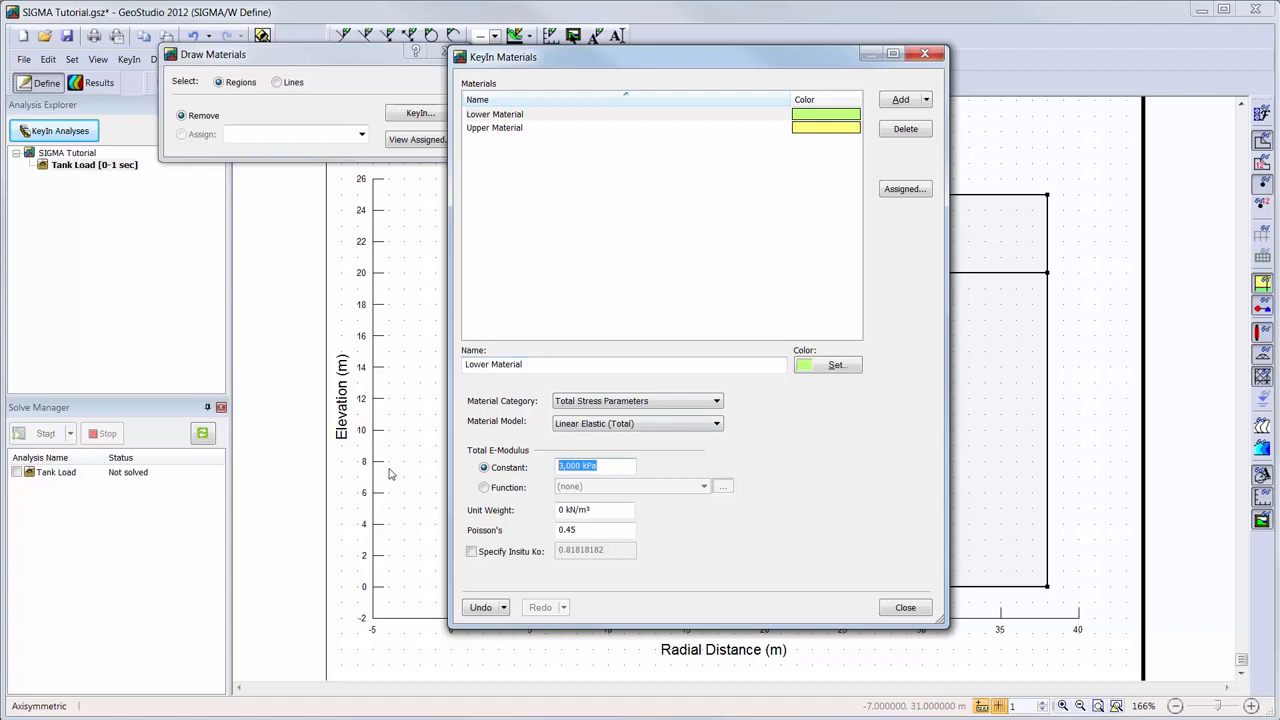
pyautogui.write('4000')
pyautogui.press('Tab')
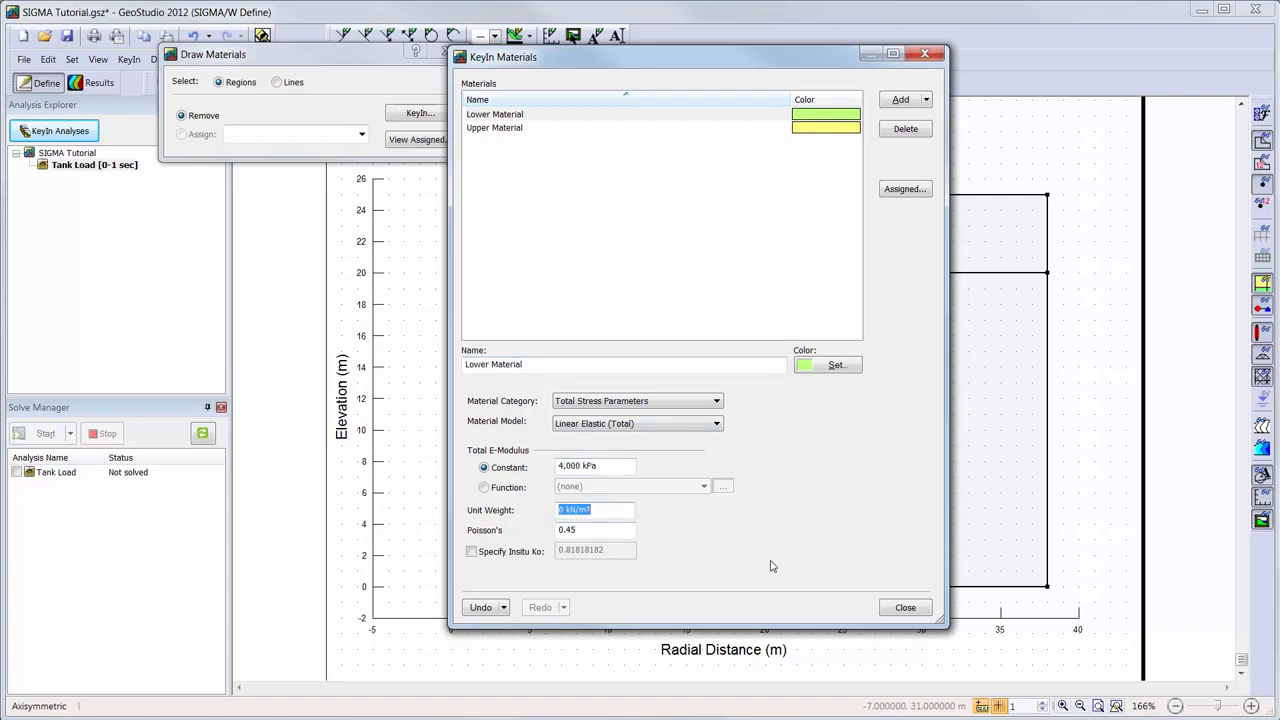
pyautogui.click(904, 608)
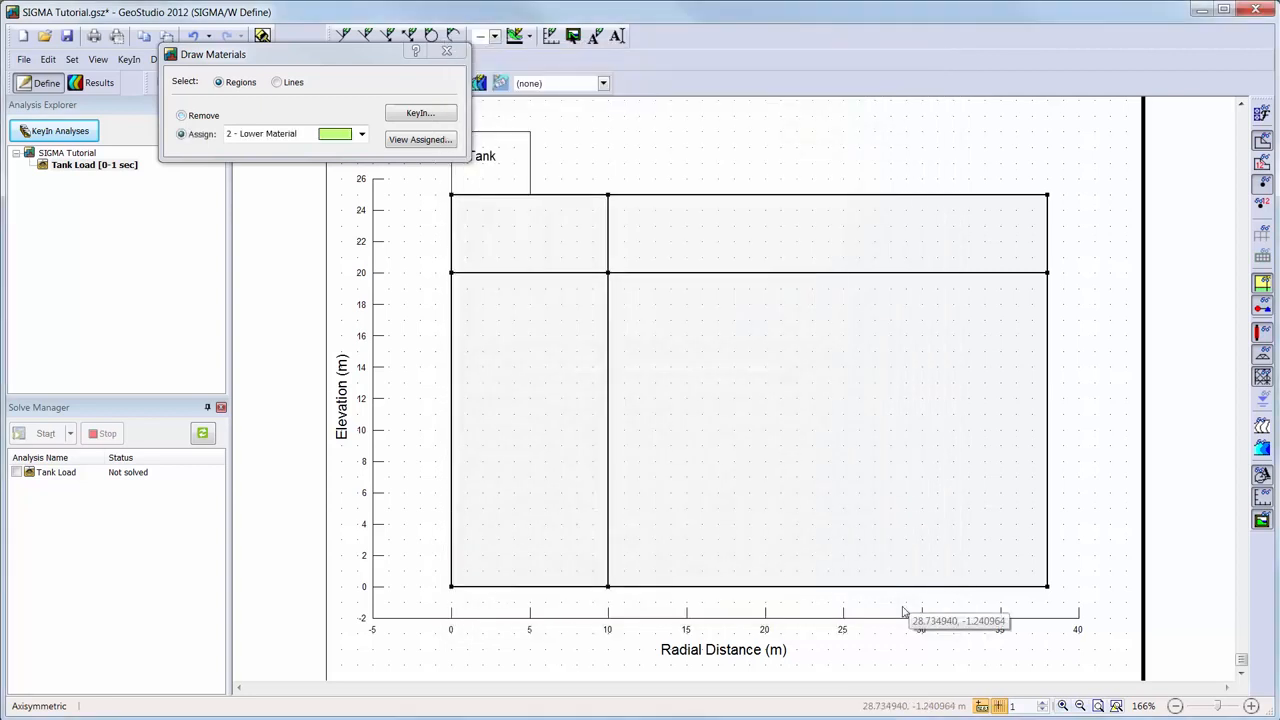
# Assign Lower Material to both regions below elevation 20 m and Upper Material to both regions above it, and end material assignment
pyautogui.click(546, 333)
pyautogui.click(840, 323)
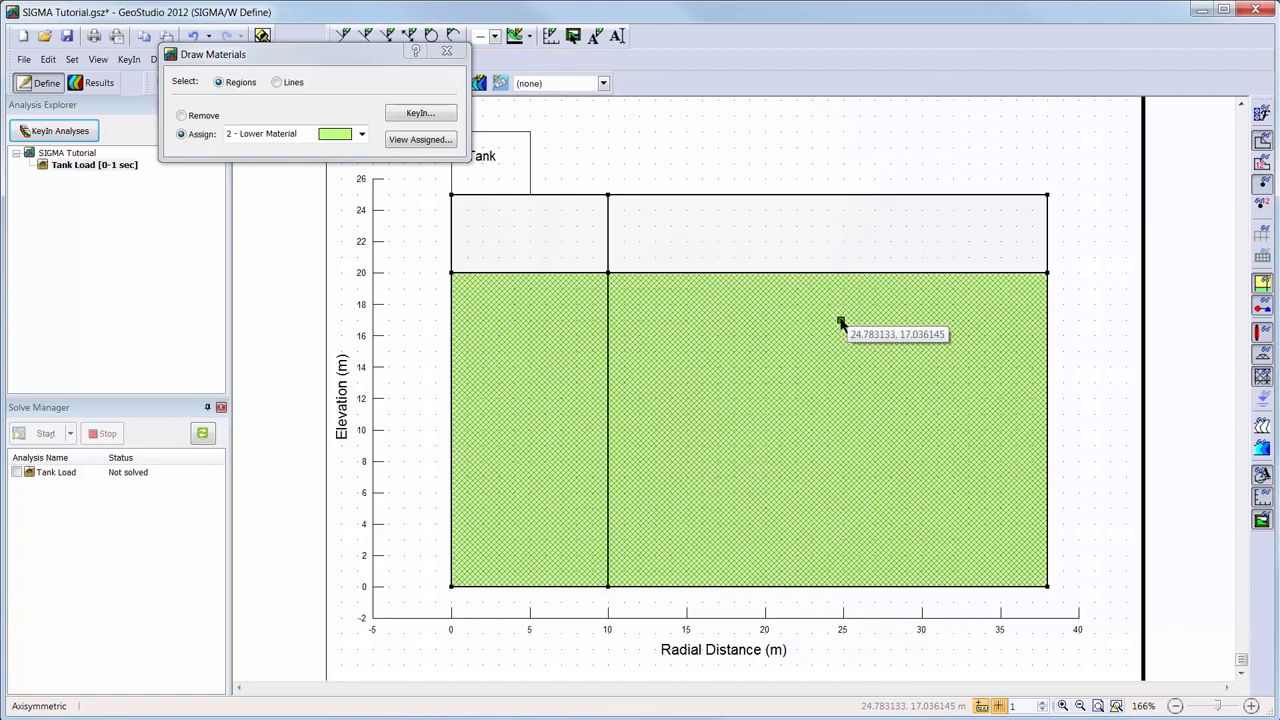
pyautogui.click(361, 134)
pyautogui.click(361, 150)
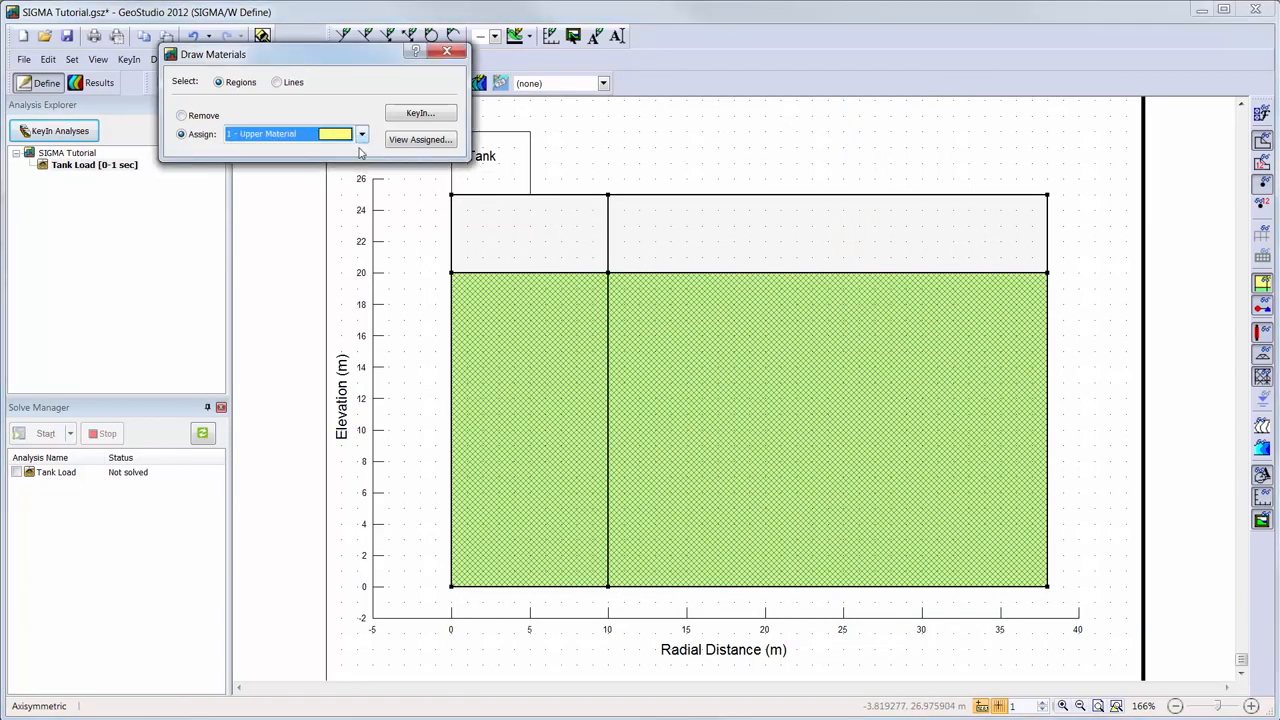
pyautogui.click(518, 227)
pyautogui.click(750, 231)
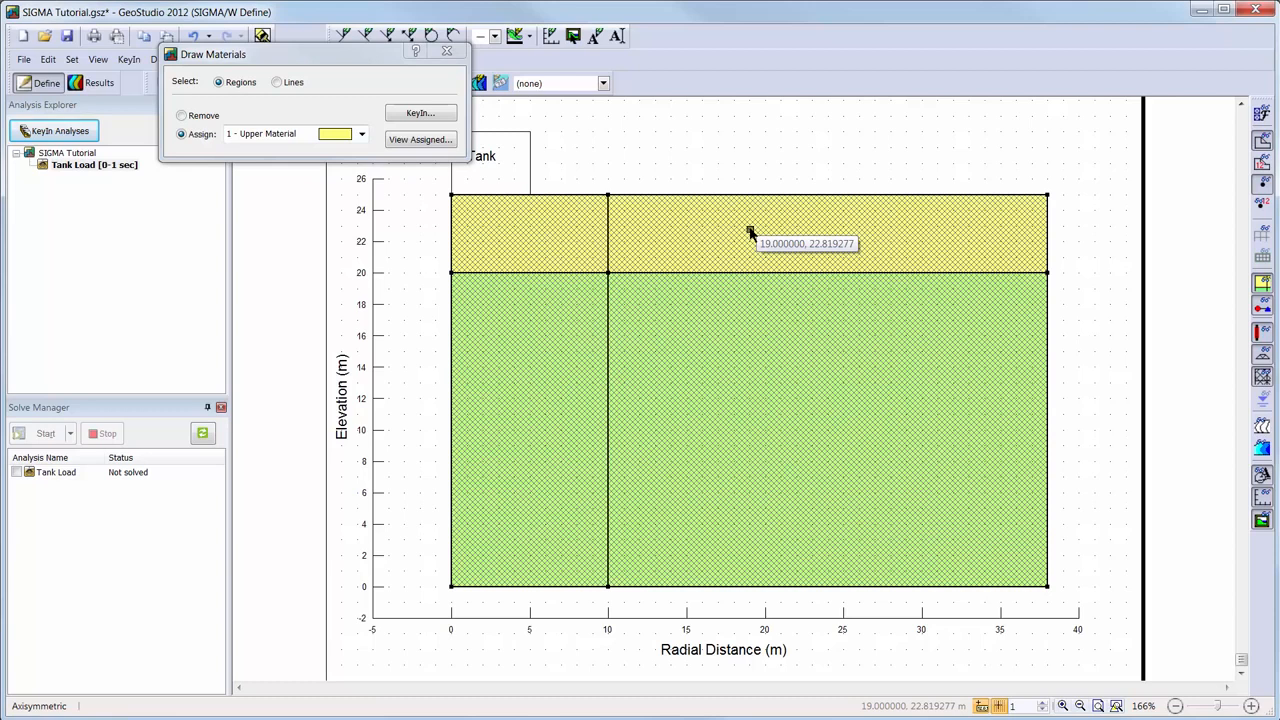
pyautogui.click(447, 53)
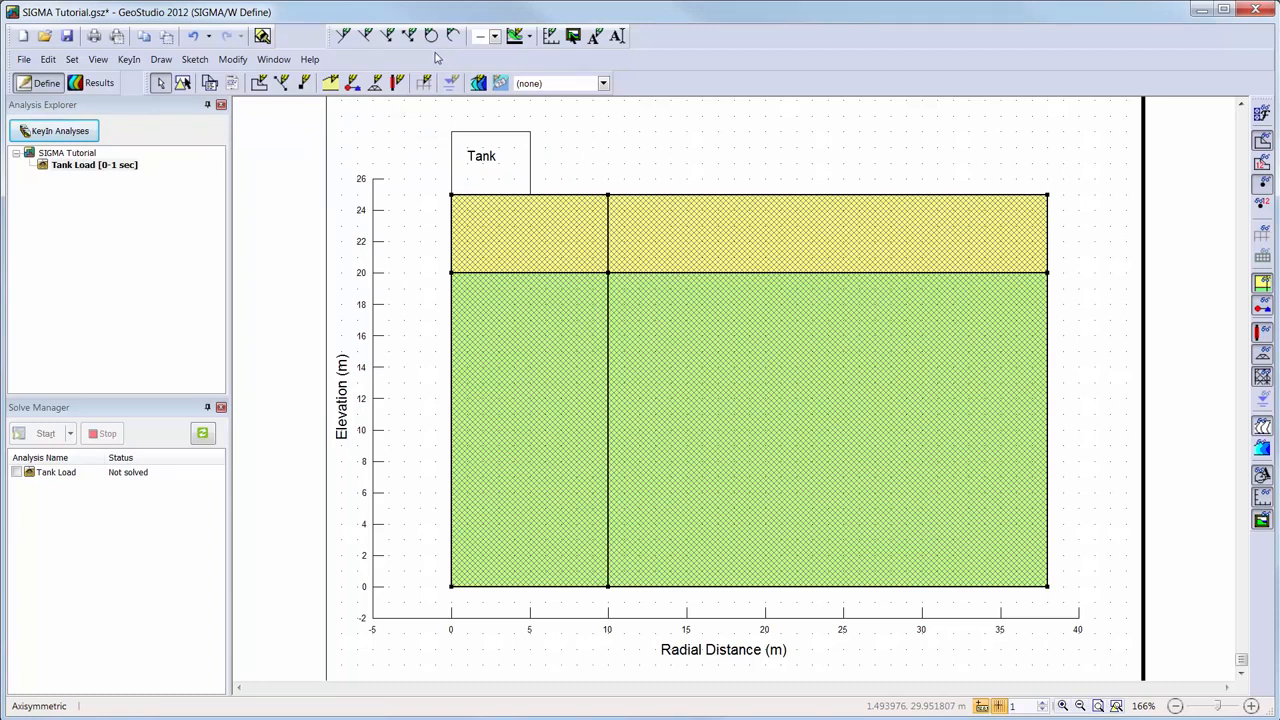
# Review the Fixed X, Fixed X/Y and Fixed Y boundary conditions and add a Stress/Strain boundary condition named "Tank Pressure"
pyautogui.click(129, 60)
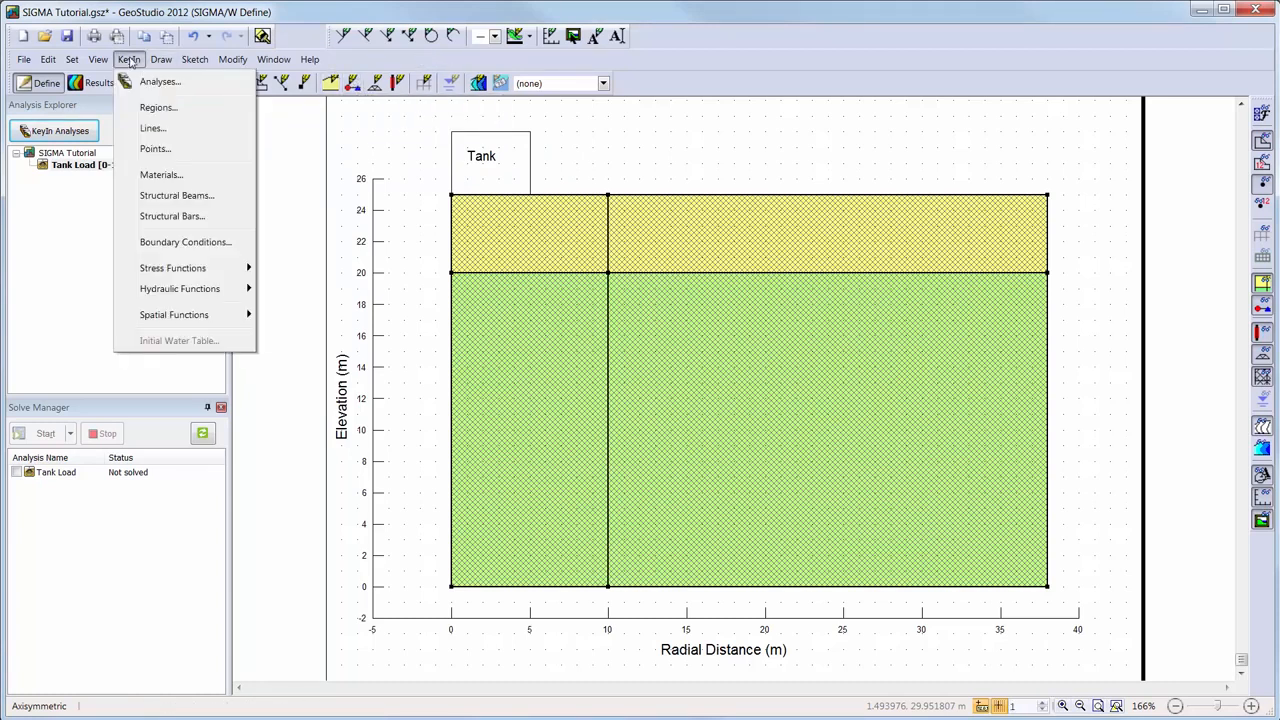
pyautogui.click(170, 249)
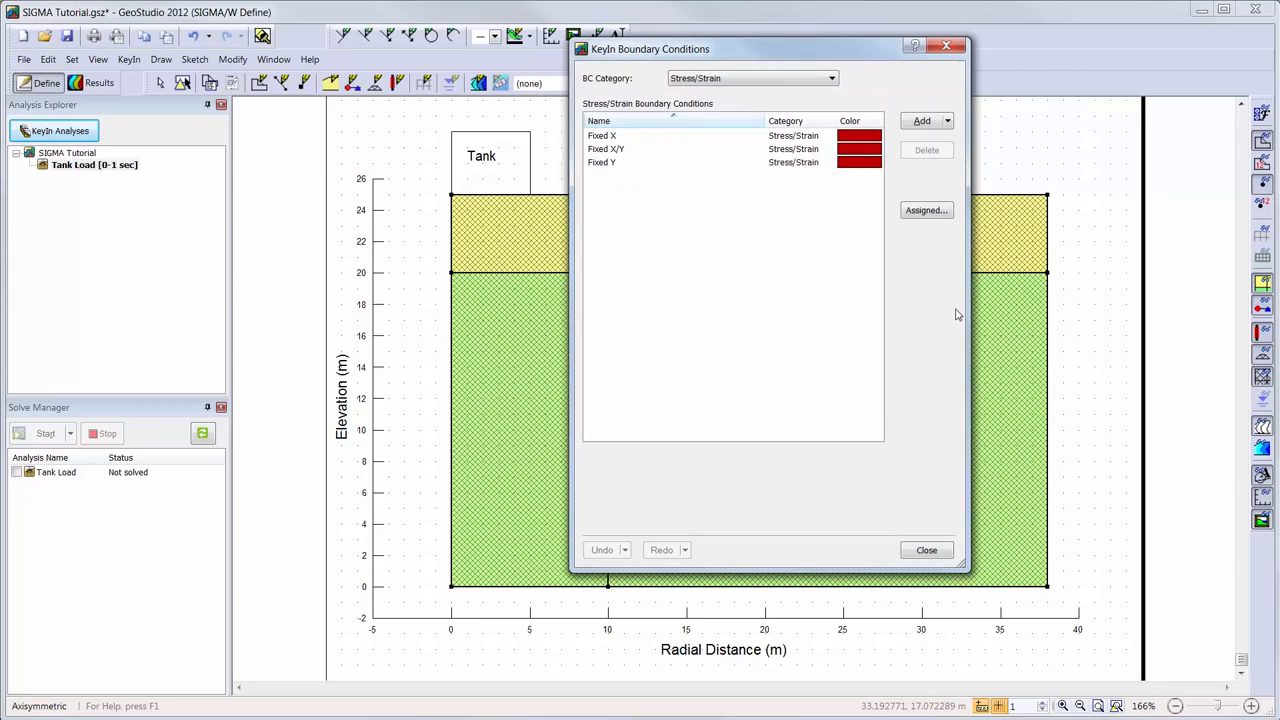
pyautogui.click(675, 136)
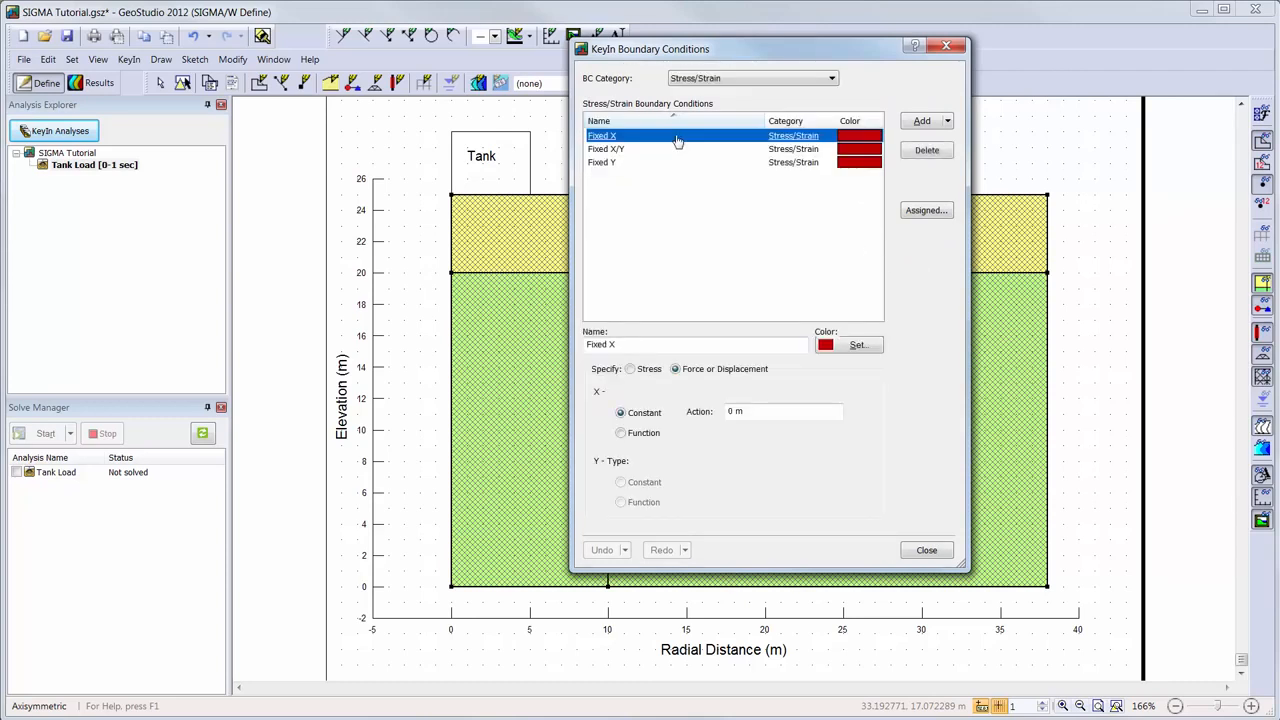
pyautogui.click(672, 150)
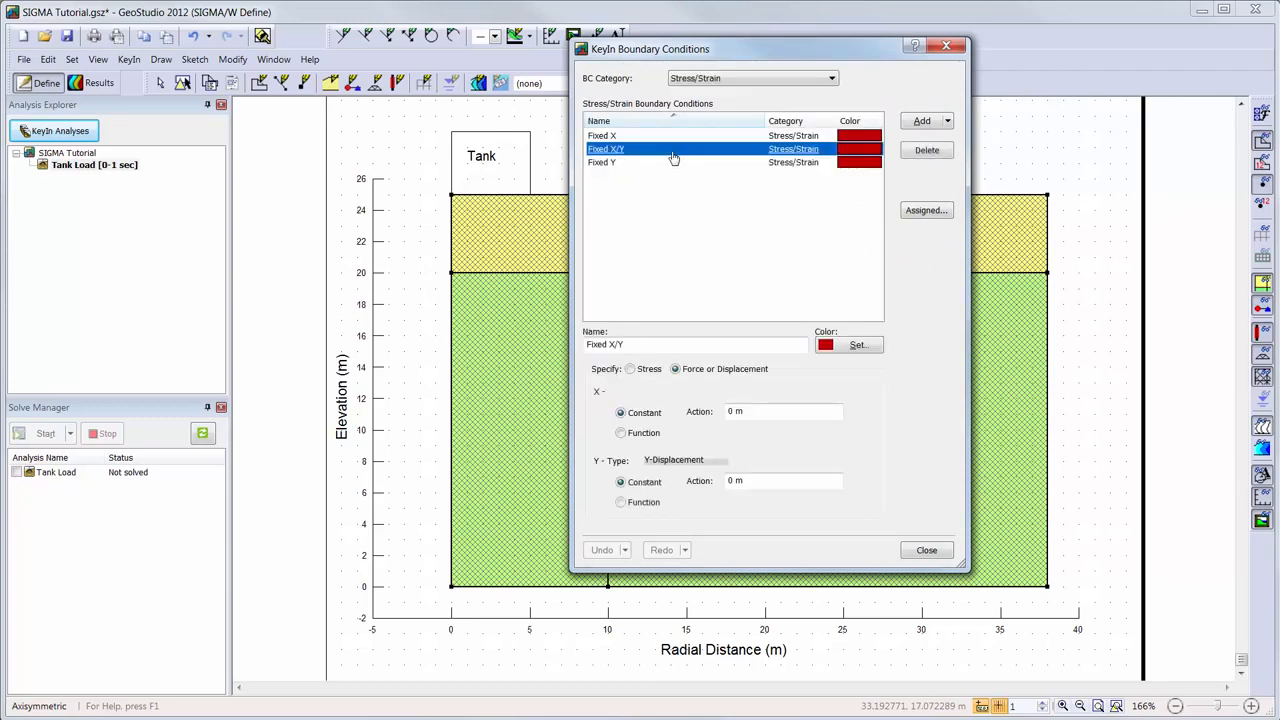
pyautogui.click(668, 164)
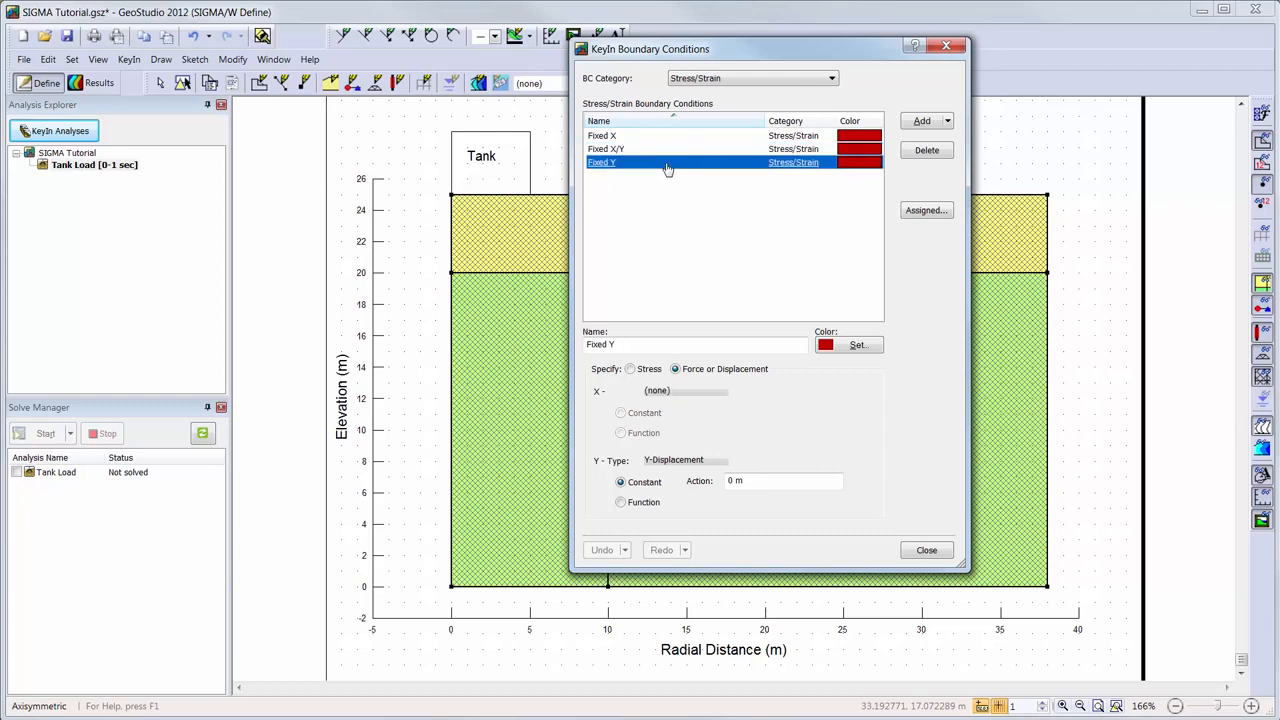
pyautogui.click(923, 122)
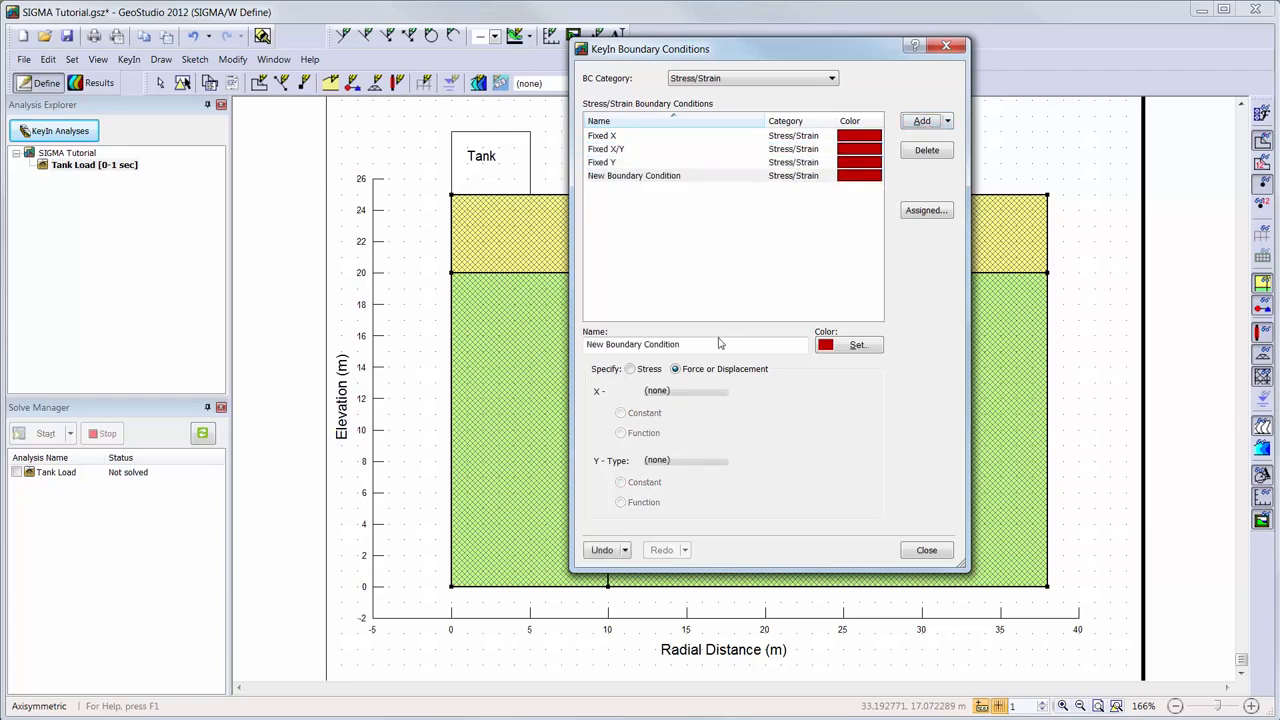
pyautogui.moveTo(717, 344); pyautogui.dragTo(547, 330)
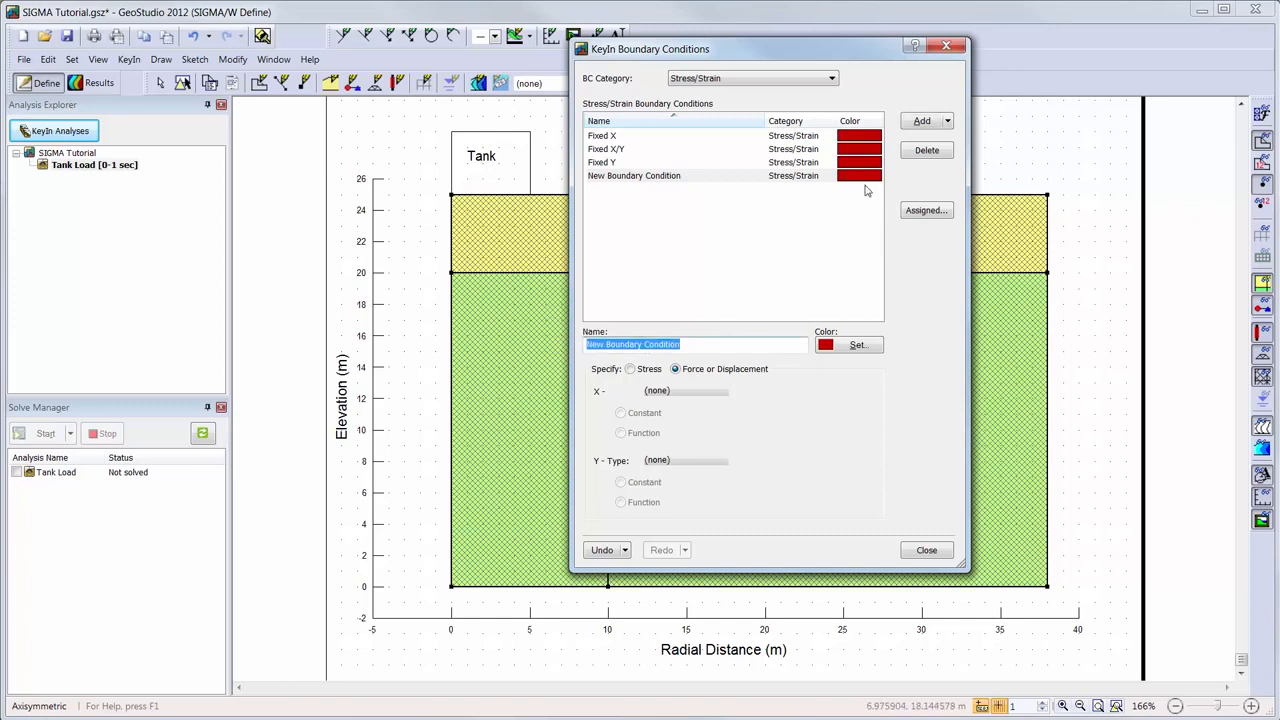
pyautogui.write('Tank Pressure')
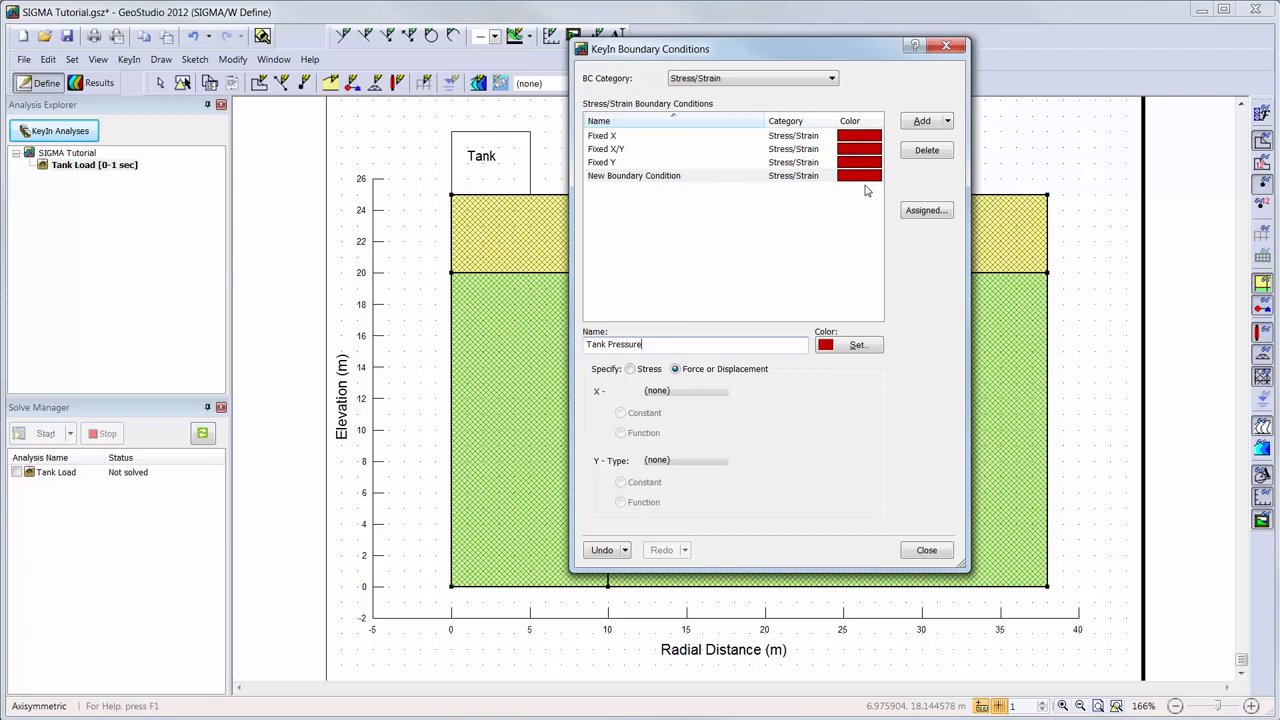
# Define Tank Pressure as a stress condition with the X-Y Stress option and a constant Y-stress of -40 kPa
pyautogui.click(630, 367)
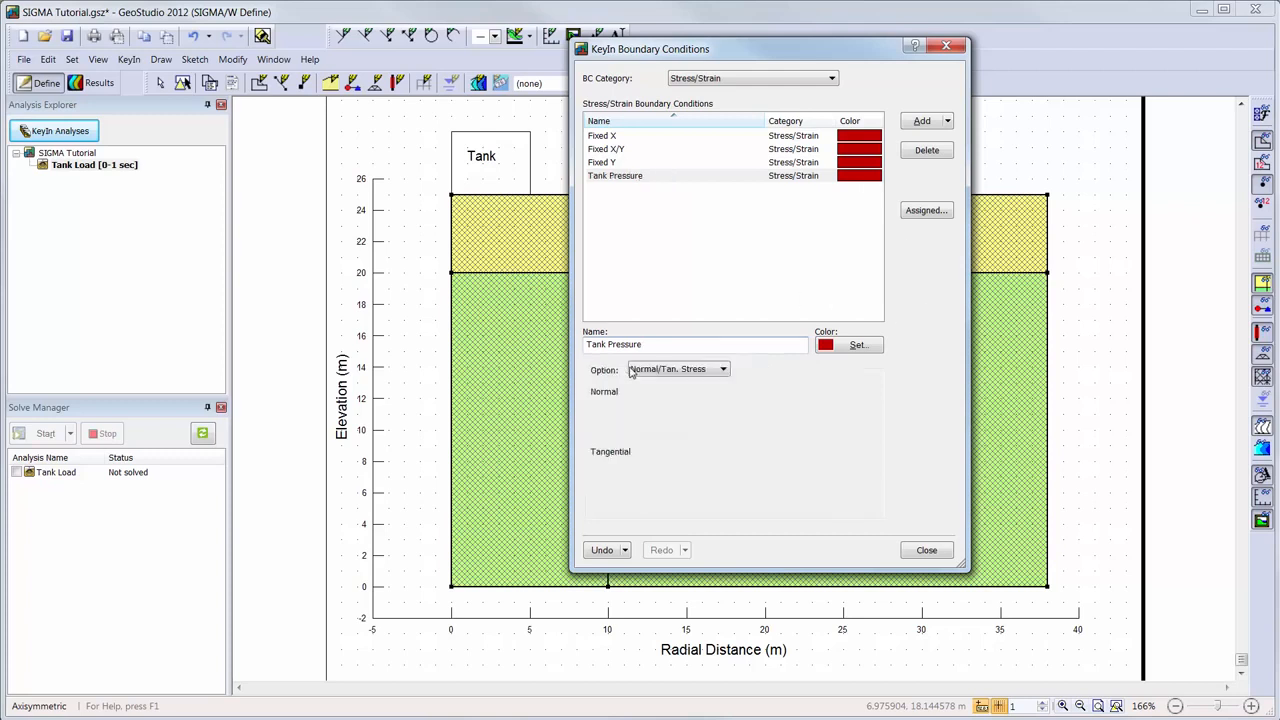
pyautogui.click(726, 389)
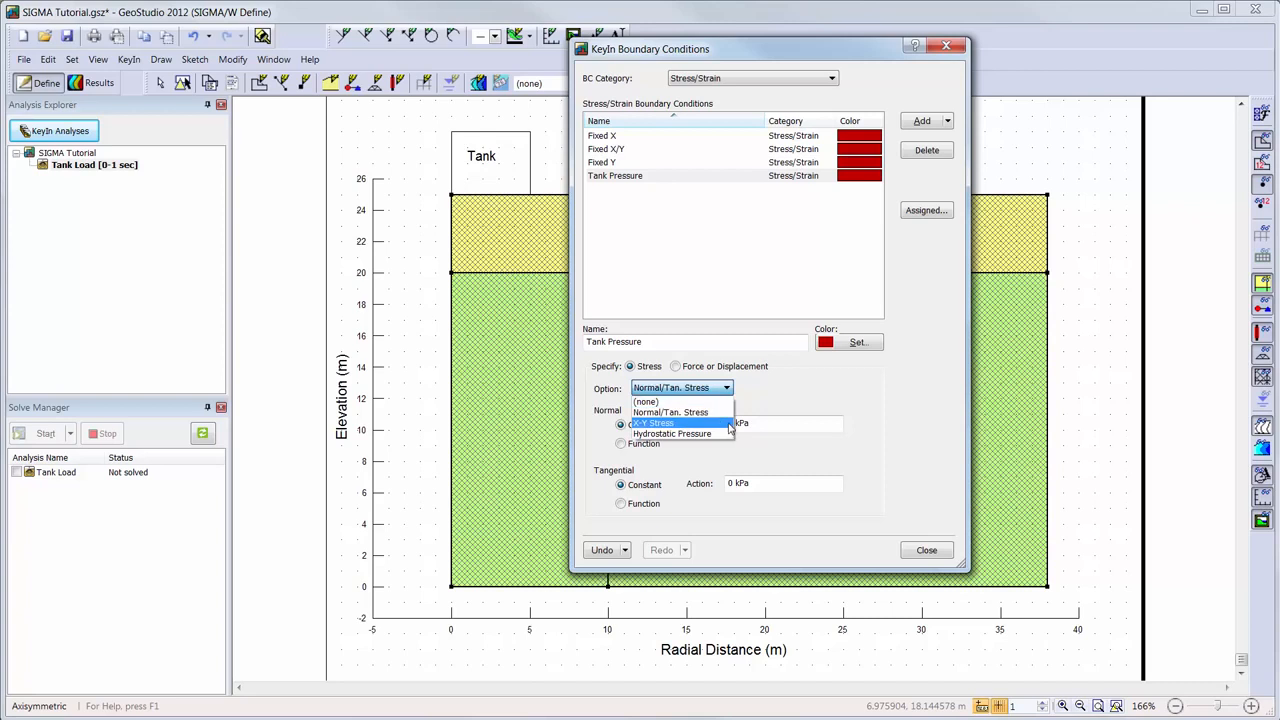
pyautogui.click(730, 424)
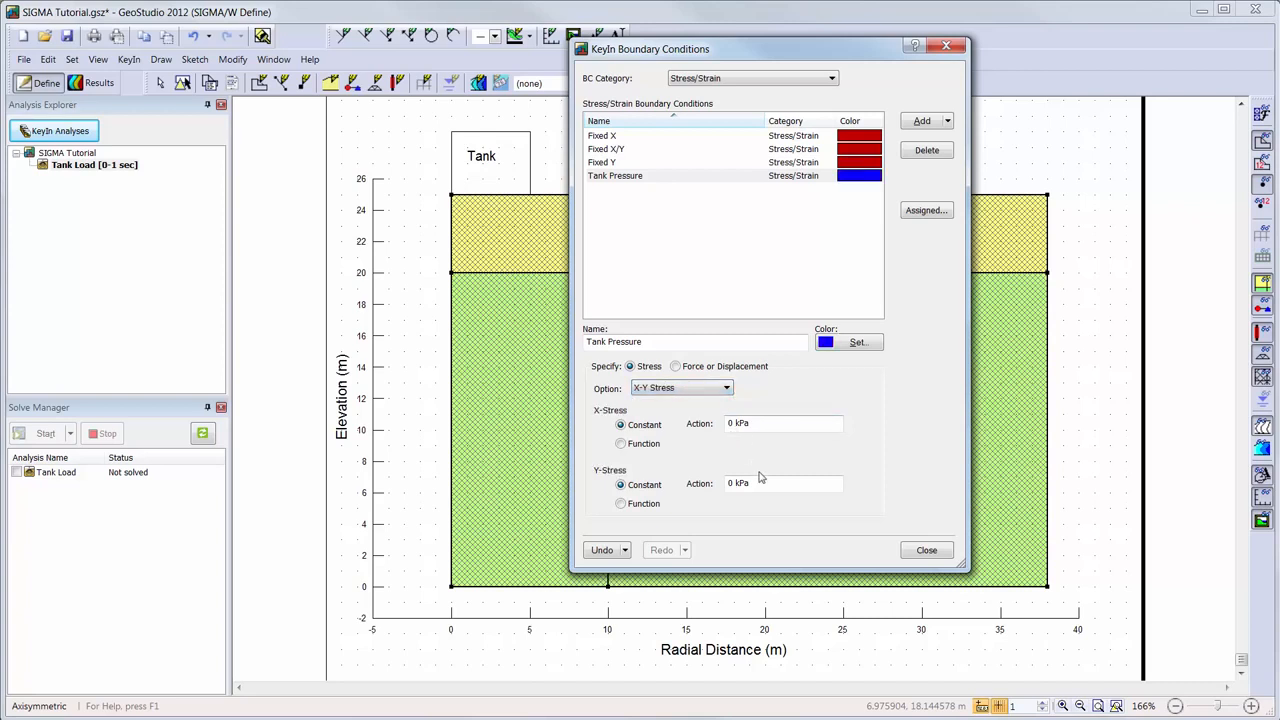
pyautogui.moveTo(770, 483); pyautogui.dragTo(716, 486)
pyautogui.write('-40')
pyautogui.press('Tab')
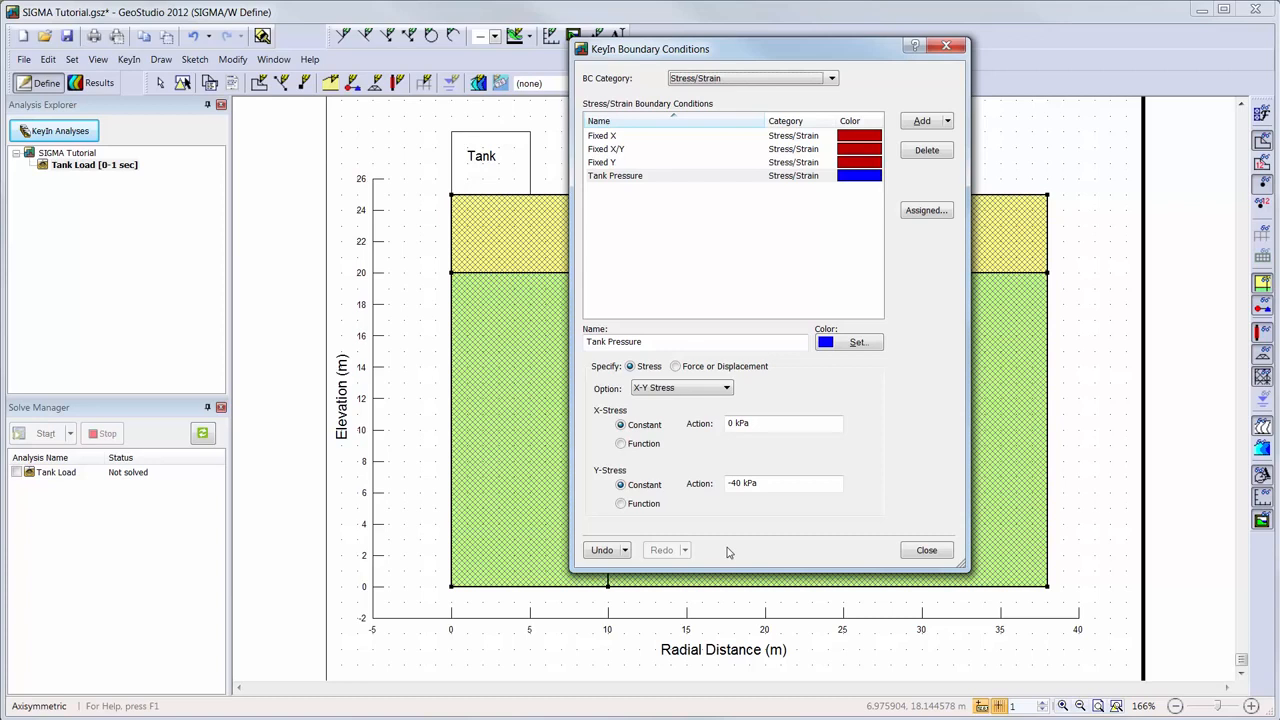
# Change the Tank Pressure colour to a lighter blue and finish defining boundary conditions
pyautogui.click(858, 348)
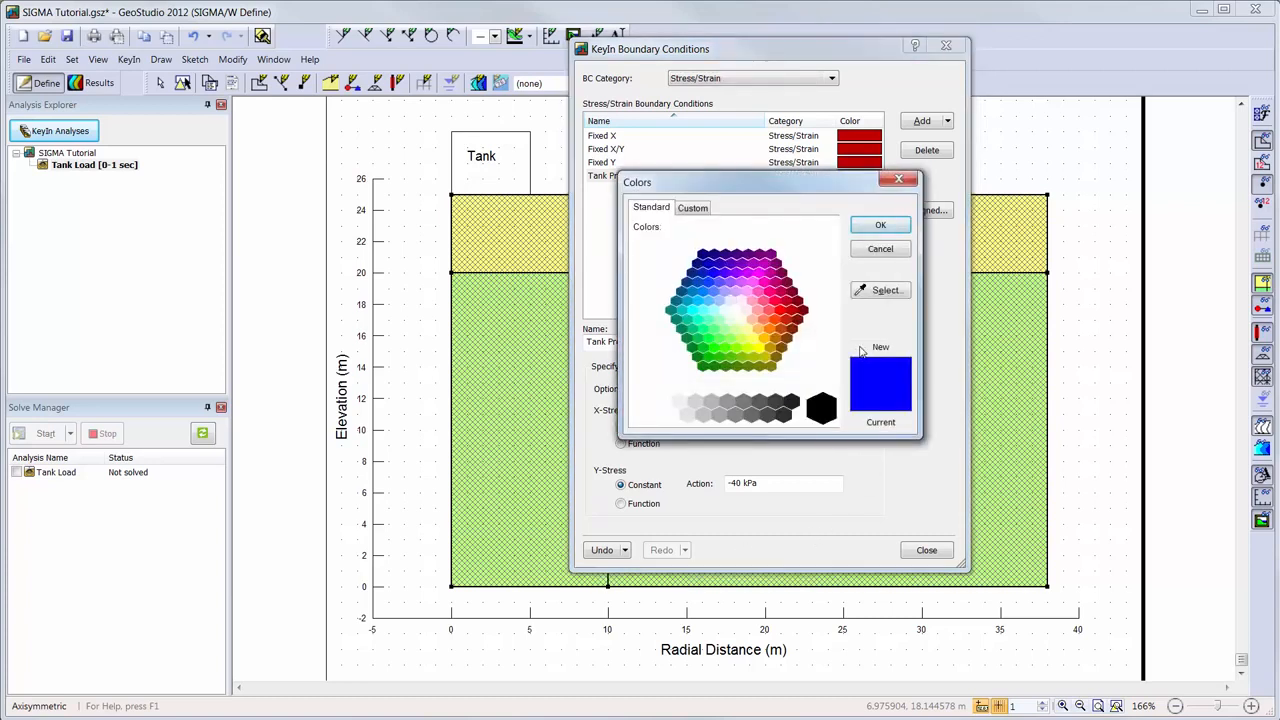
pyautogui.click(704, 293)
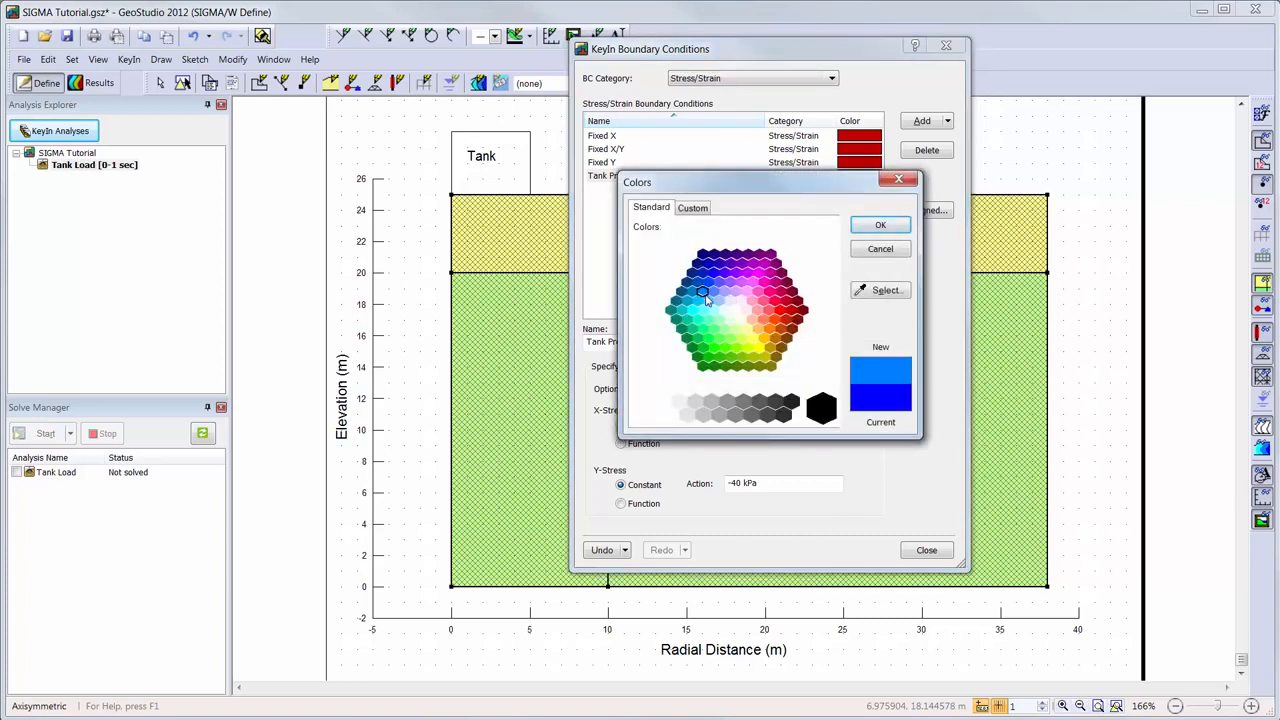
pyautogui.click(870, 227)
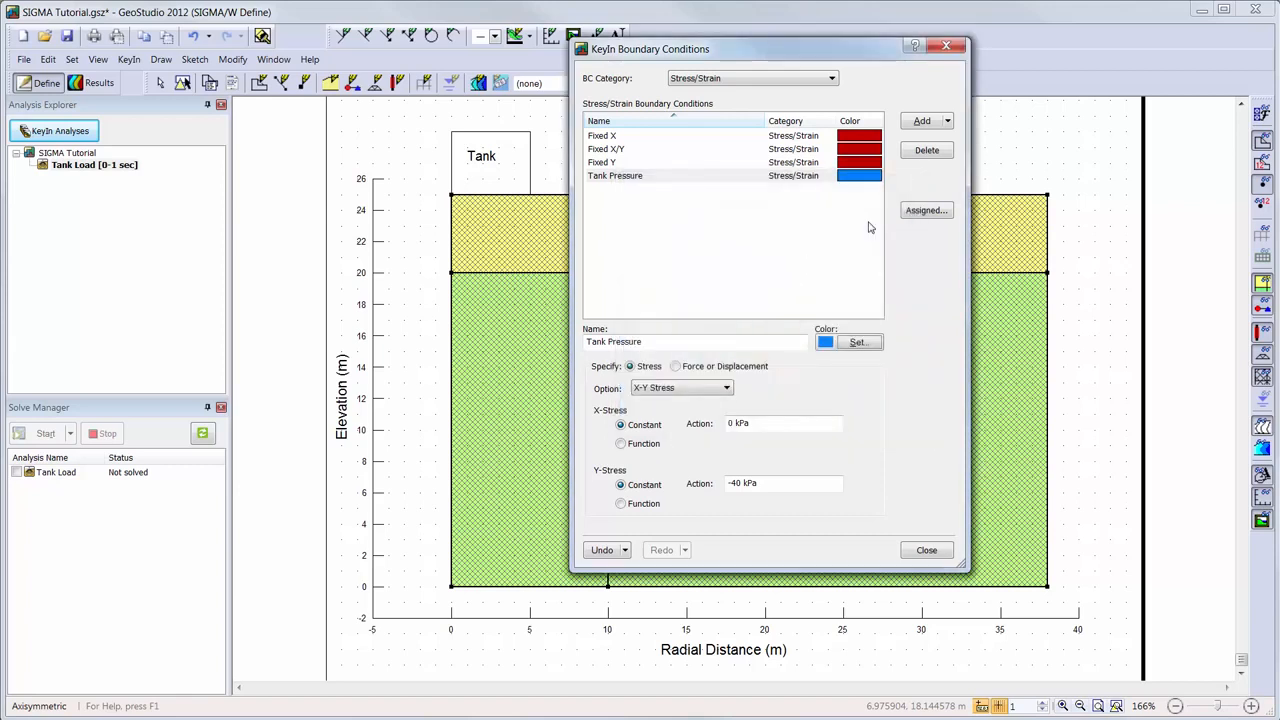
pyautogui.click(928, 551)
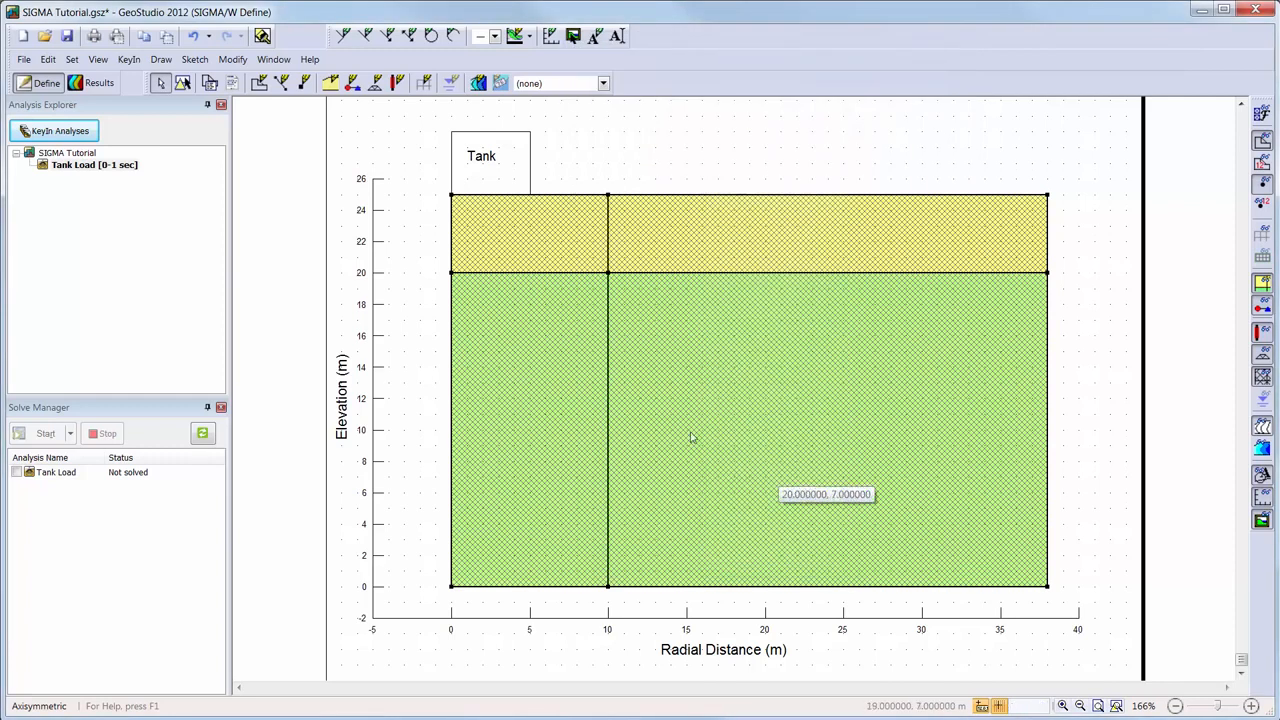
# Assign the Fixed X boundary condition to both region edges along the axis of symmetry at radial distance 0 m
pyautogui.click(352, 83)
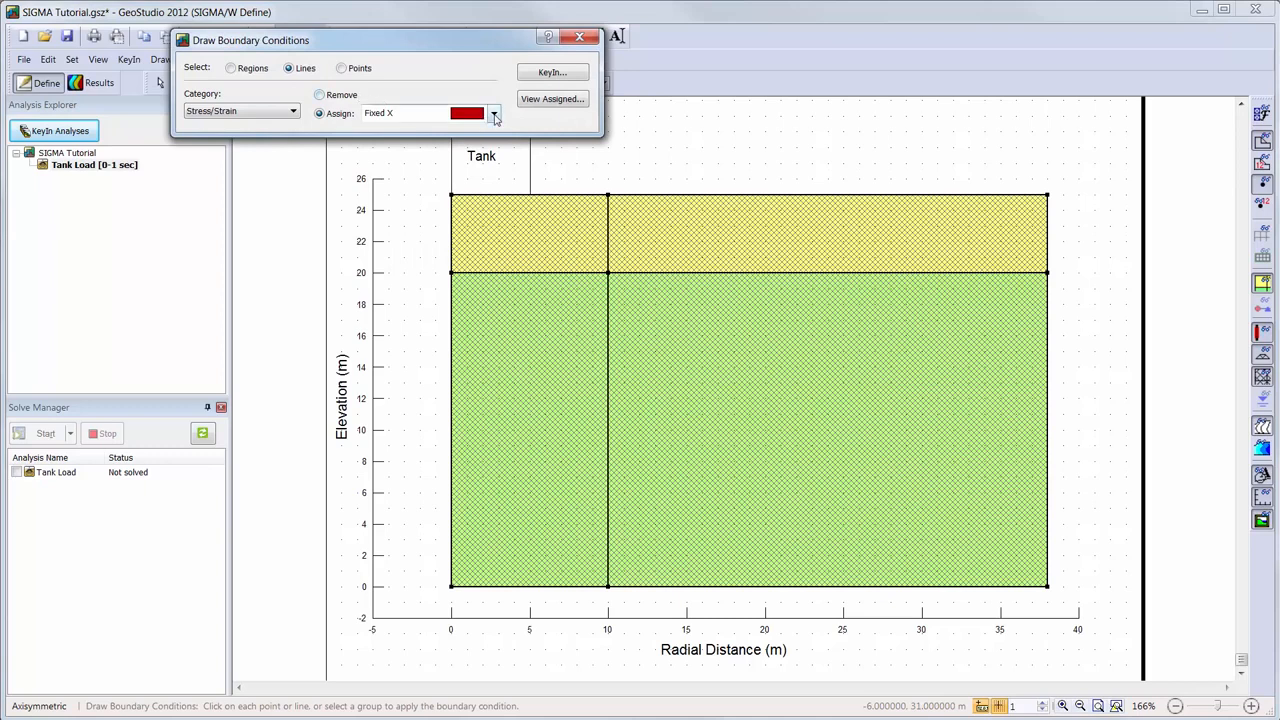
pyautogui.click(451, 257)
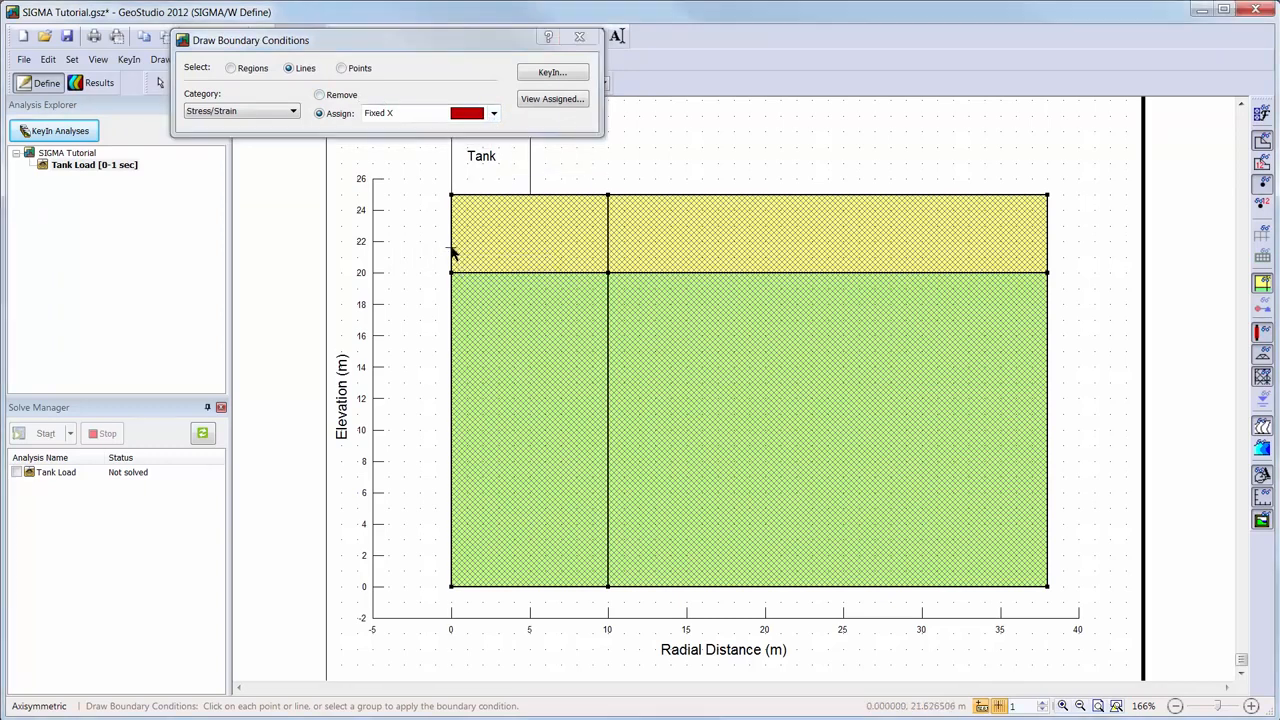
pyautogui.click(450, 325)
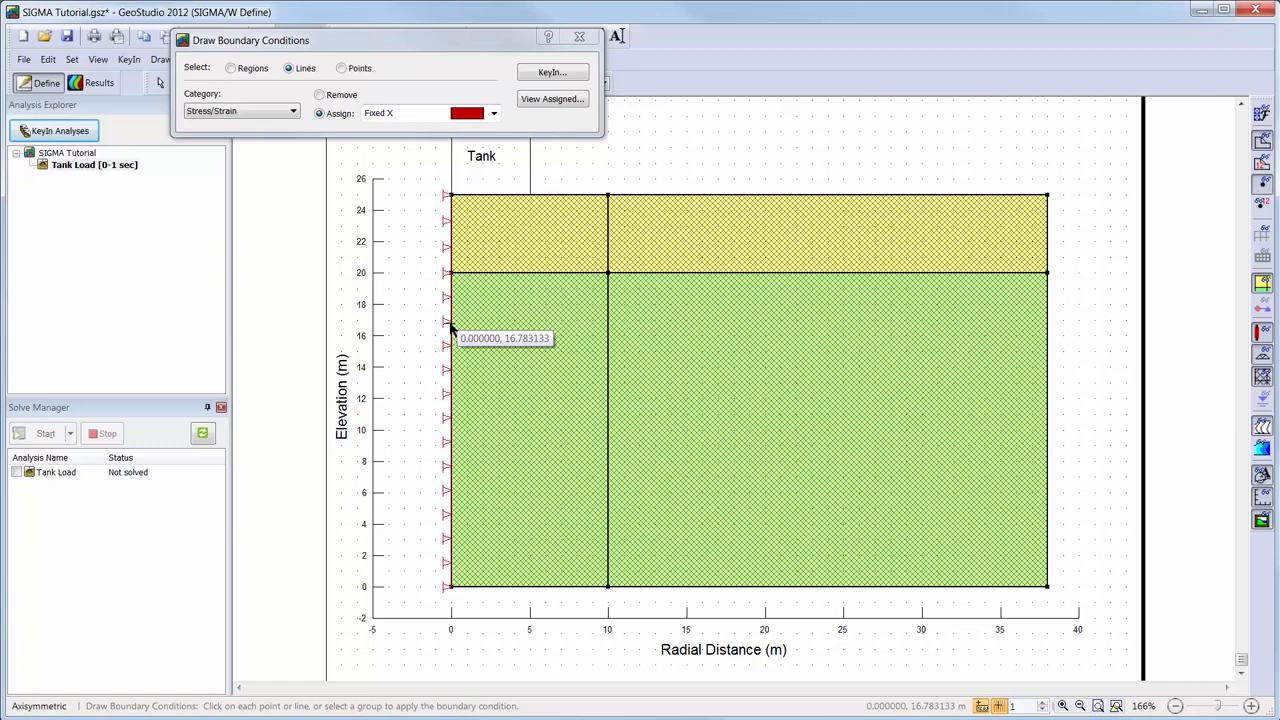
# Assign the Fixed X/Y boundary condition to both base edges at elevation 0 m and both outer edges at radial distance 38 m
pyautogui.click(493, 114)
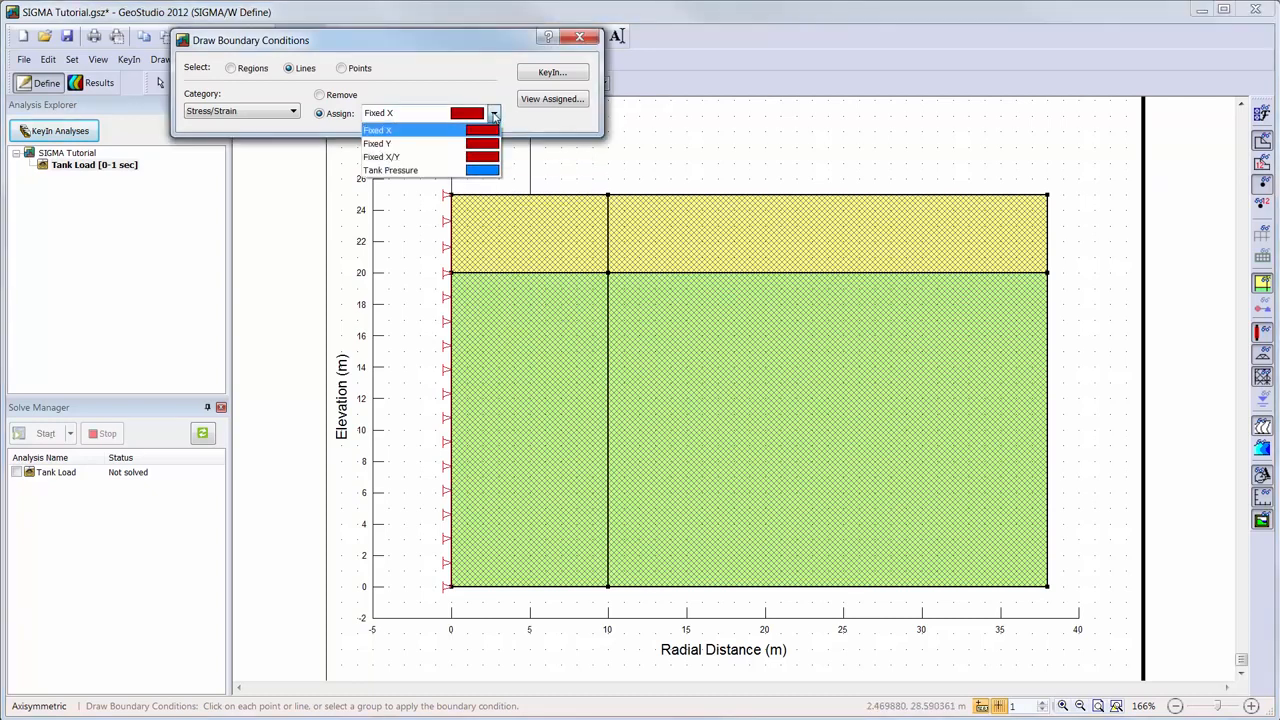
pyautogui.click(490, 157)
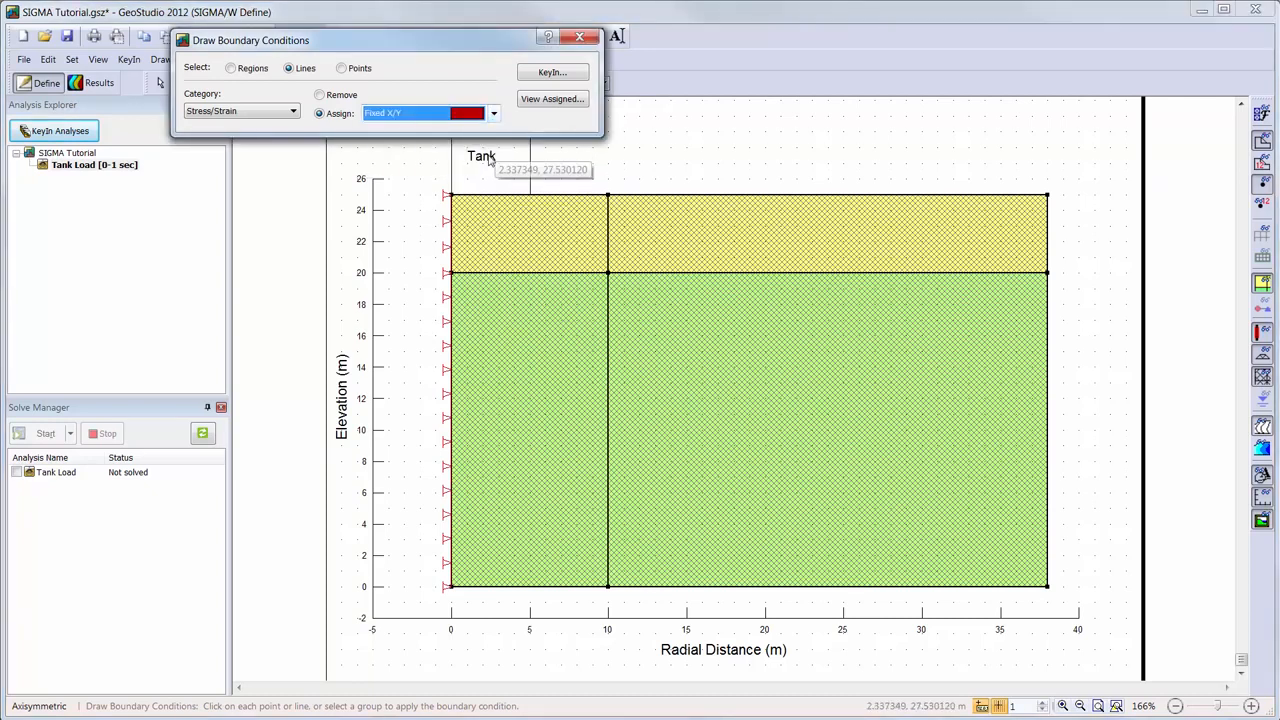
pyautogui.click(562, 588)
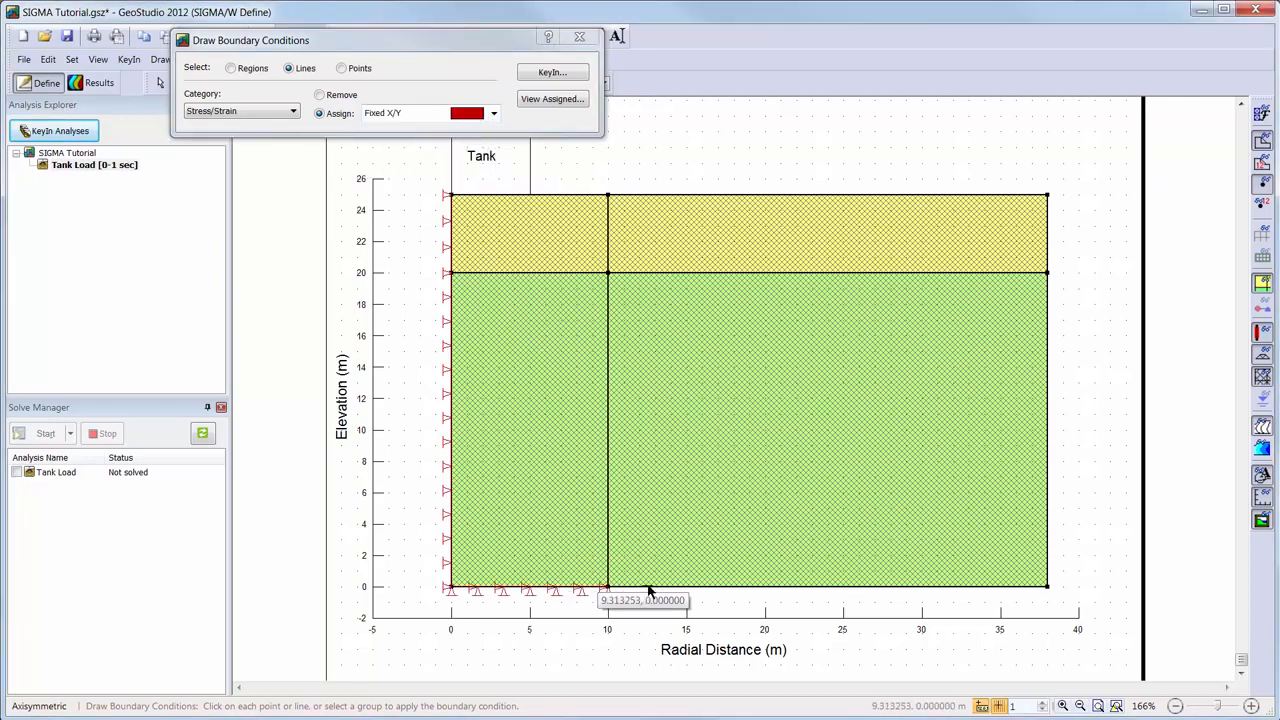
pyautogui.click(686, 589)
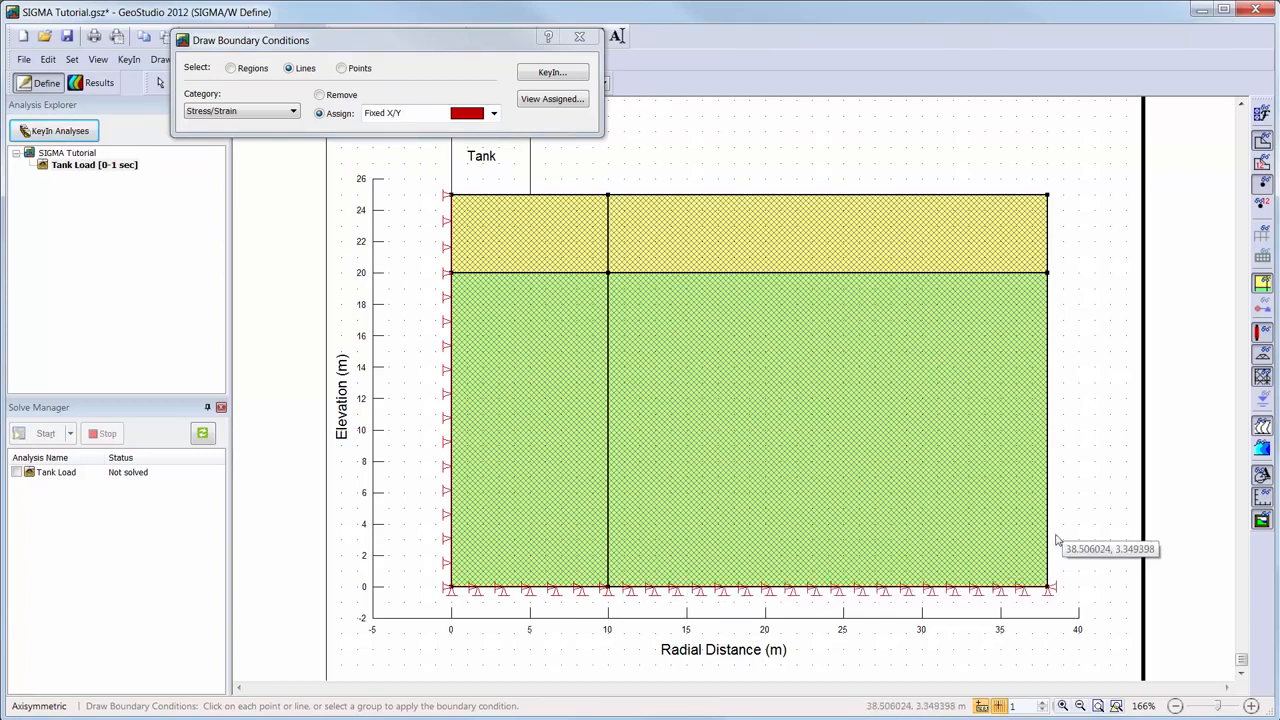
pyautogui.click(1048, 540)
pyautogui.click(1048, 250)
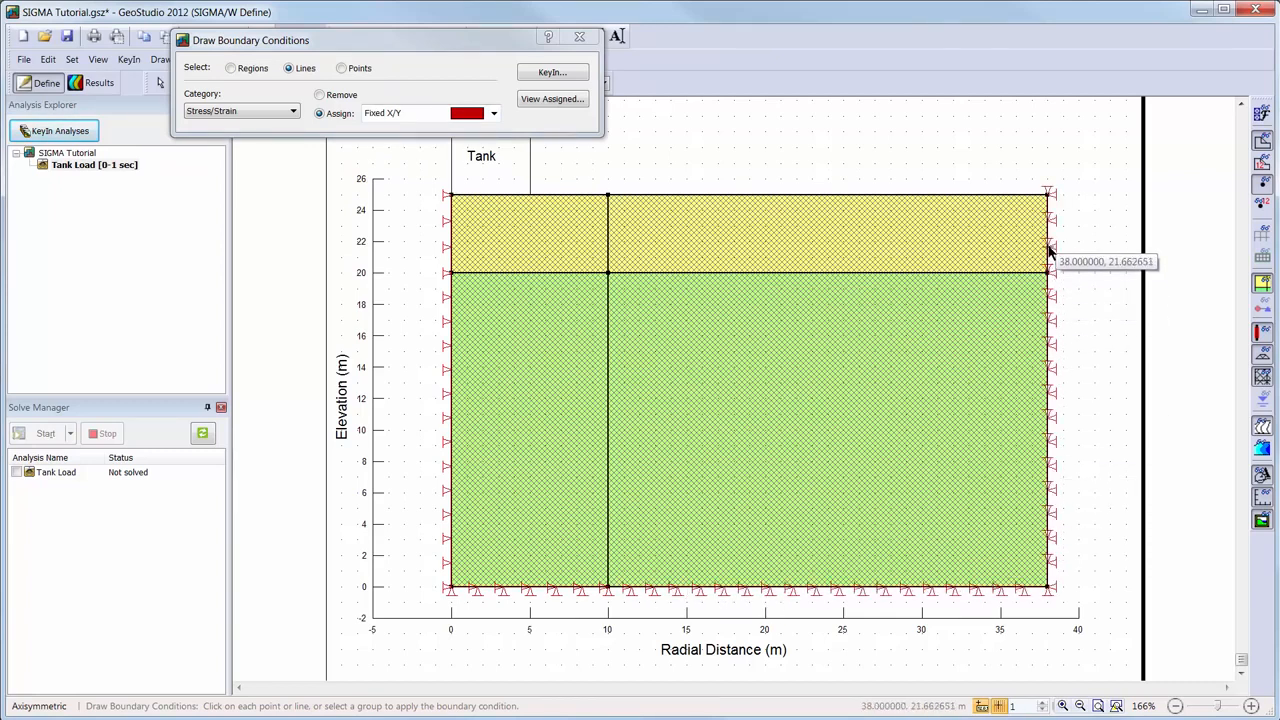
pyautogui.click(493, 113)
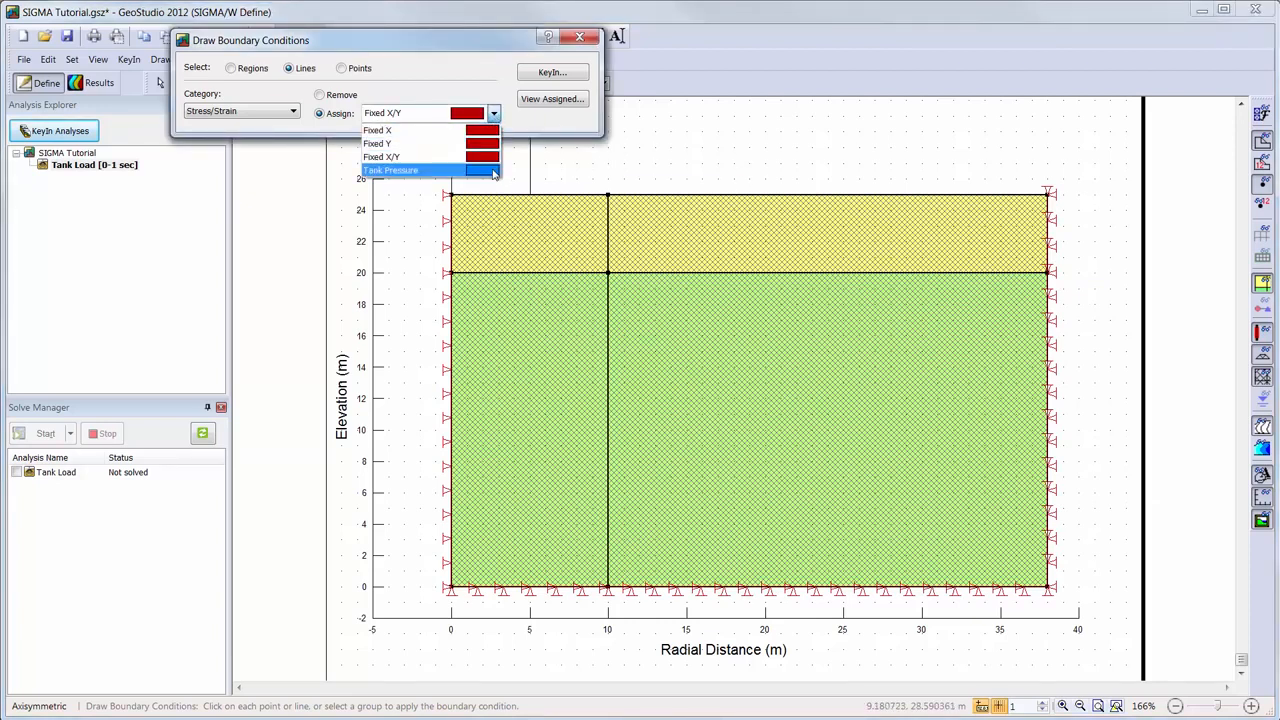
pyautogui.click(492, 170)
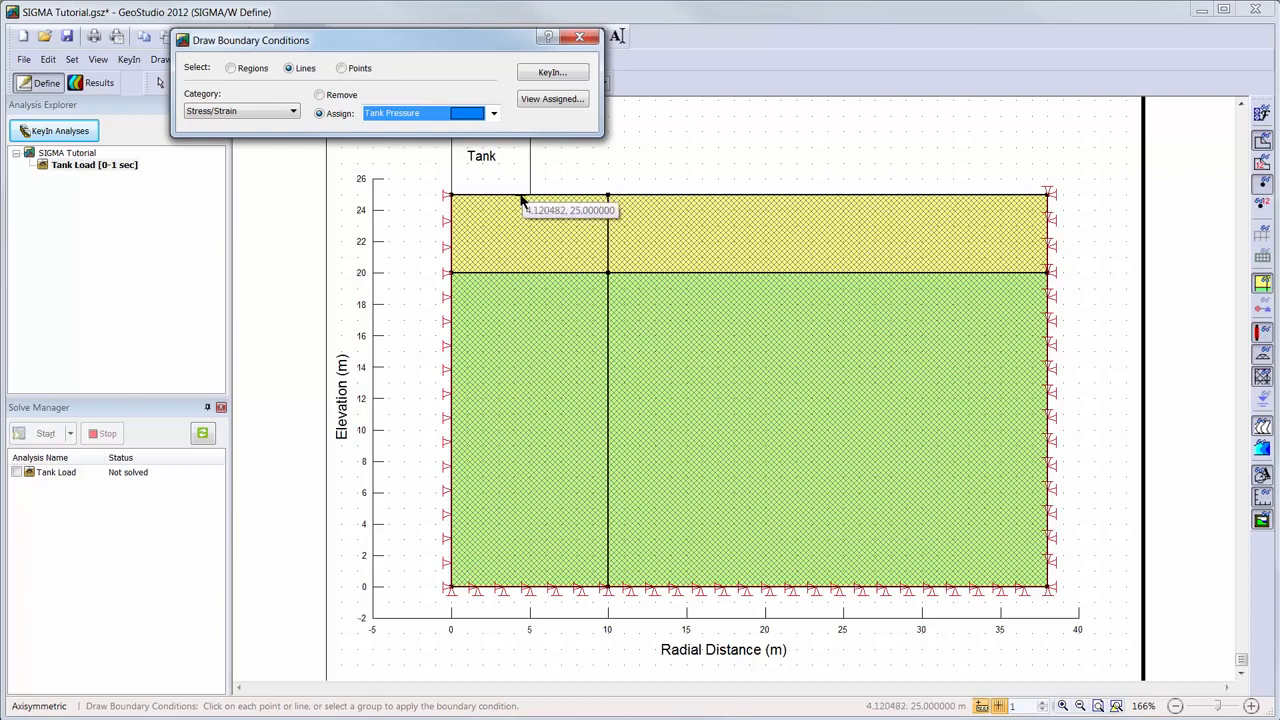
pyautogui.click(584, 42)
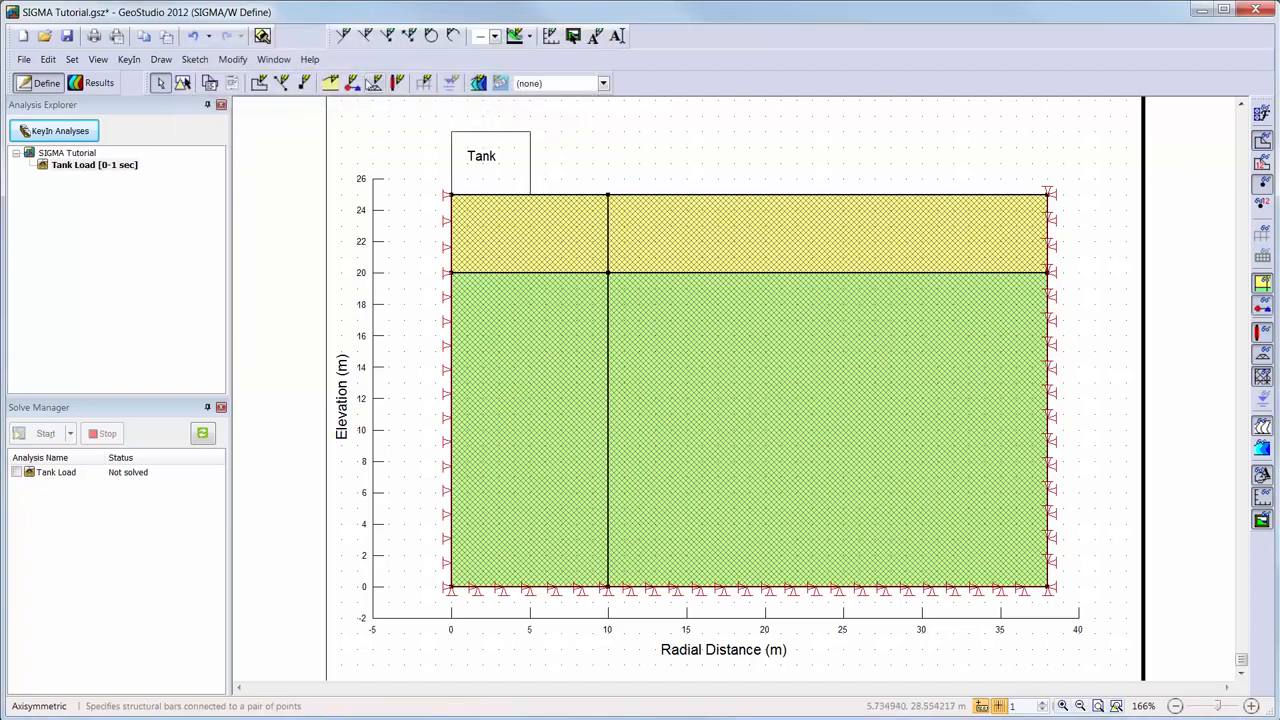
# Add a point on the ground surface at the tank's outer edge, at X 5 m and Y 25 m
pyautogui.click(305, 84)
pyautogui.moveTo(485, 142)
pyautogui.mouseDown()
pyautogui.moveTo(478, 193)
pyautogui.moveTo(285, 235)
pyautogui.mouseUp()
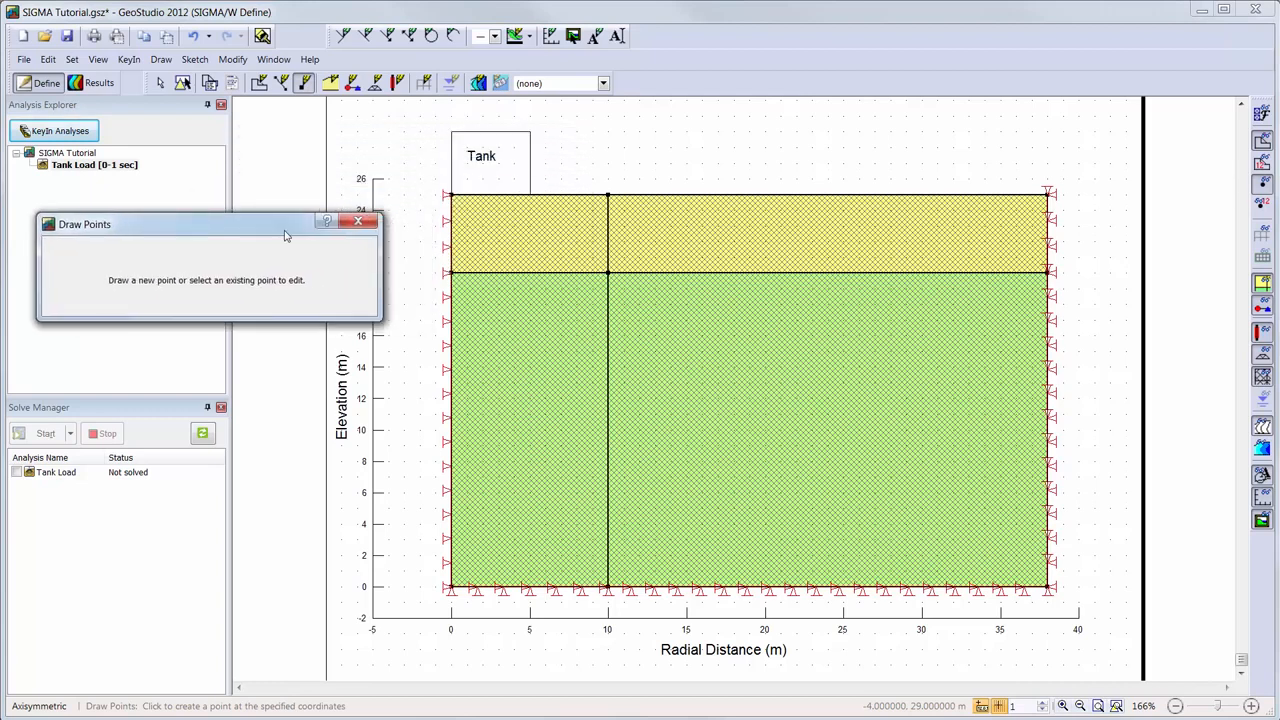
pyautogui.click(530, 196)
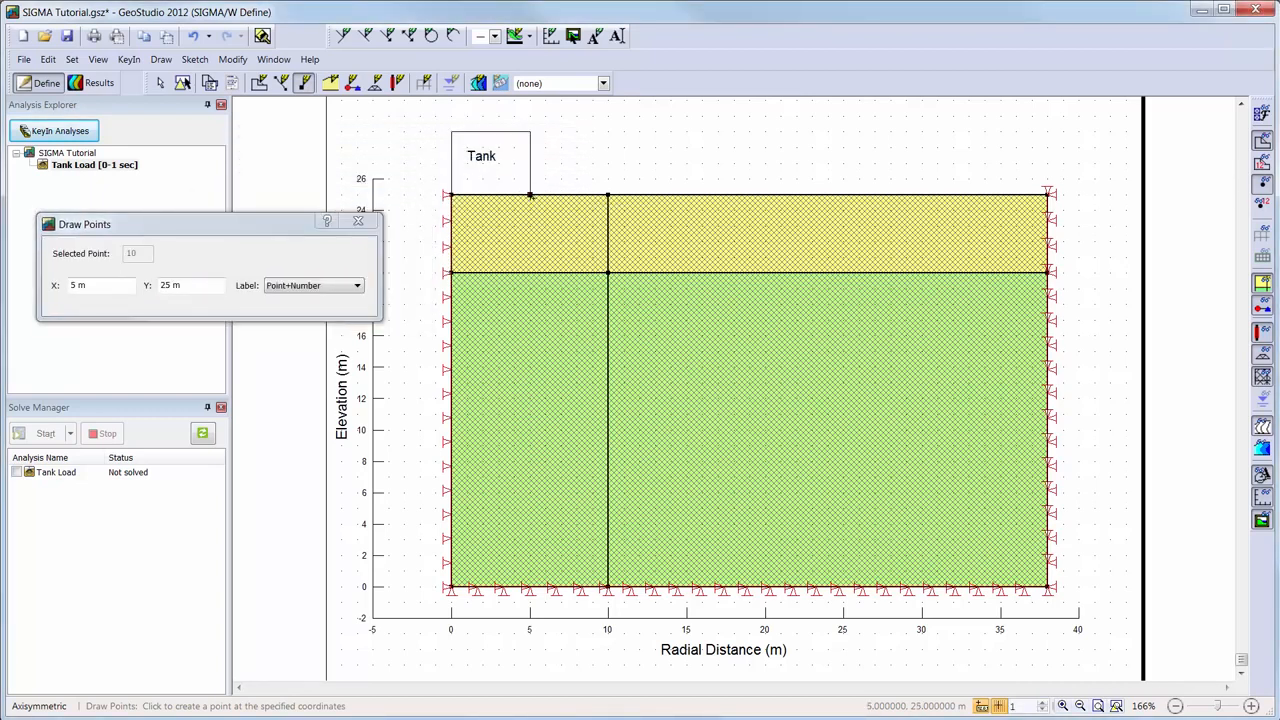
pyautogui.click(360, 222)
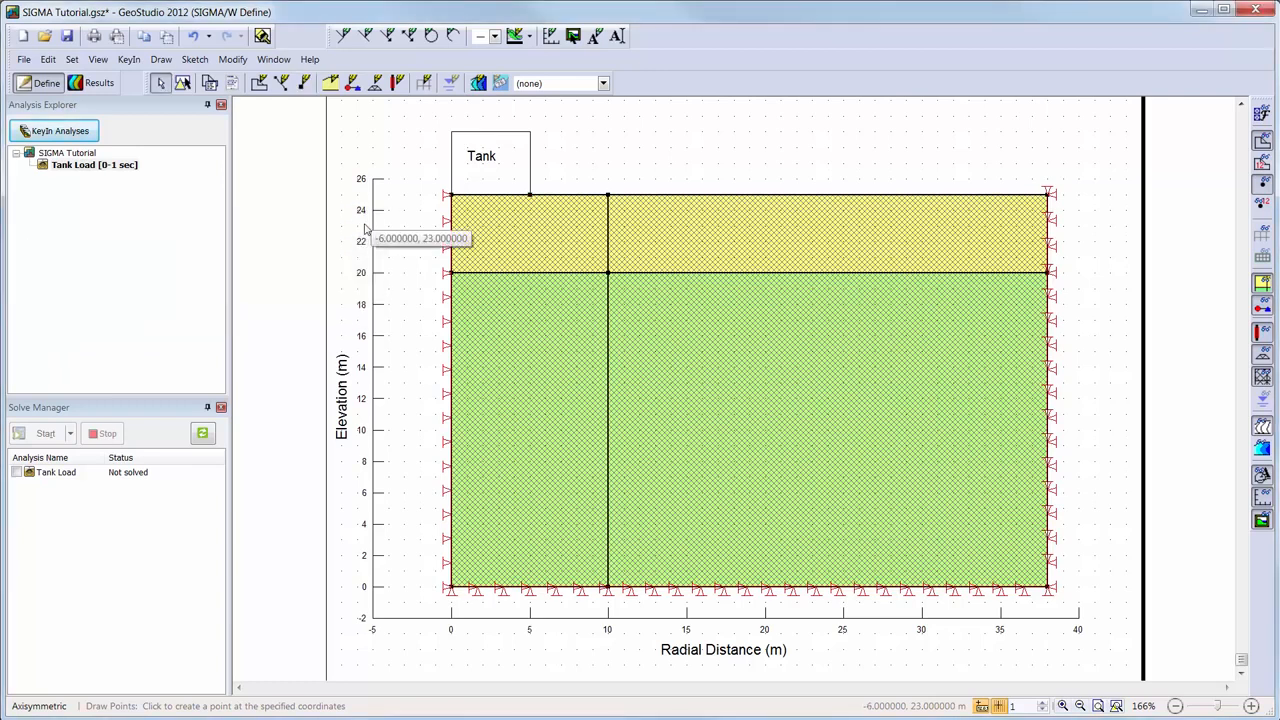
# Assign the Tank Pressure boundary condition to the ground surface line beneath the tank, from radial distance 0 to 5 m
pyautogui.click(352, 83)
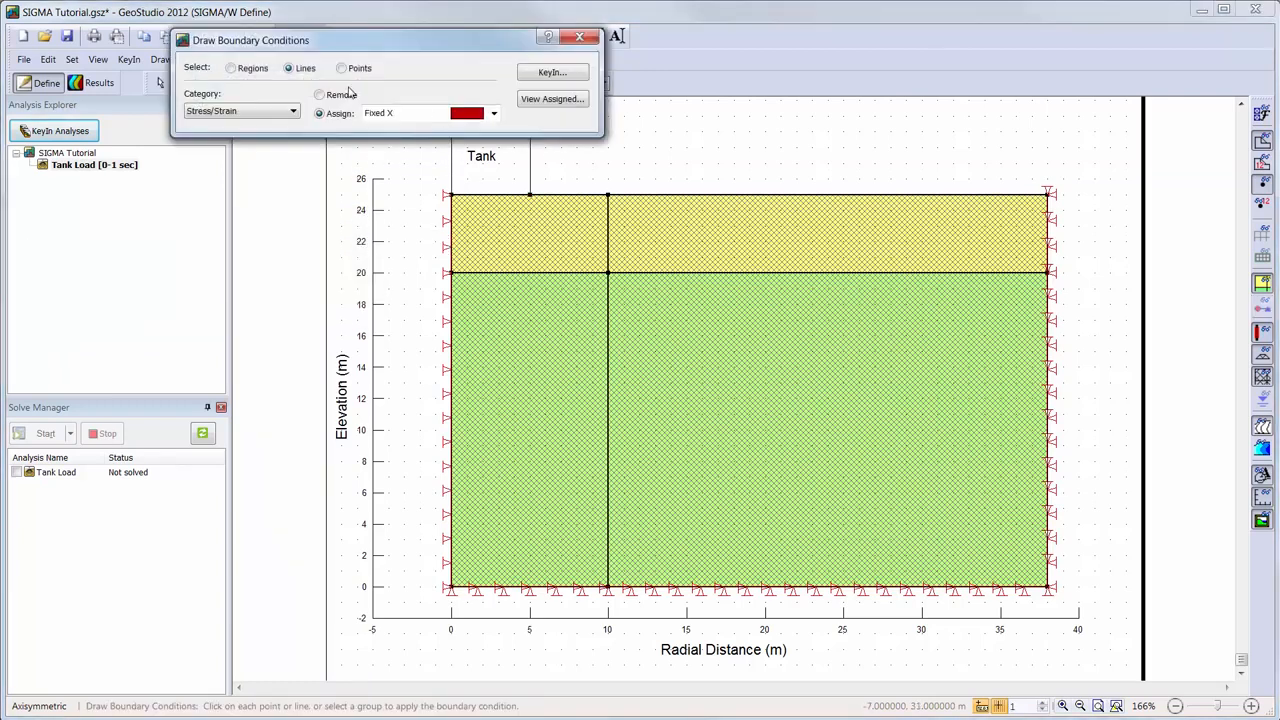
pyautogui.click(493, 114)
pyautogui.click(488, 170)
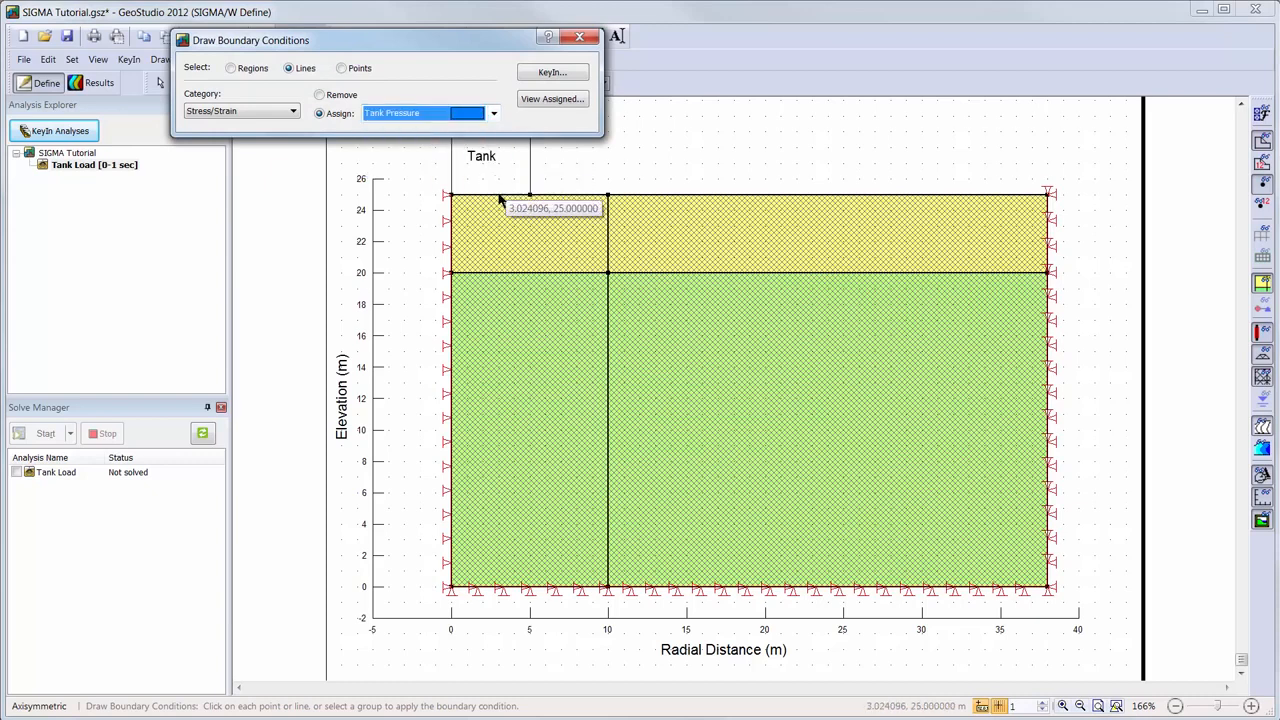
pyautogui.click(498, 197)
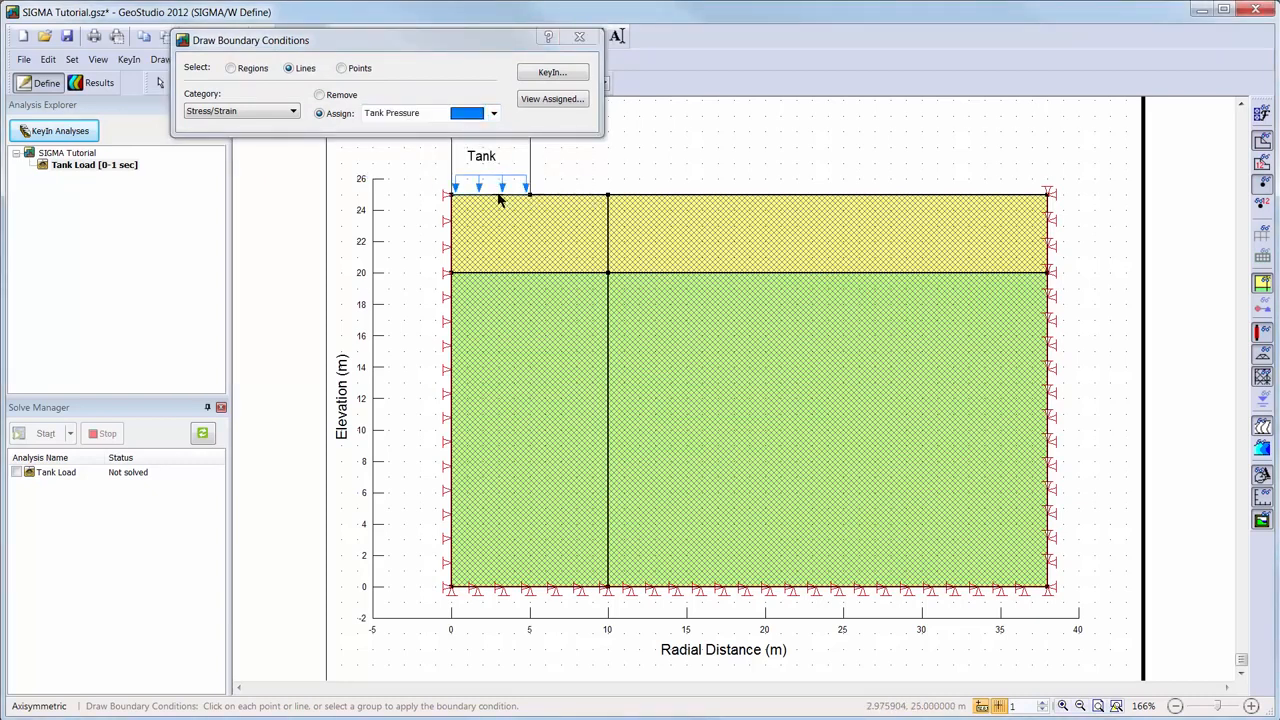
pyautogui.click(579, 39)
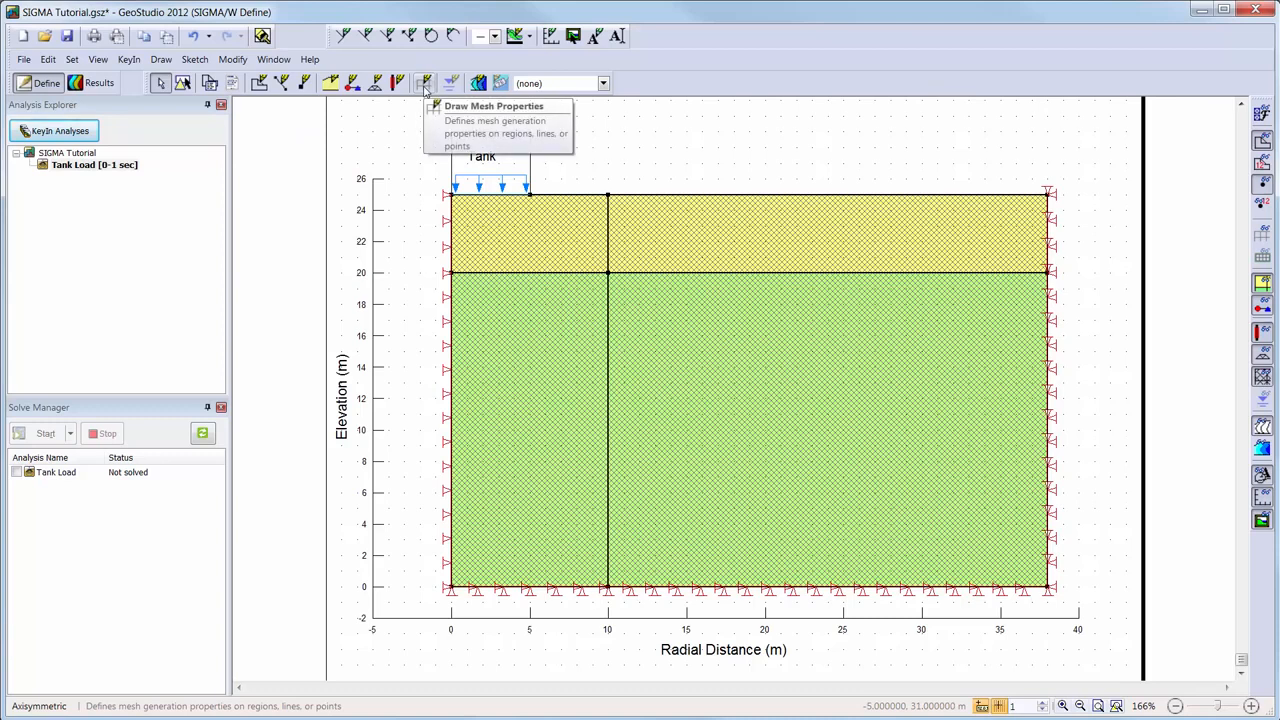
# Set the finite element mesh pattern of all four soil regions to Rectangular Grid of Quads
pyautogui.click(424, 86)
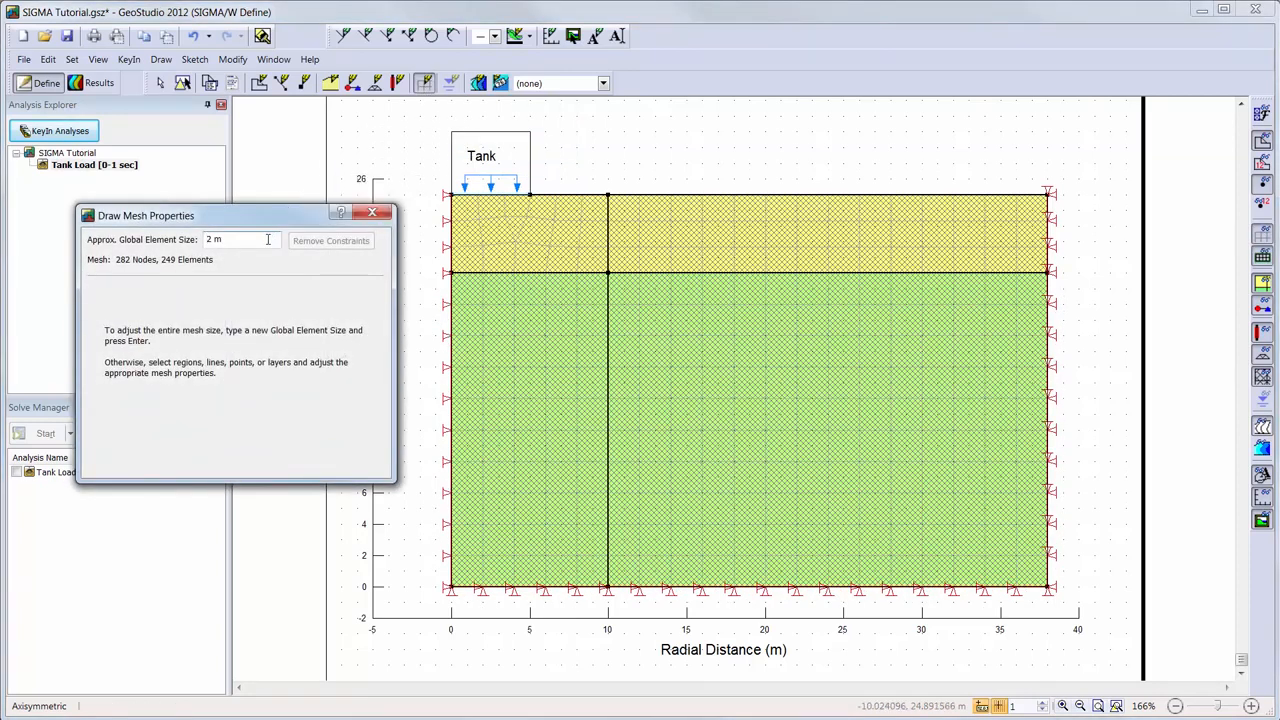
pyautogui.click(425, 153)
pyautogui.moveTo(754, 491); pyautogui.dragTo(1065, 652)
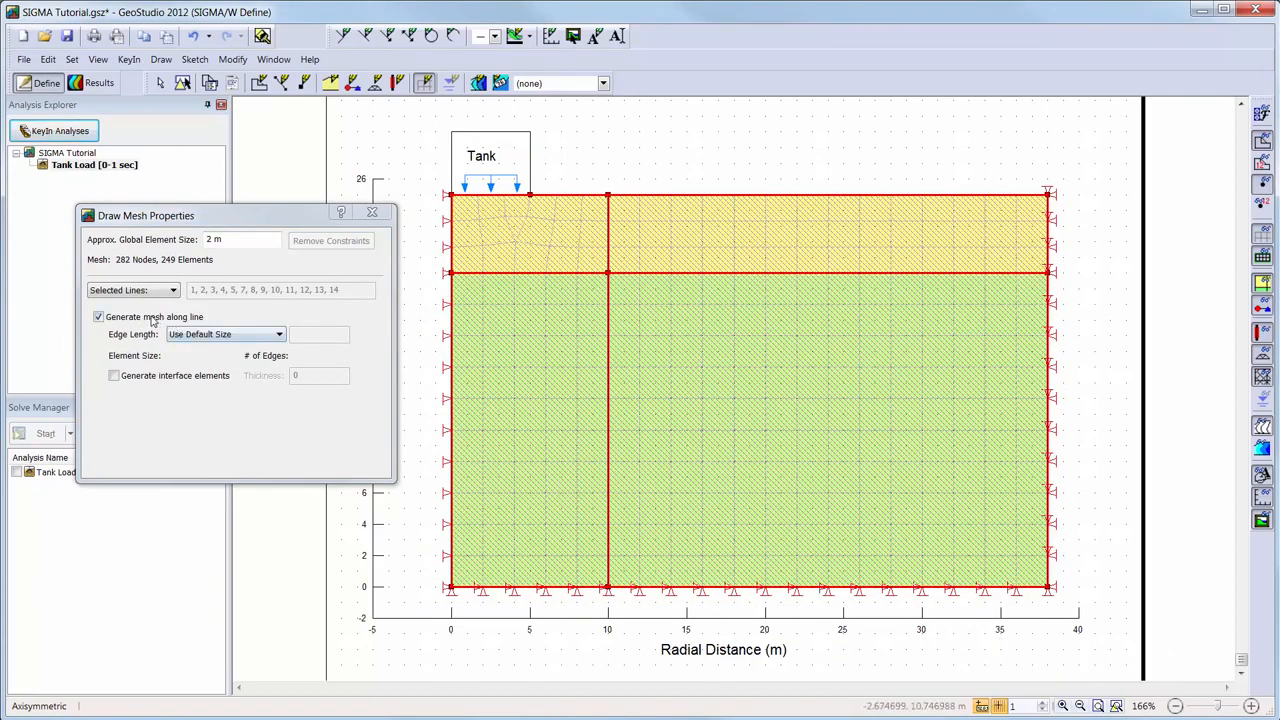
pyautogui.click(522, 246)
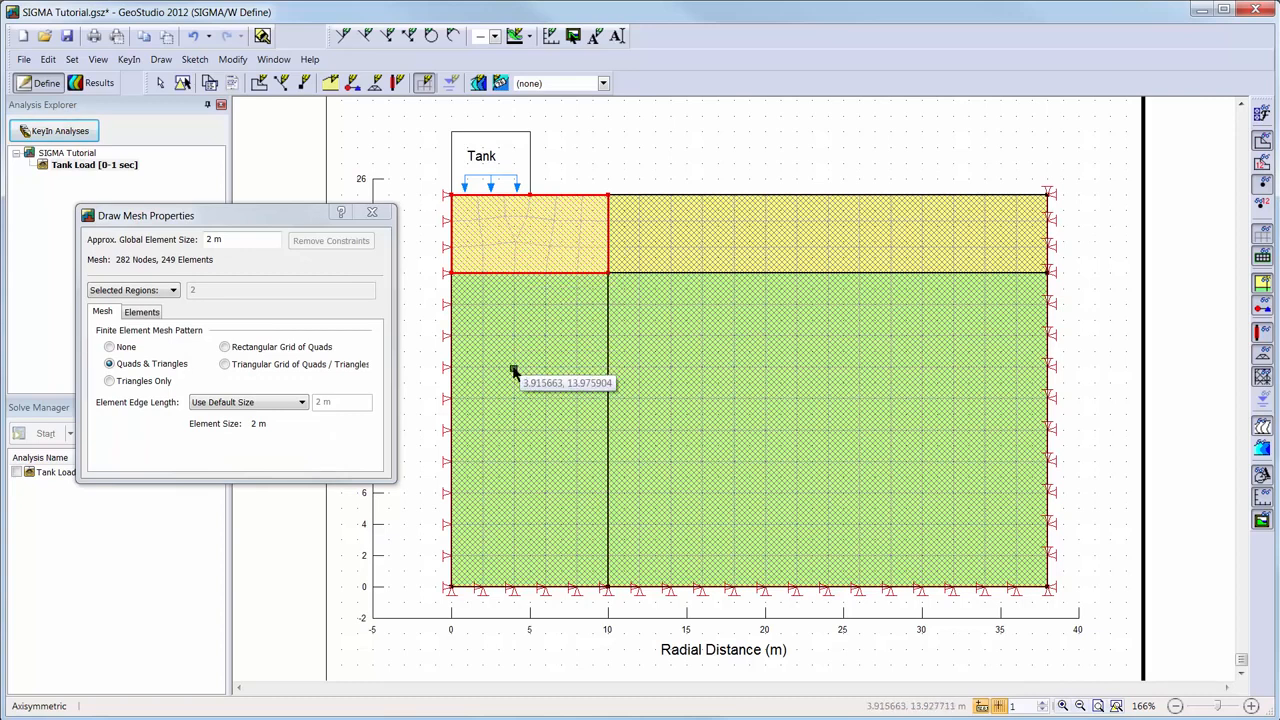
pyautogui.click(262, 348)
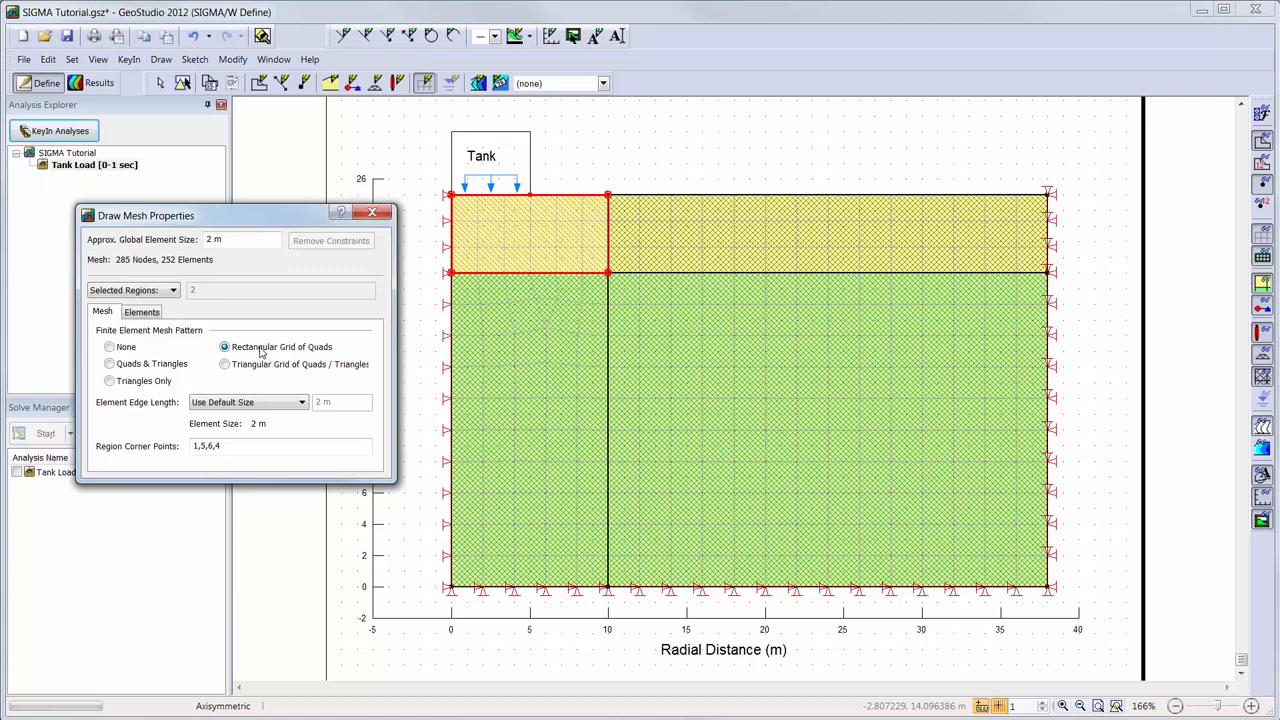
pyautogui.click(537, 380)
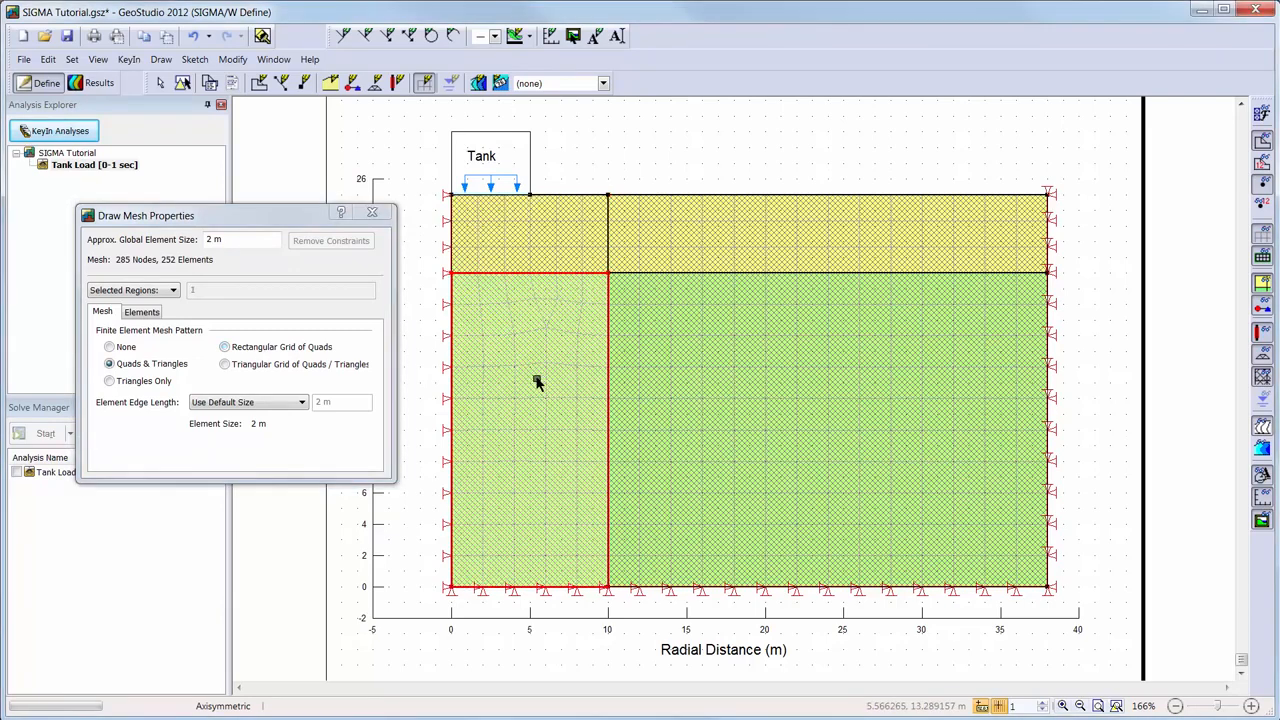
pyautogui.click(262, 348)
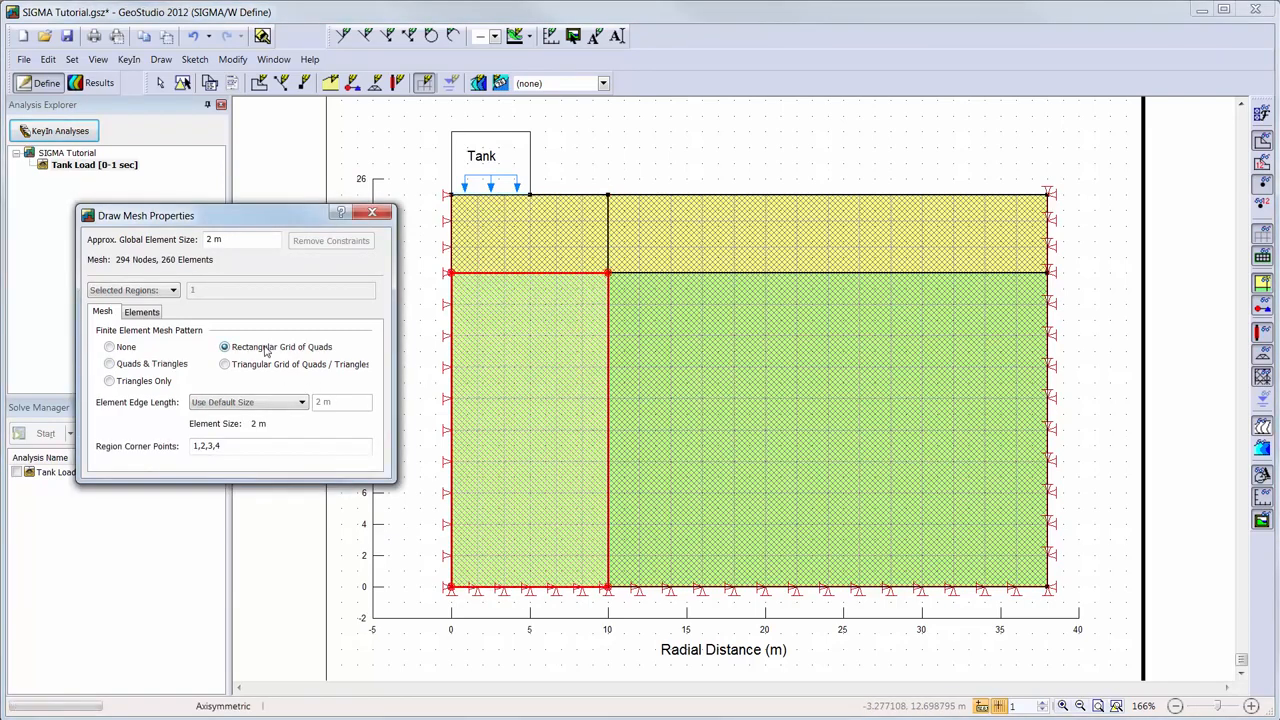
pyautogui.click(705, 244)
pyautogui.click(324, 349)
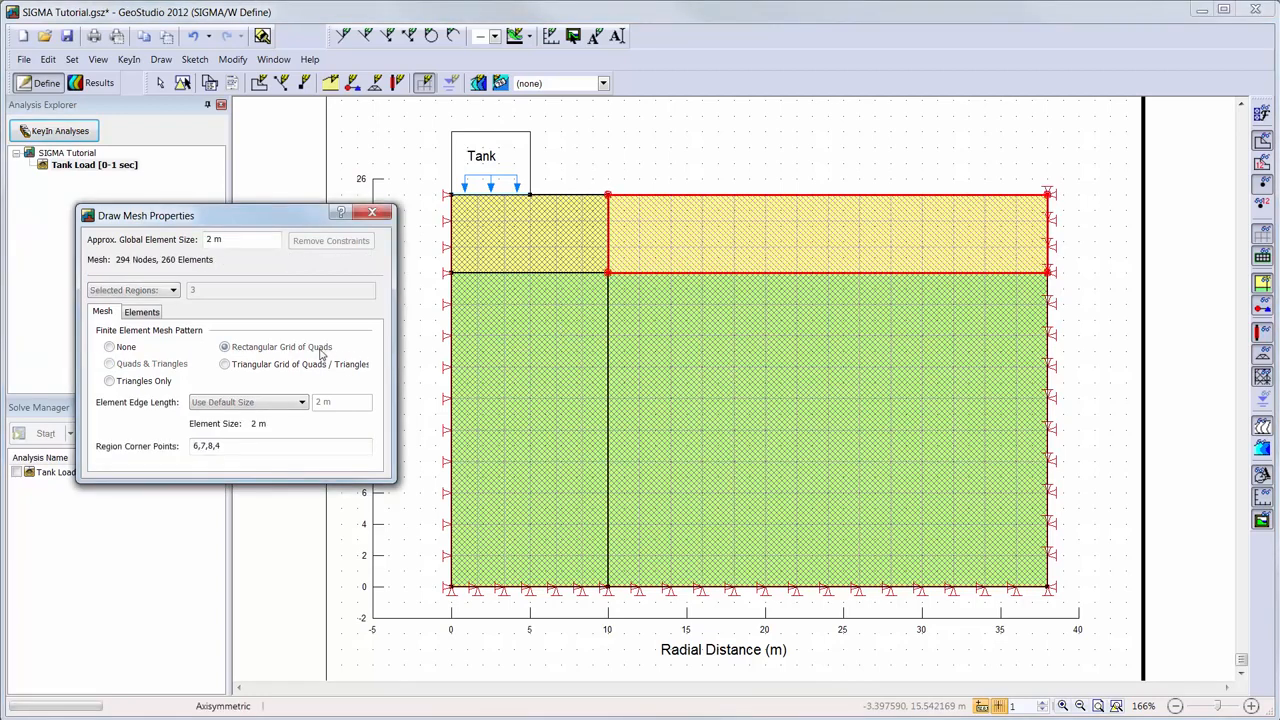
pyautogui.click(678, 398)
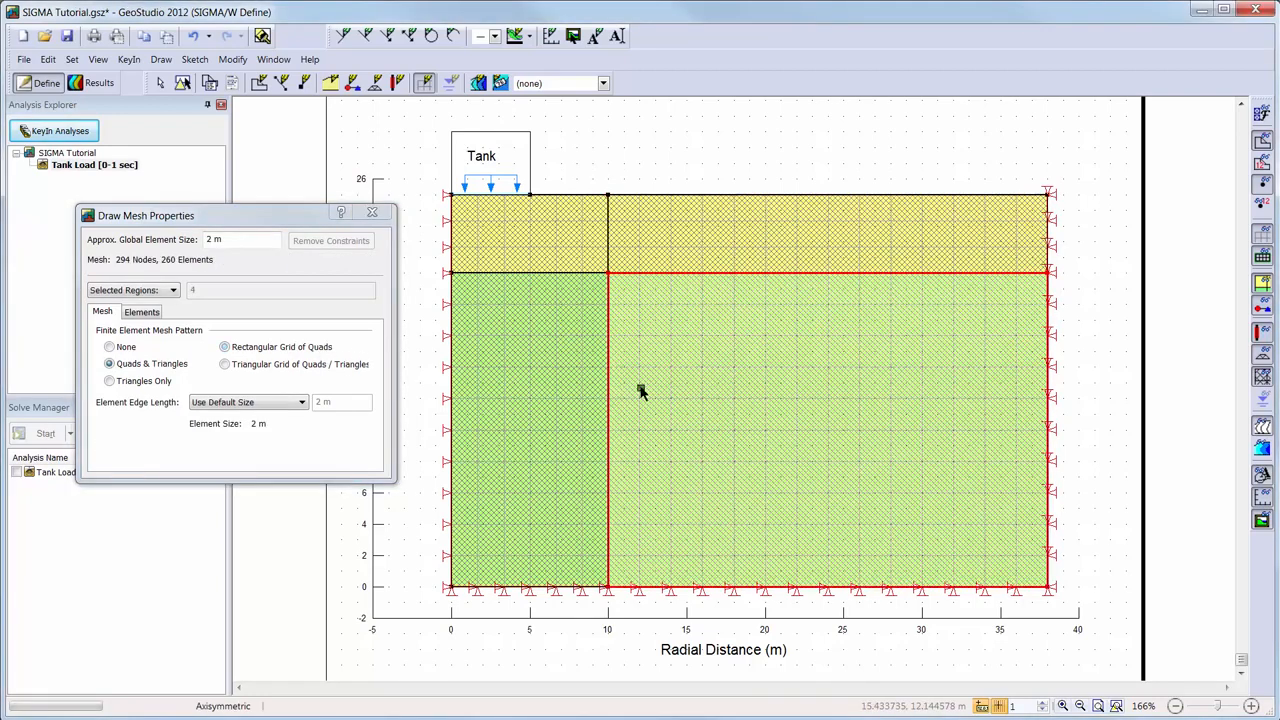
pyautogui.click(282, 348)
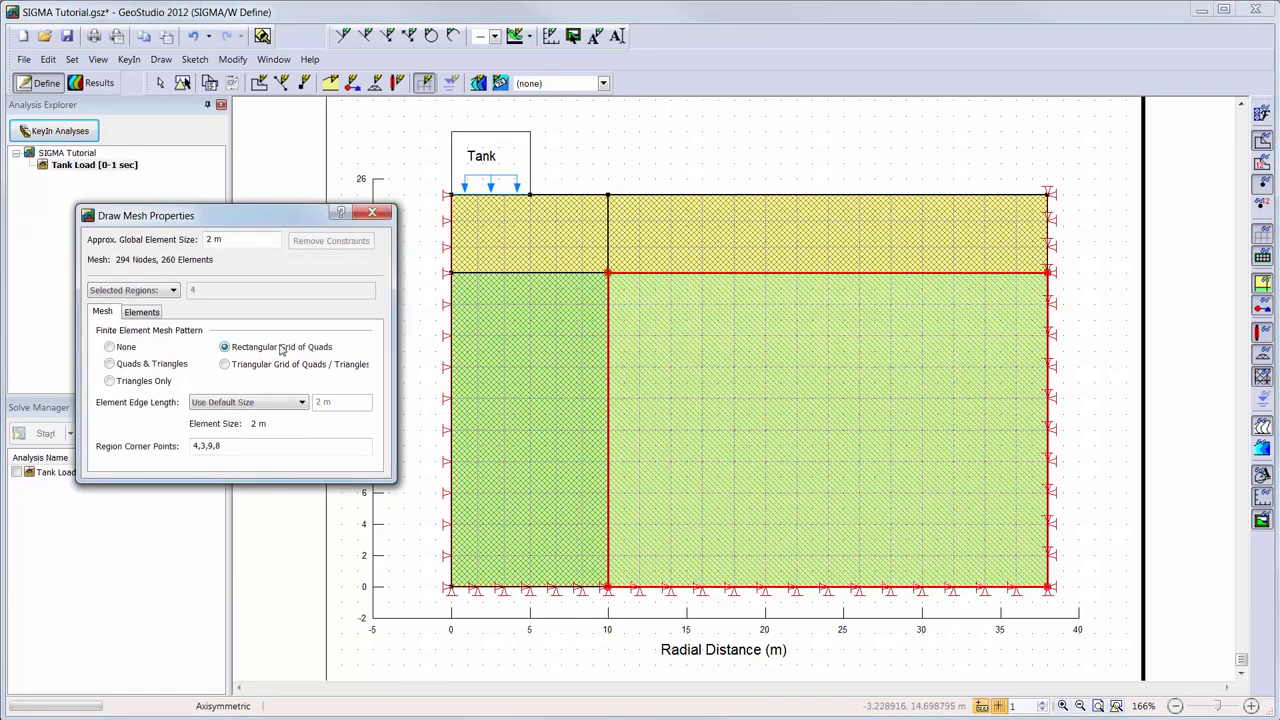
# Set the element edge length of both regions between radial distance 0 and 10 m to a ratio of 0.5 of the default size
pyautogui.click(508, 246)
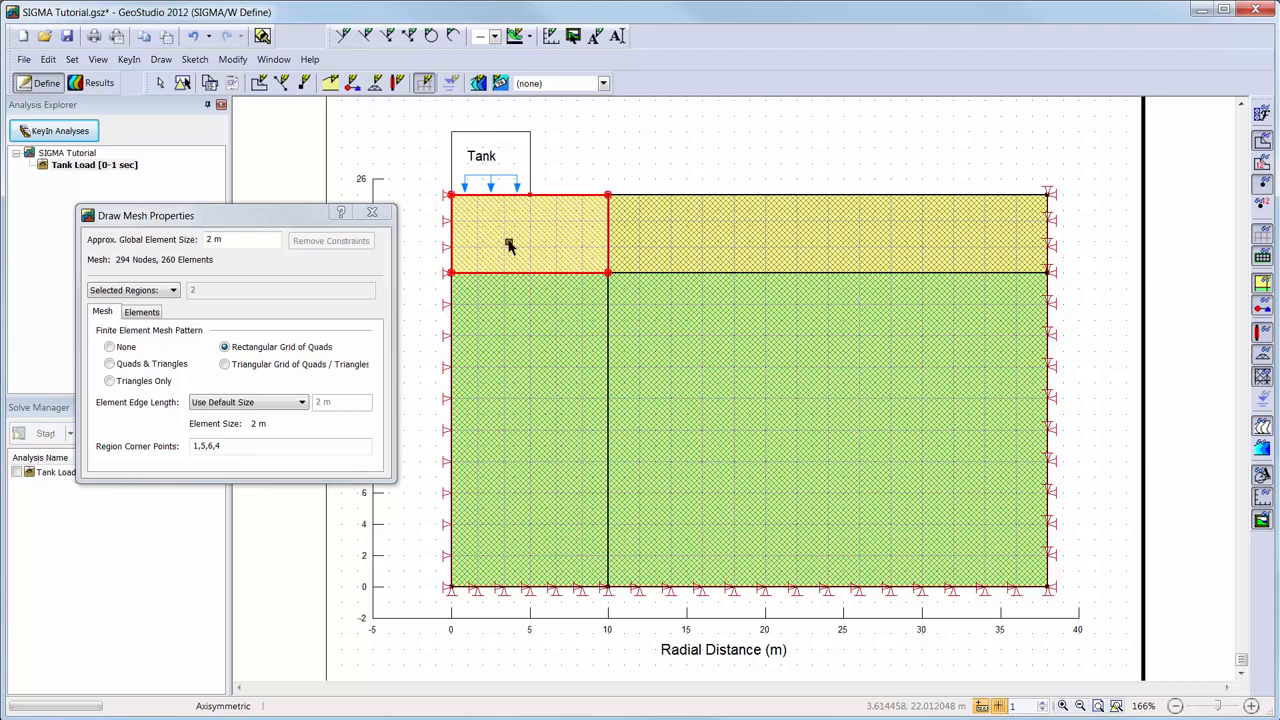
pyautogui.click(275, 404)
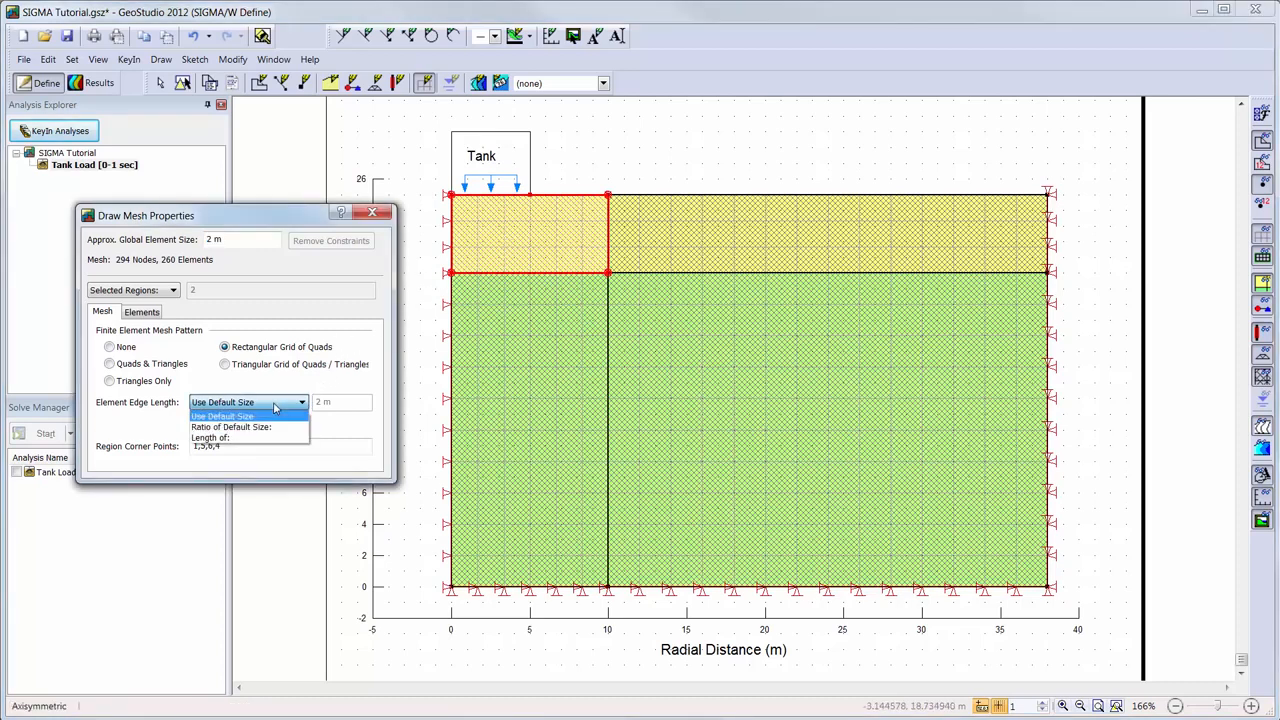
pyautogui.click(278, 428)
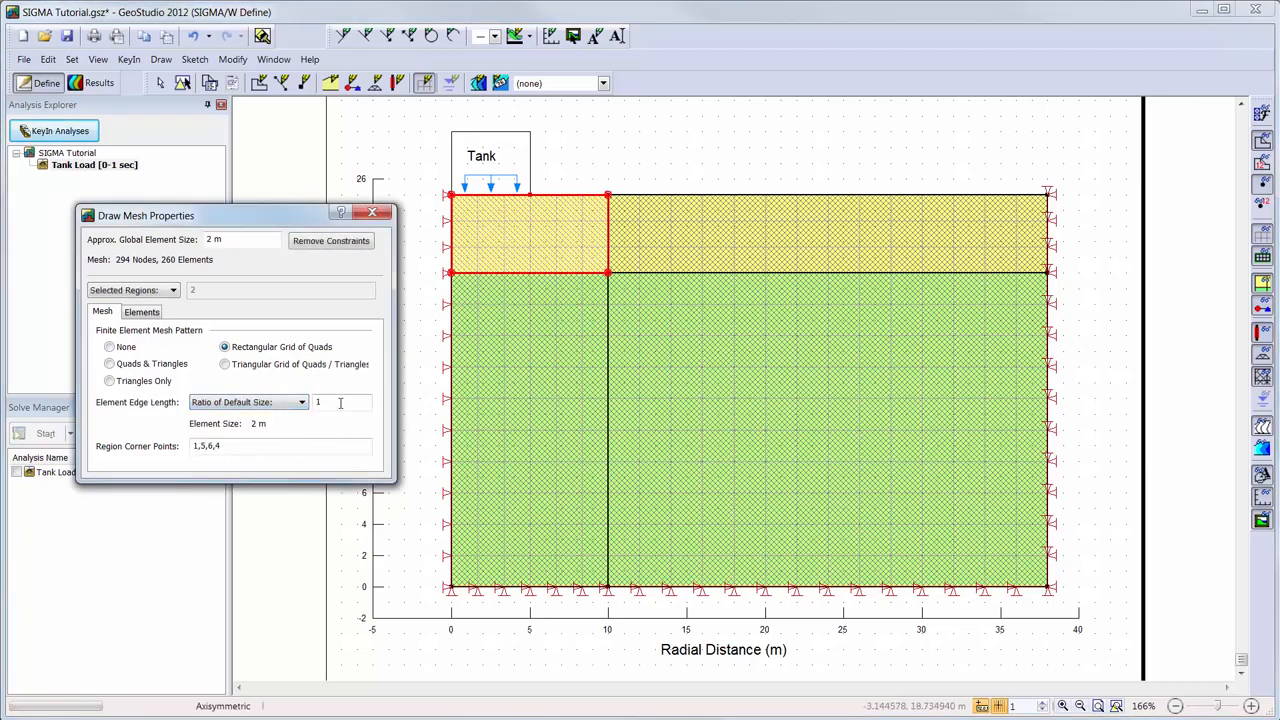
pyautogui.write('0.5')
pyautogui.click(514, 408)
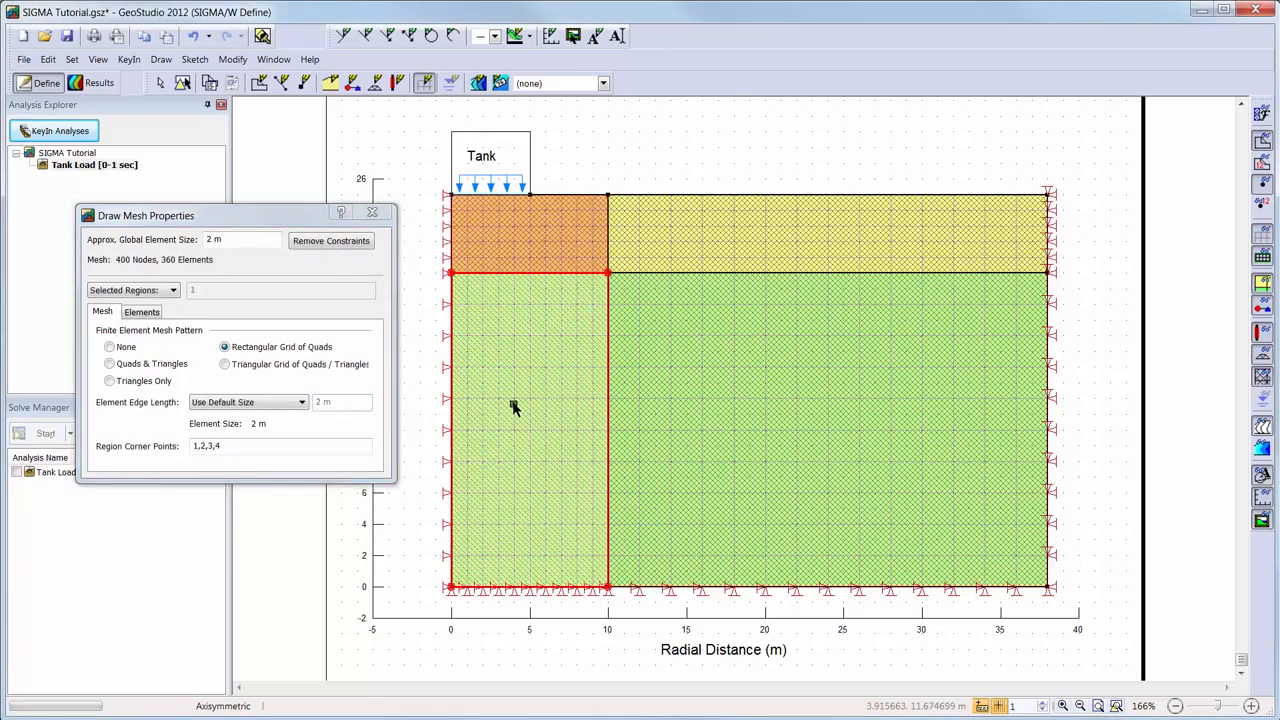
pyautogui.click(282, 409)
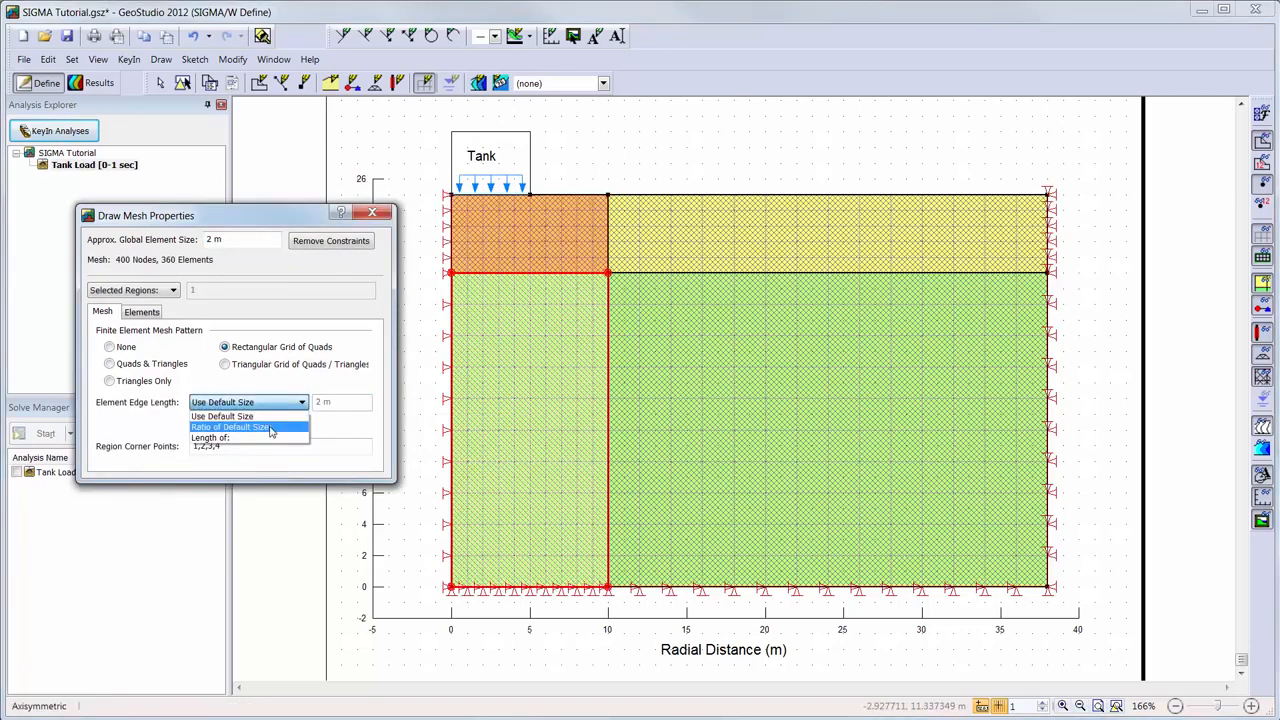
pyautogui.click(275, 428)
pyautogui.write('0.5')
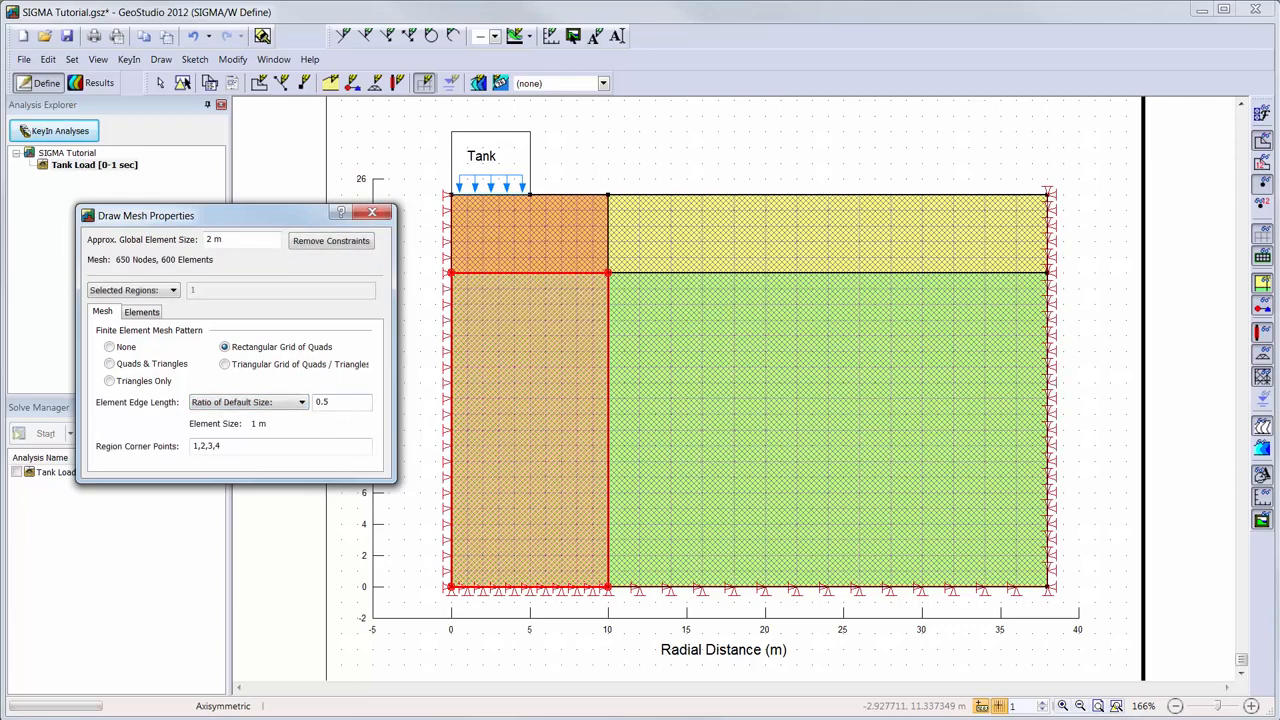
# Apply secondary nodes to the elements of both regions nearest the axis of symmetry and finish the mesh properties
pyautogui.click(147, 315)
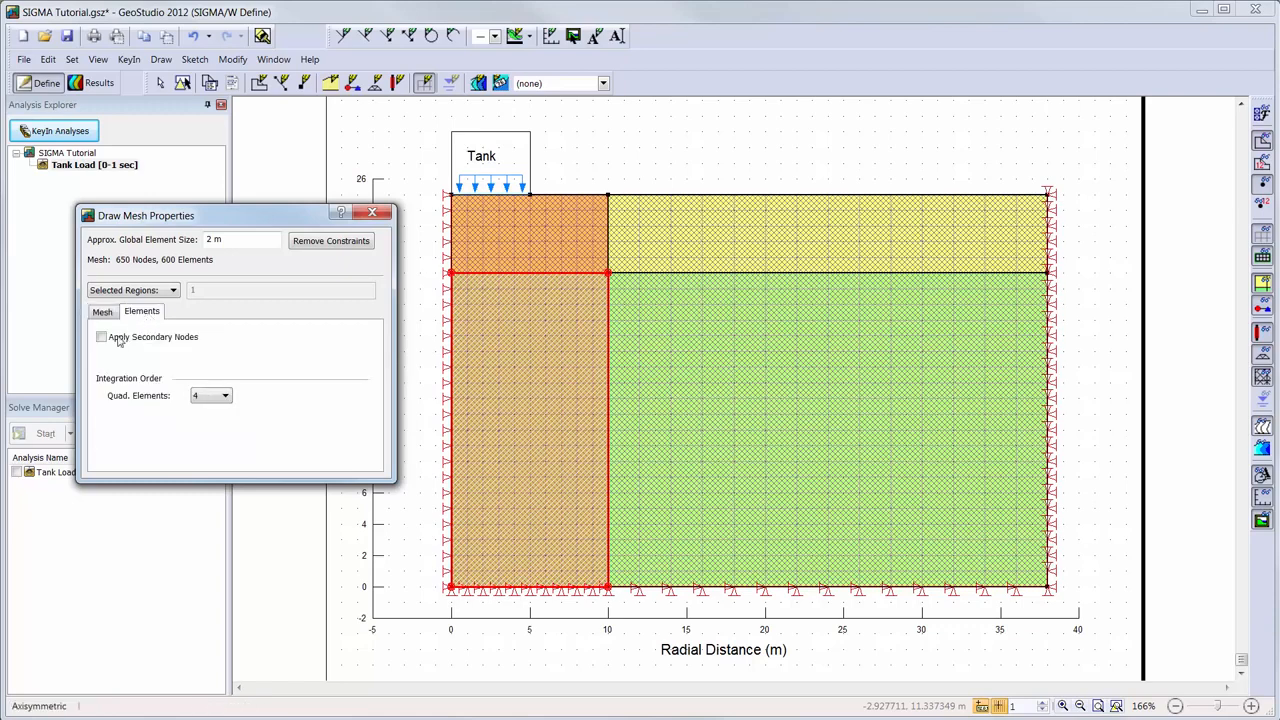
pyautogui.click(101, 338)
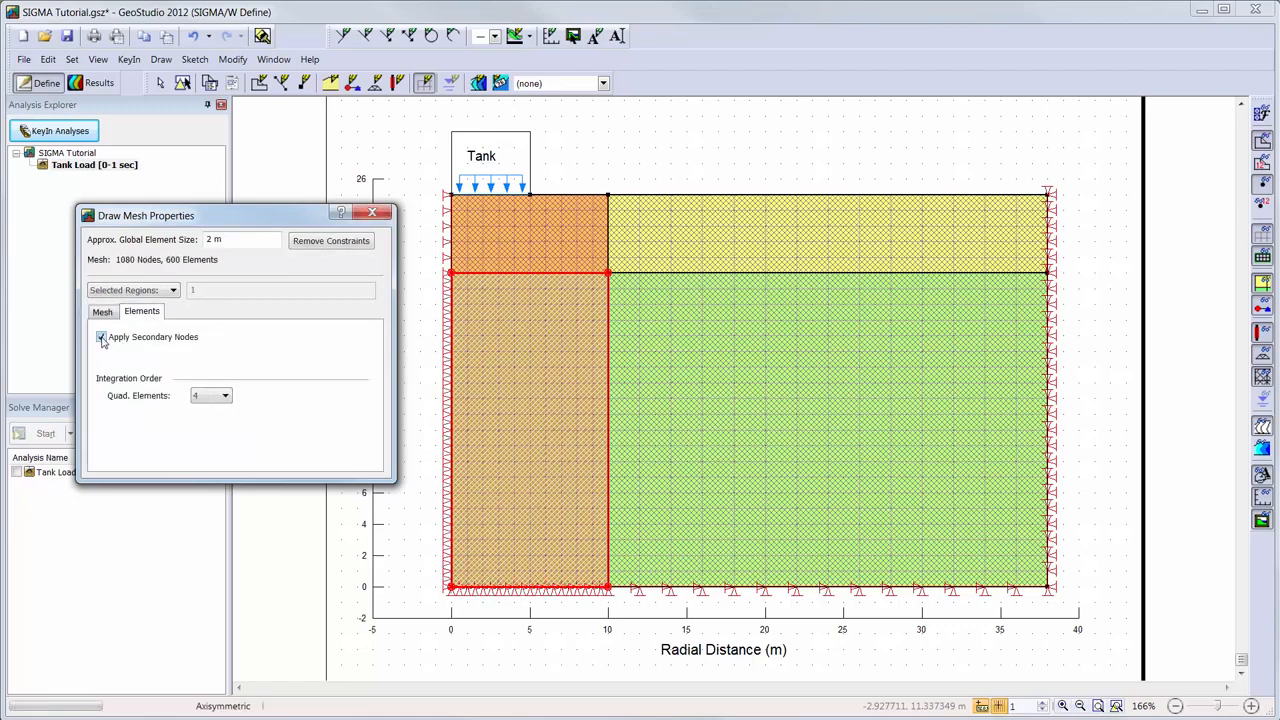
pyautogui.click(537, 248)
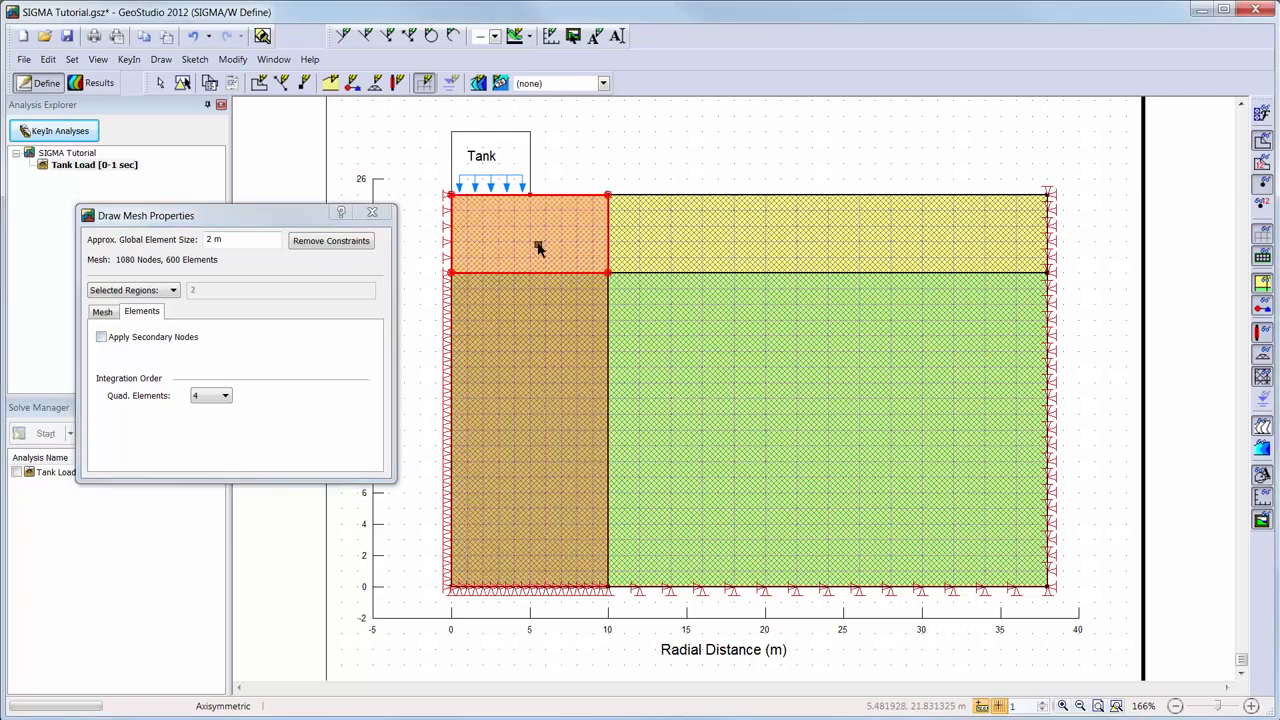
pyautogui.click(101, 338)
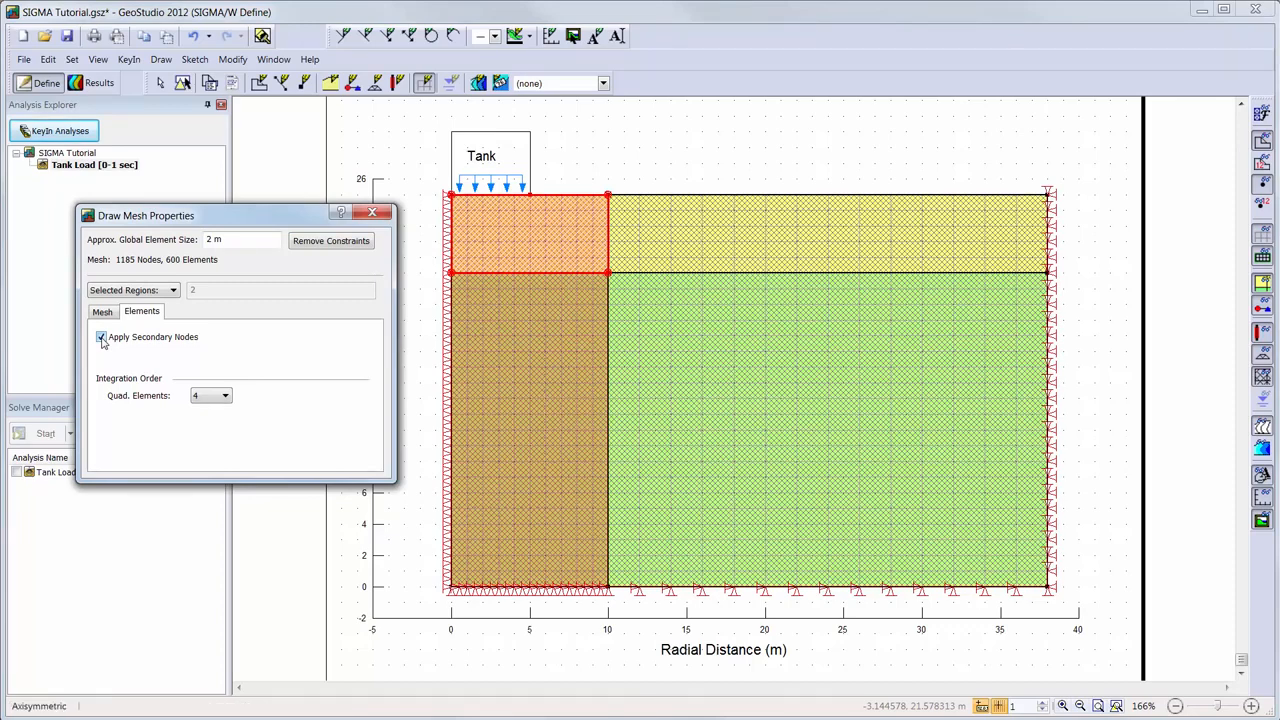
pyautogui.click(372, 214)
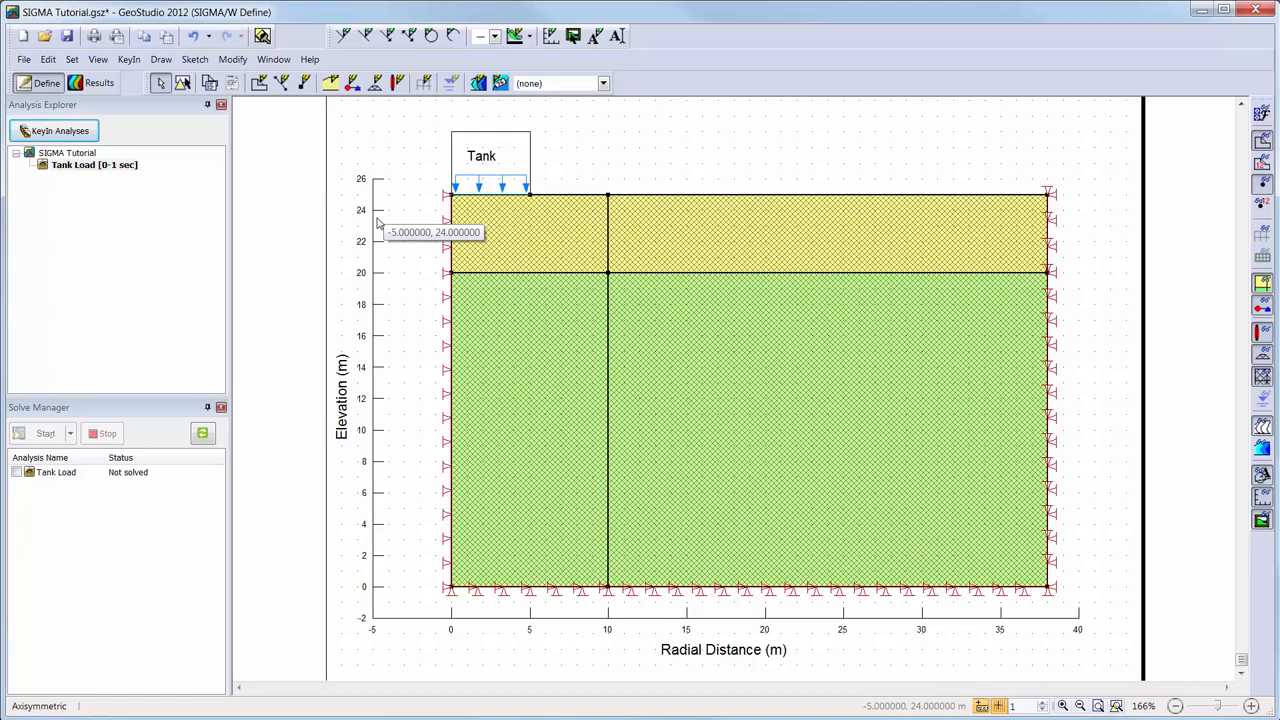
# Include the Tank Load analysis for solving and run the solver
pyautogui.click(16, 472)
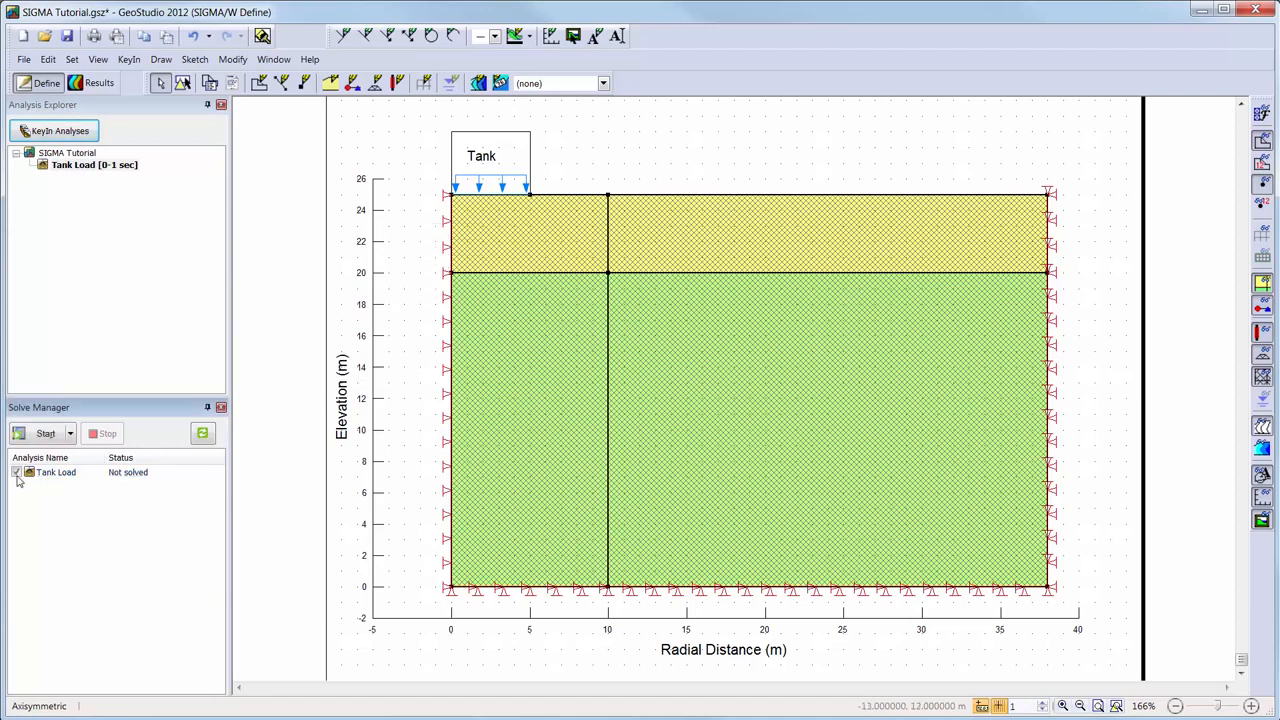
pyautogui.click(44, 434)
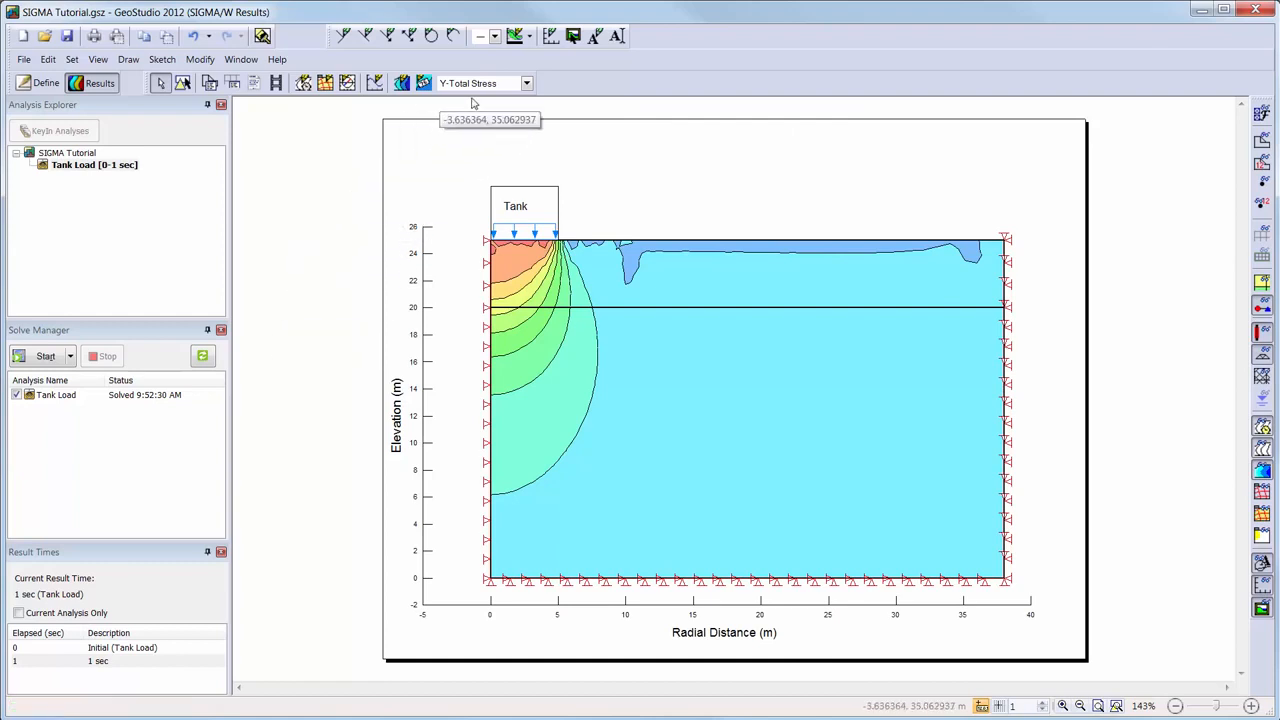
pyautogui.click(526, 84)
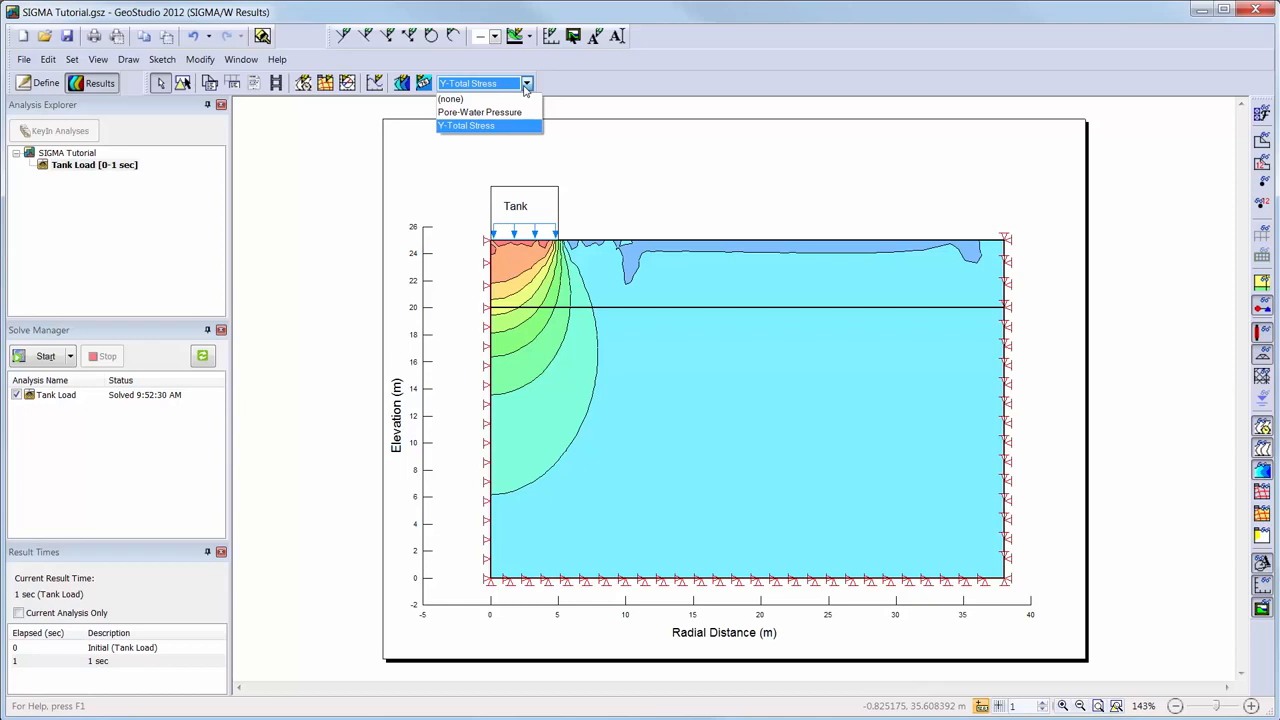
pyautogui.click(526, 84)
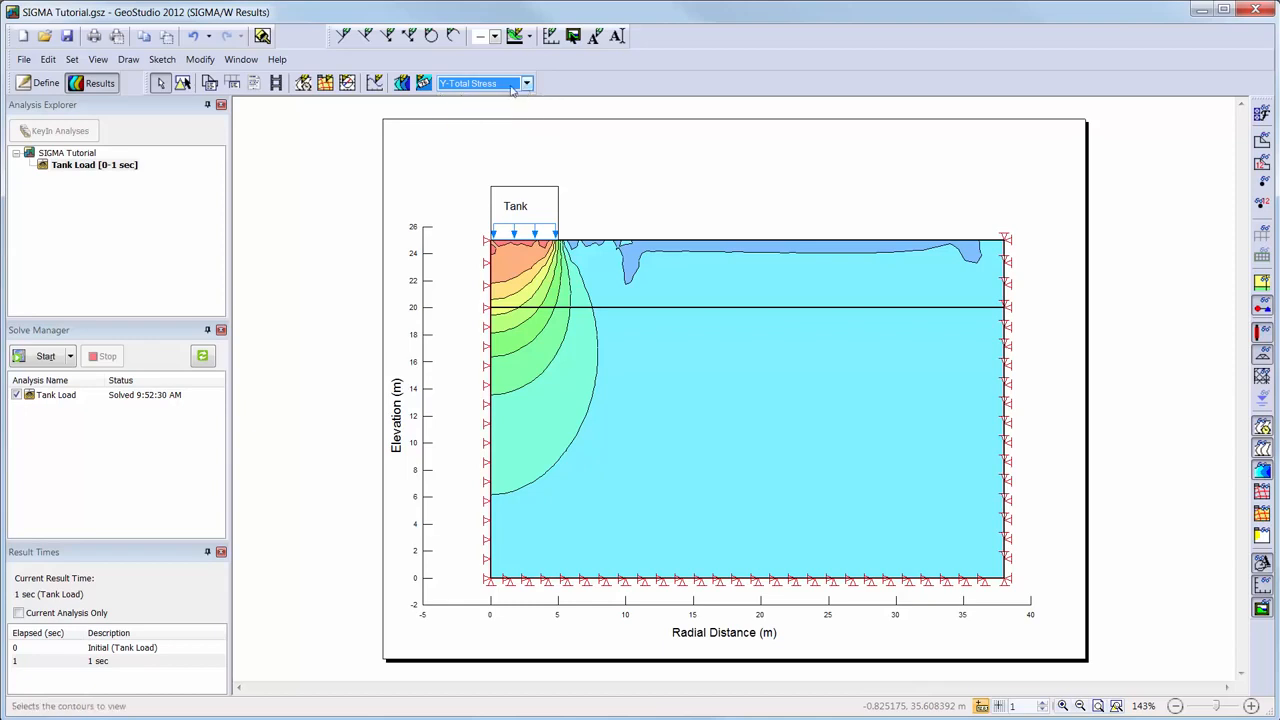
# Preview Narrow Rainbow shading on the Y-Total Stress contours and return the shading method to Wide Rainbow
pyautogui.click(401, 83)
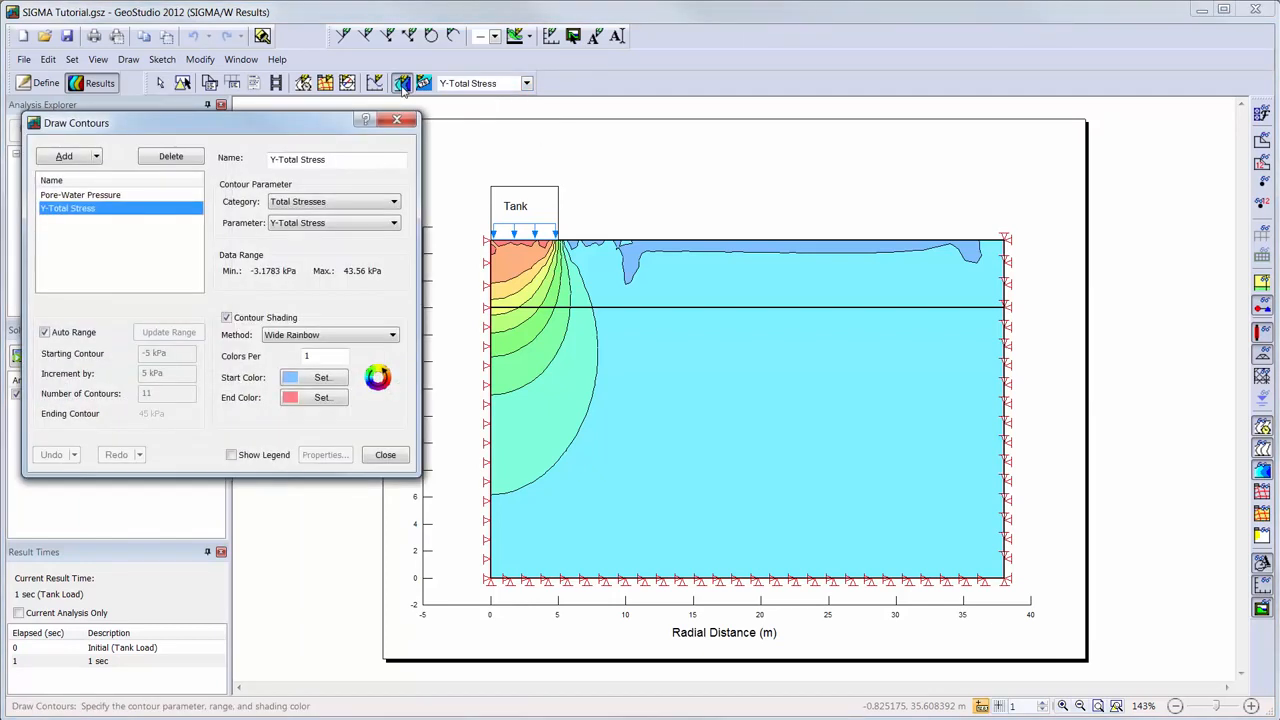
pyautogui.click(395, 338)
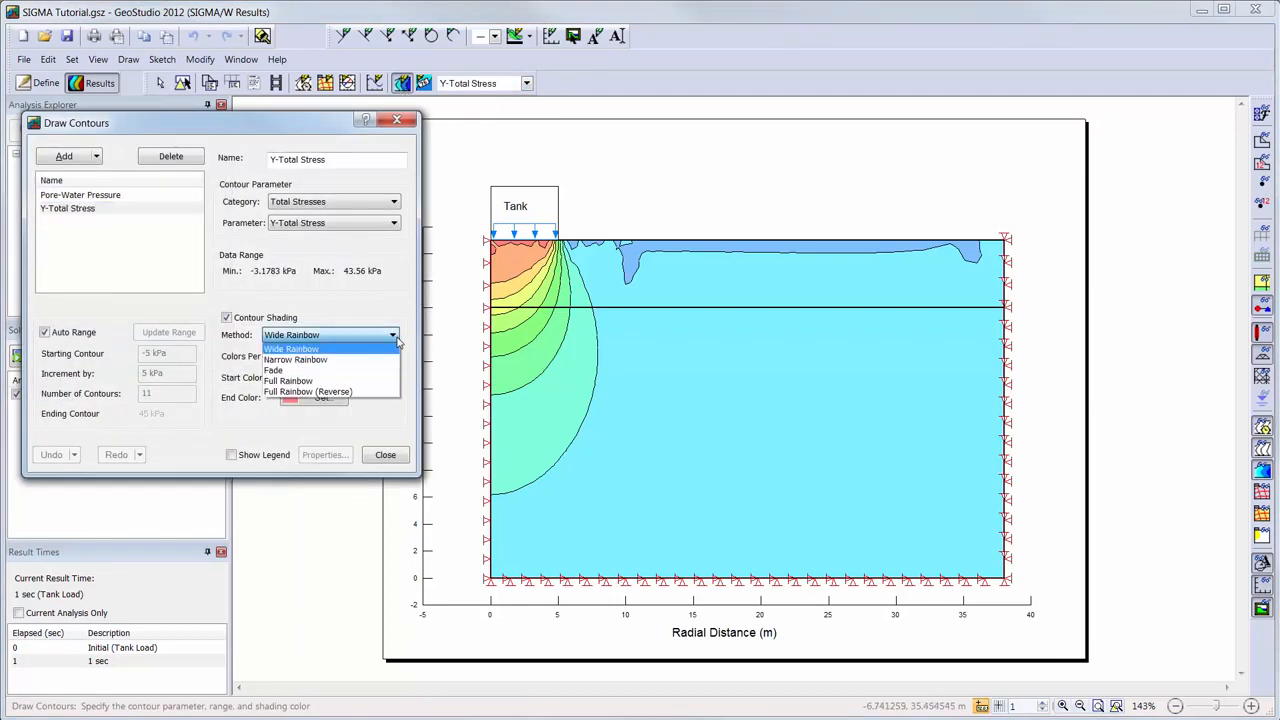
pyautogui.press('Down')
pyautogui.press('Return')
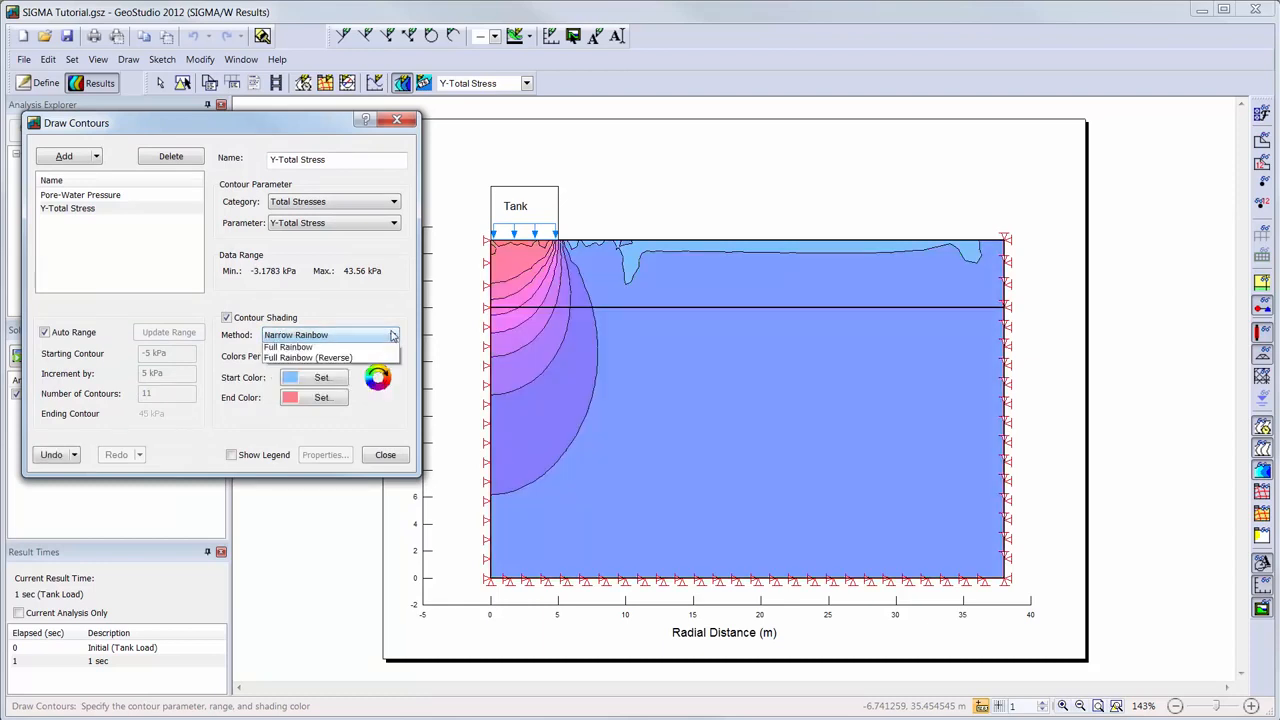
pyautogui.click(393, 337)
pyautogui.click(389, 350)
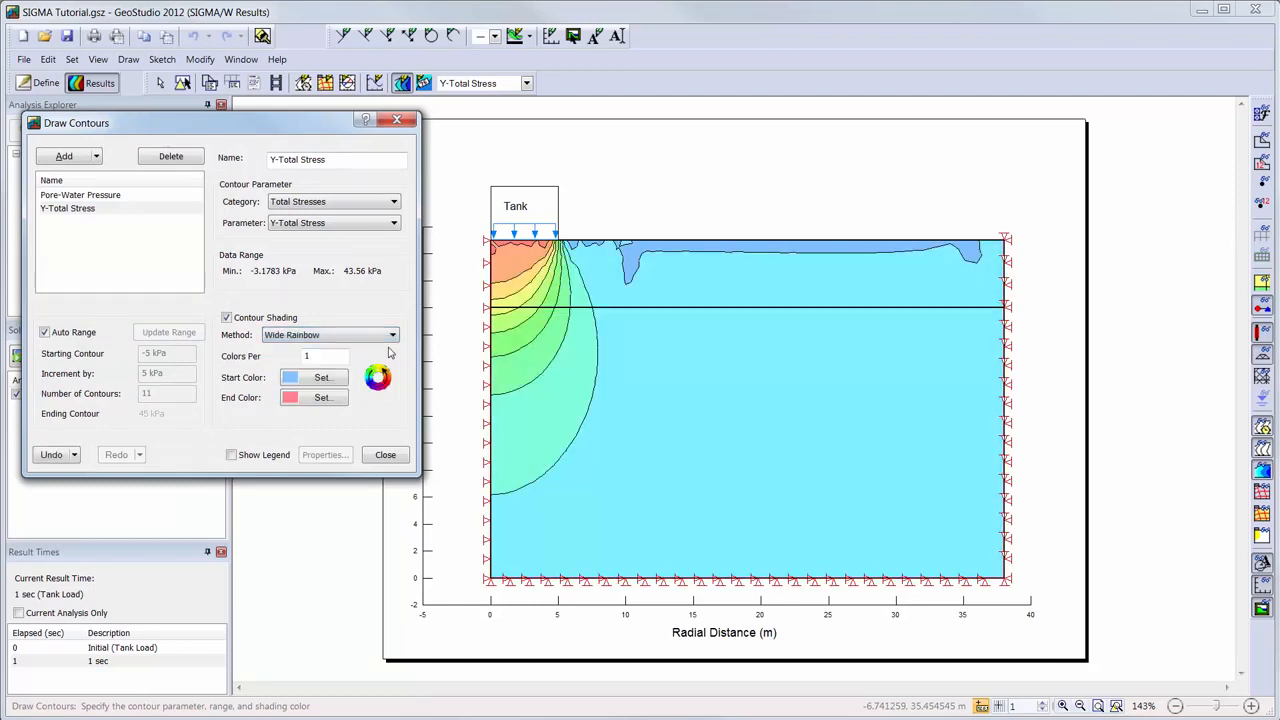
# Show the Y-Total Stress contour legend and replace the automatic range with 9 contours starting at 5 kPa
pyautogui.click(232, 456)
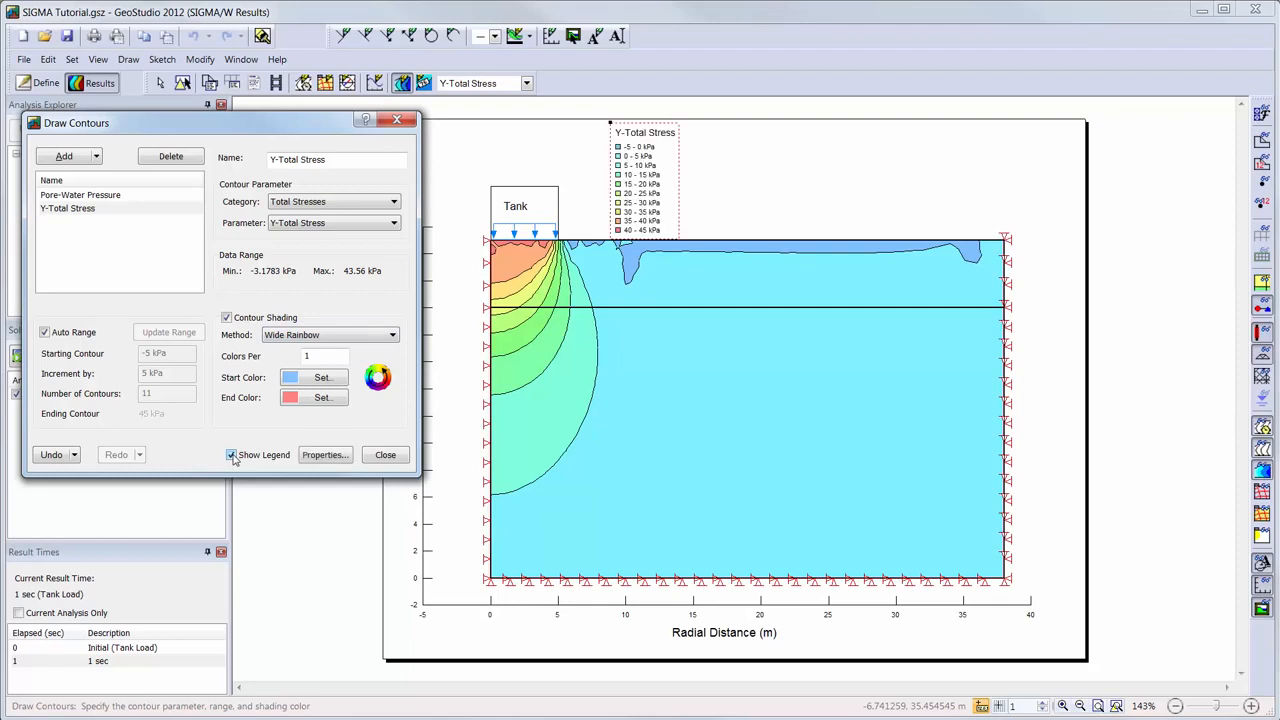
pyautogui.click(78, 336)
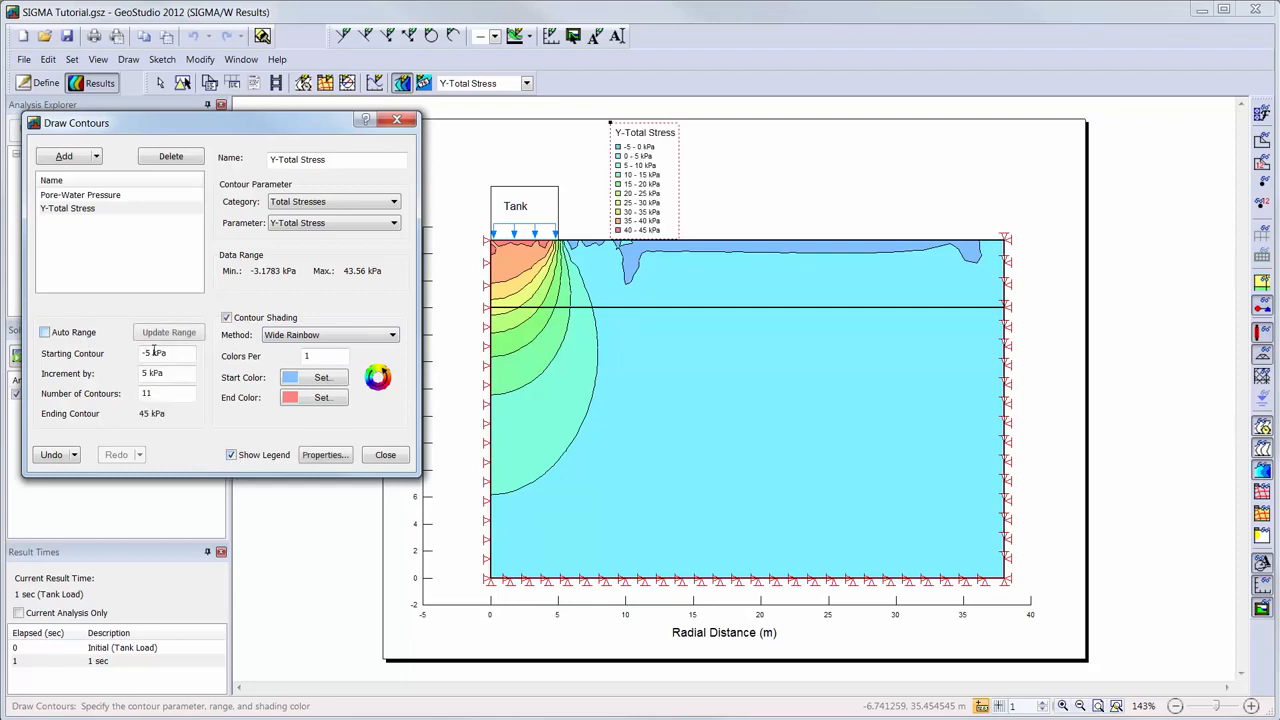
pyautogui.moveTo(167, 353); pyautogui.dragTo(40, 349)
pyautogui.write('5')
pyautogui.doubleClick(186, 399)
pyautogui.write('9')
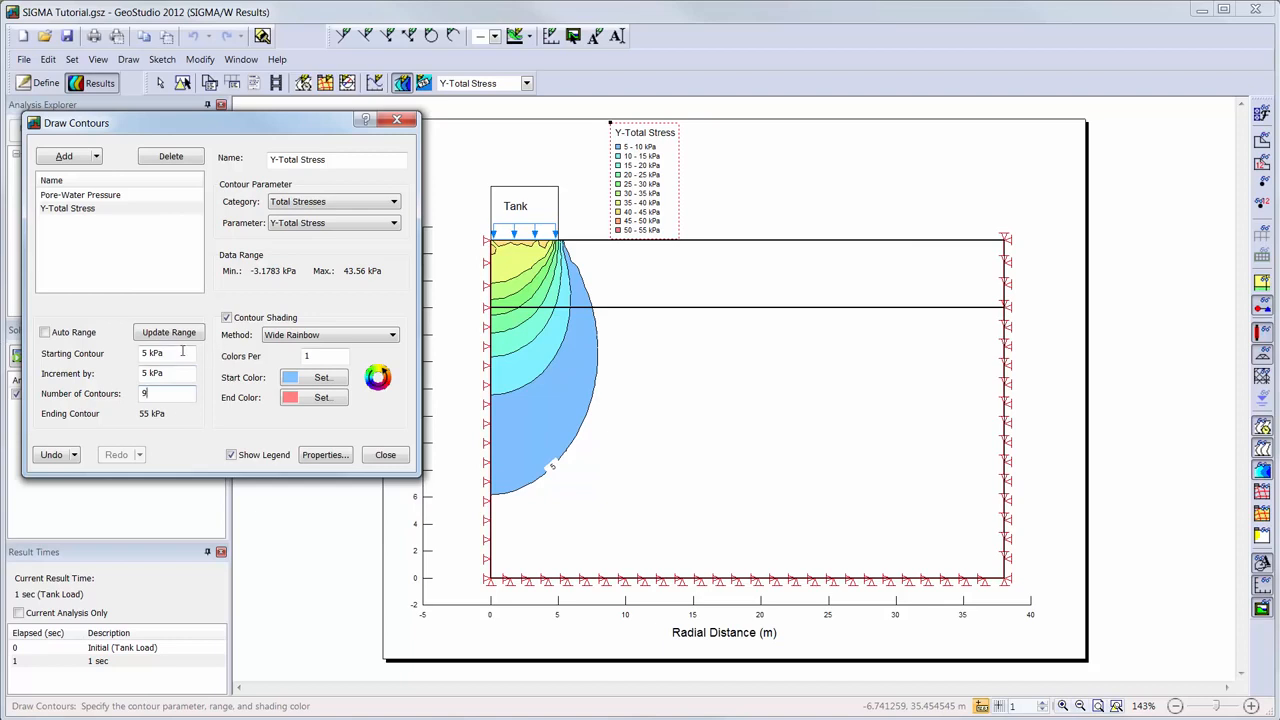
pyautogui.click(183, 351)
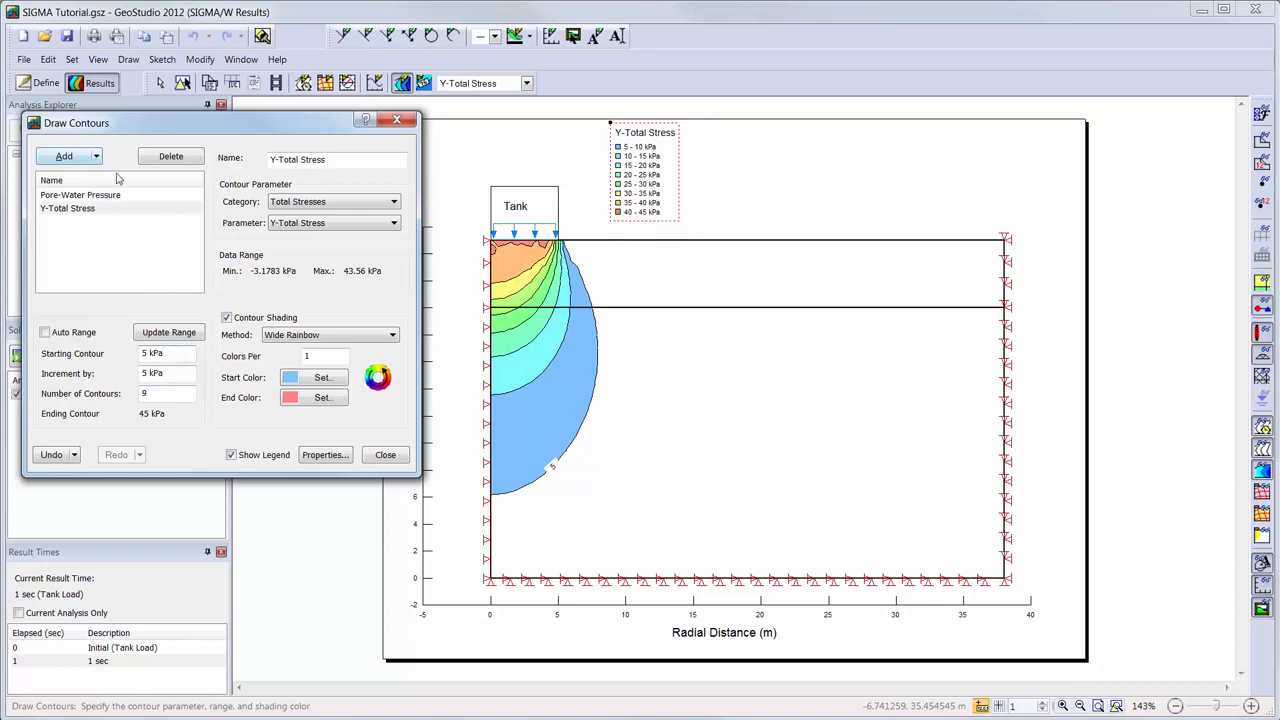
pyautogui.click(394, 202)
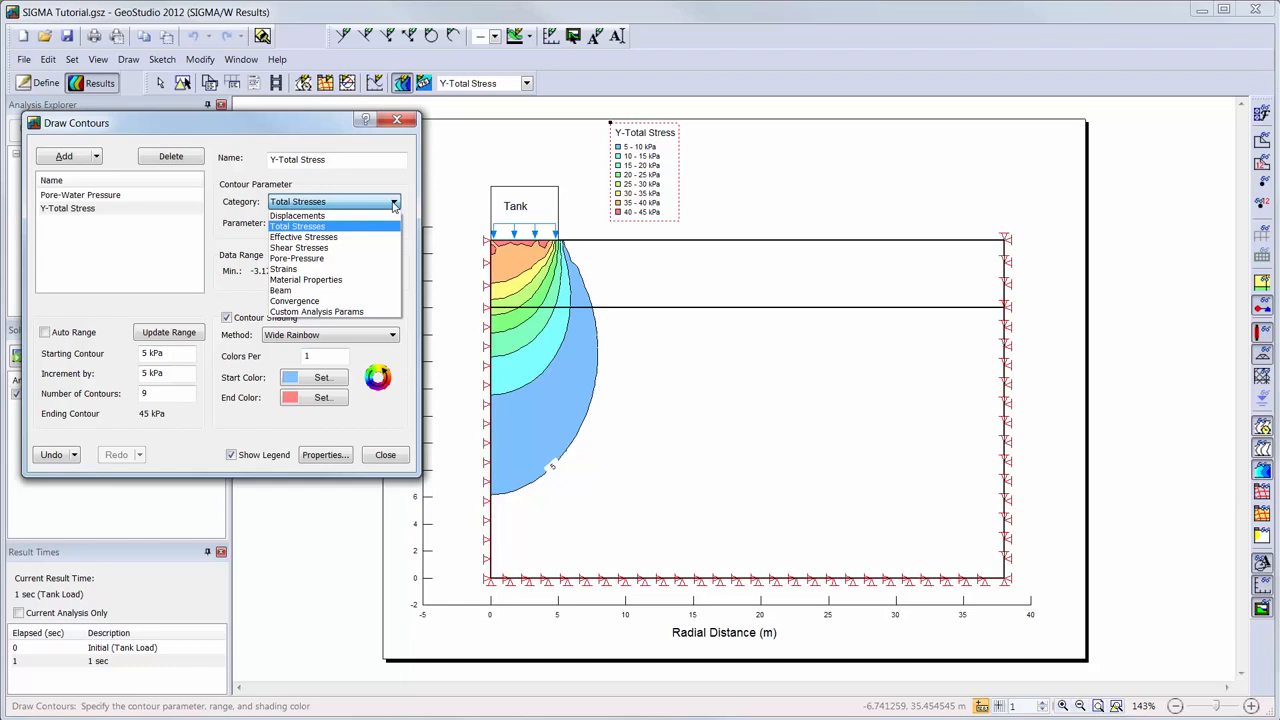
pyautogui.click(394, 204)
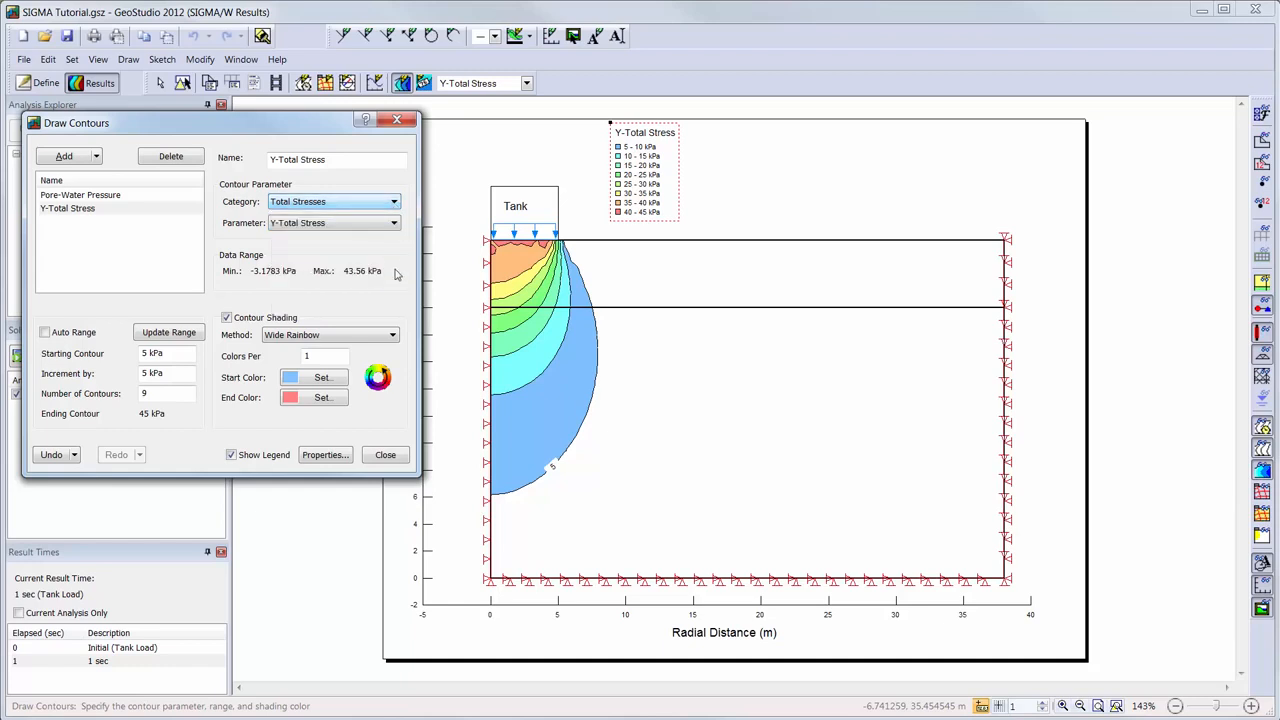
pyautogui.click(385, 455)
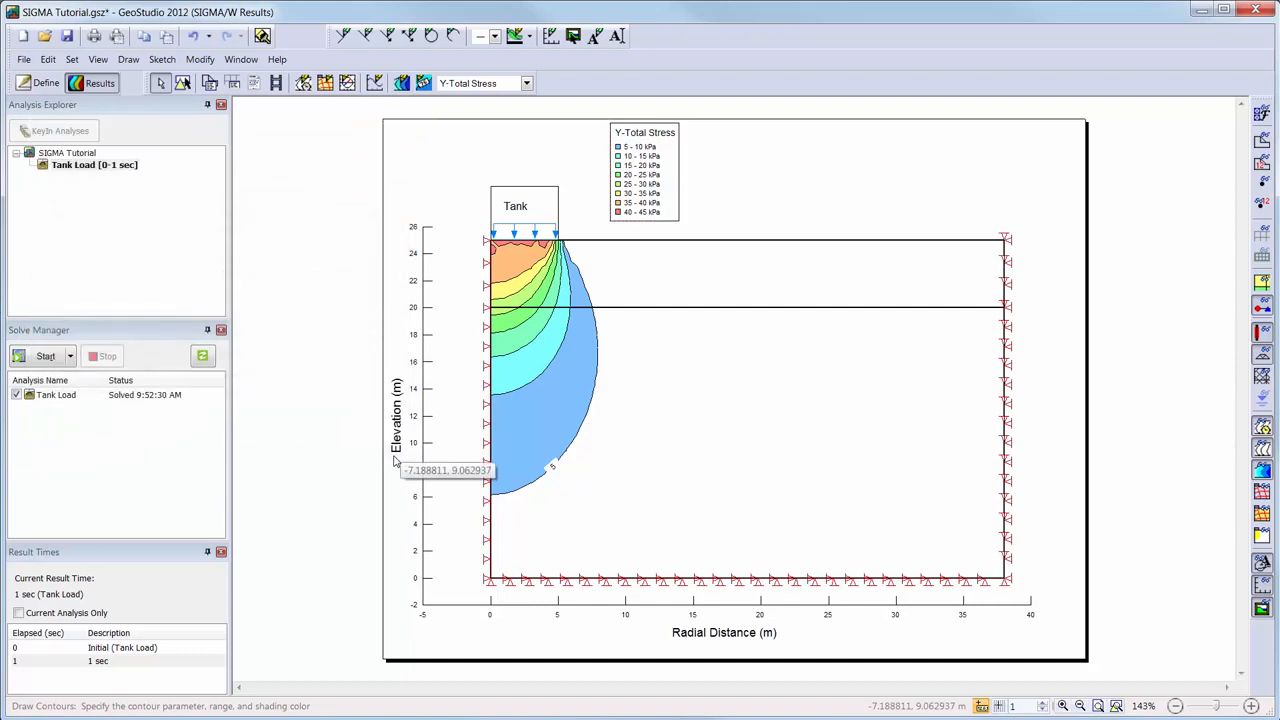
# Add contour labels to the 35, 20 and 10 kPa stress contours beneath the tank
pyautogui.click(424, 86)
pyautogui.click(512, 279)
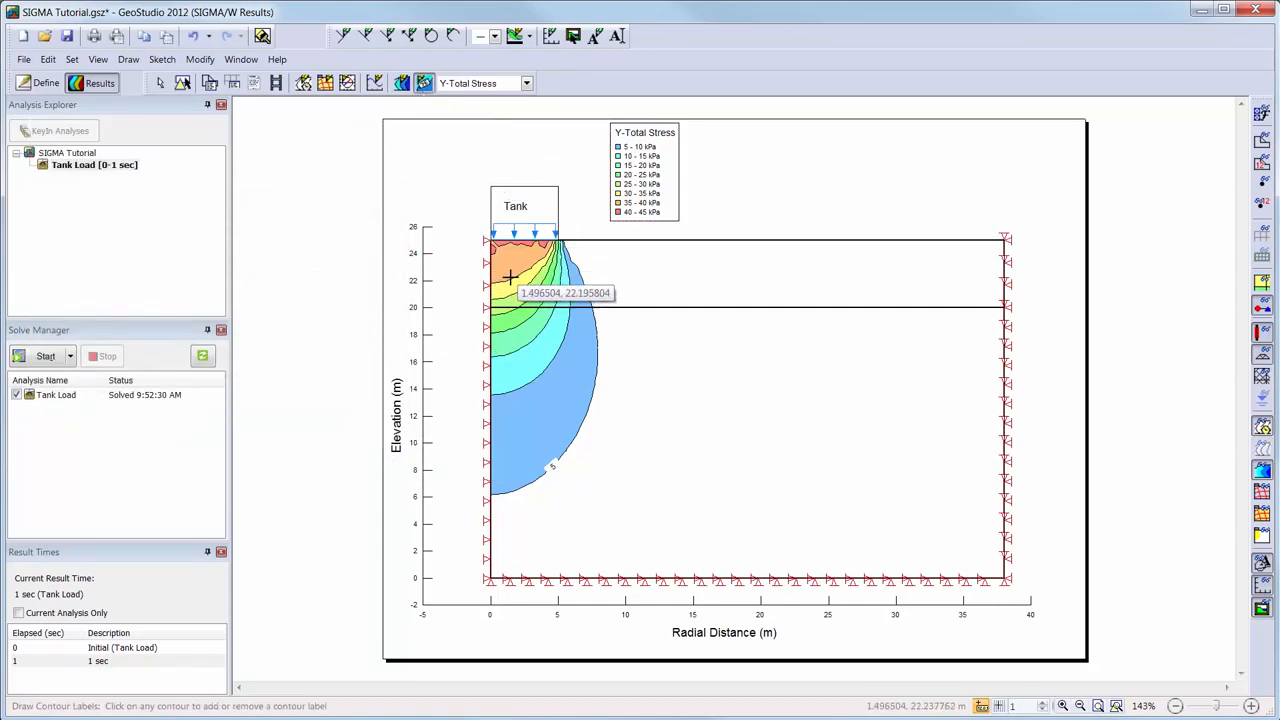
pyautogui.click(519, 318)
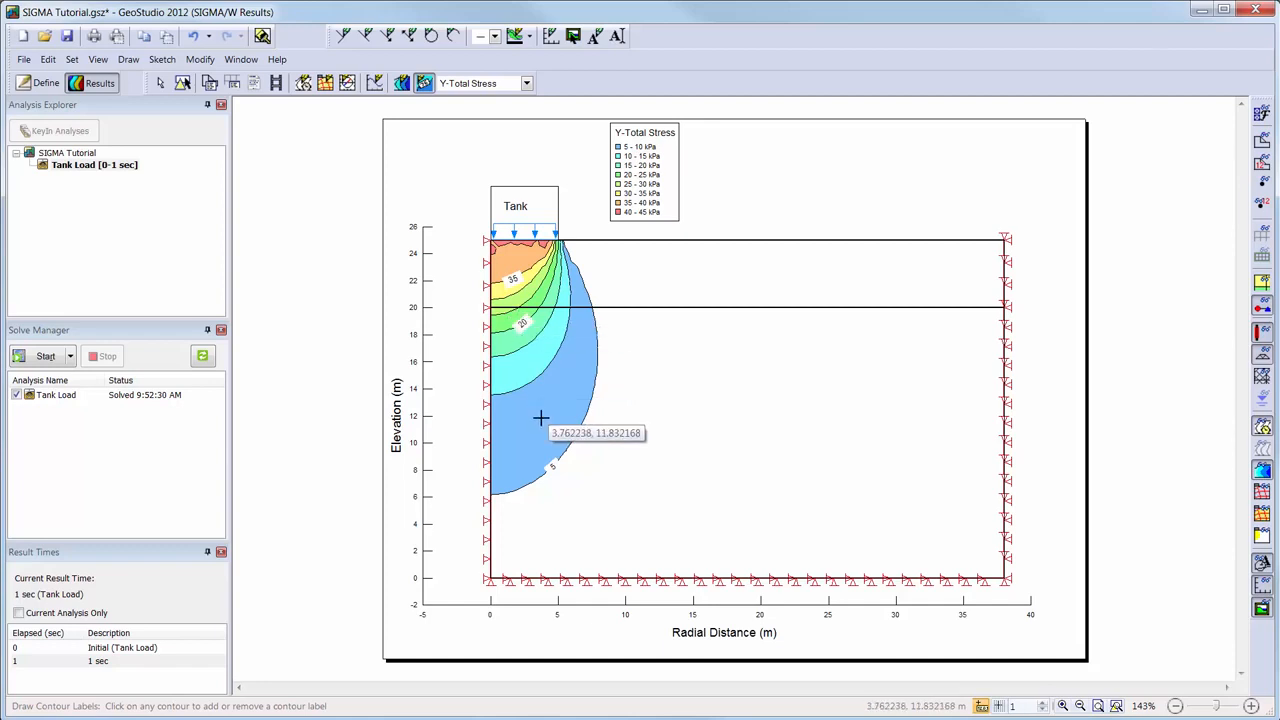
pyautogui.click(527, 383)
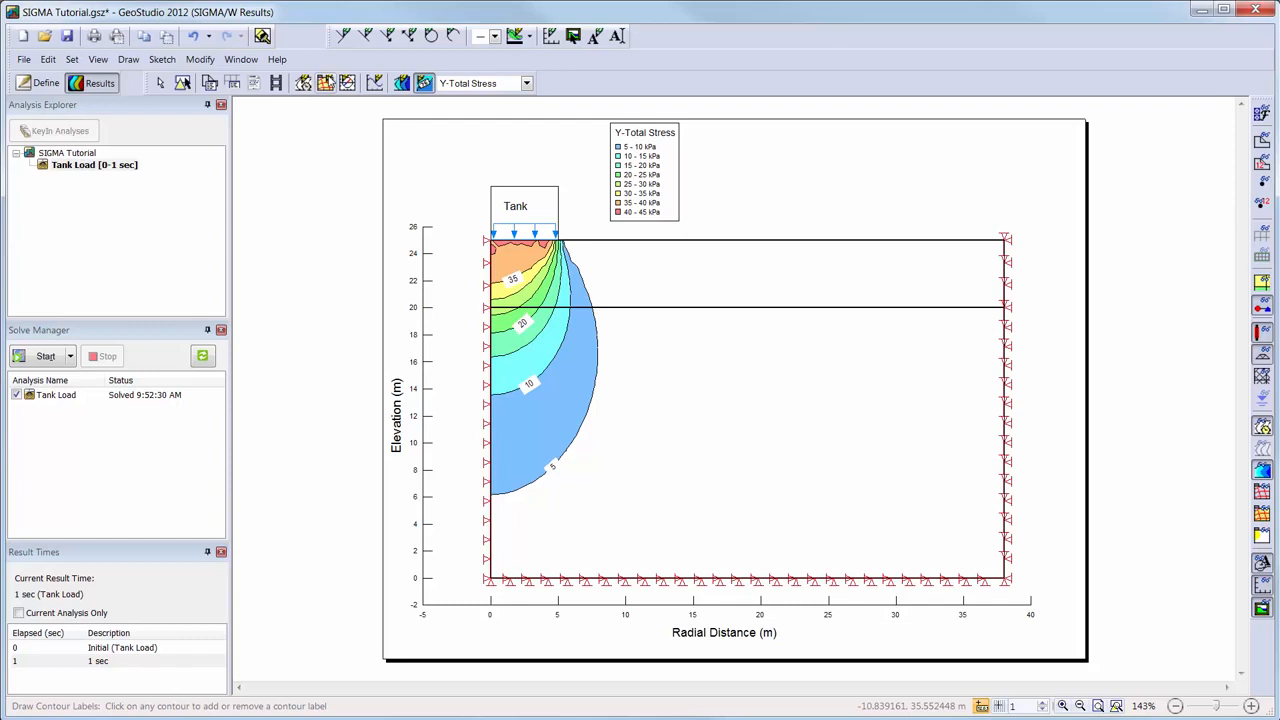
# Show the displacements over the stress contours, preview them as vector arrows, and keep the deformed mesh display
pyautogui.click(326, 83)
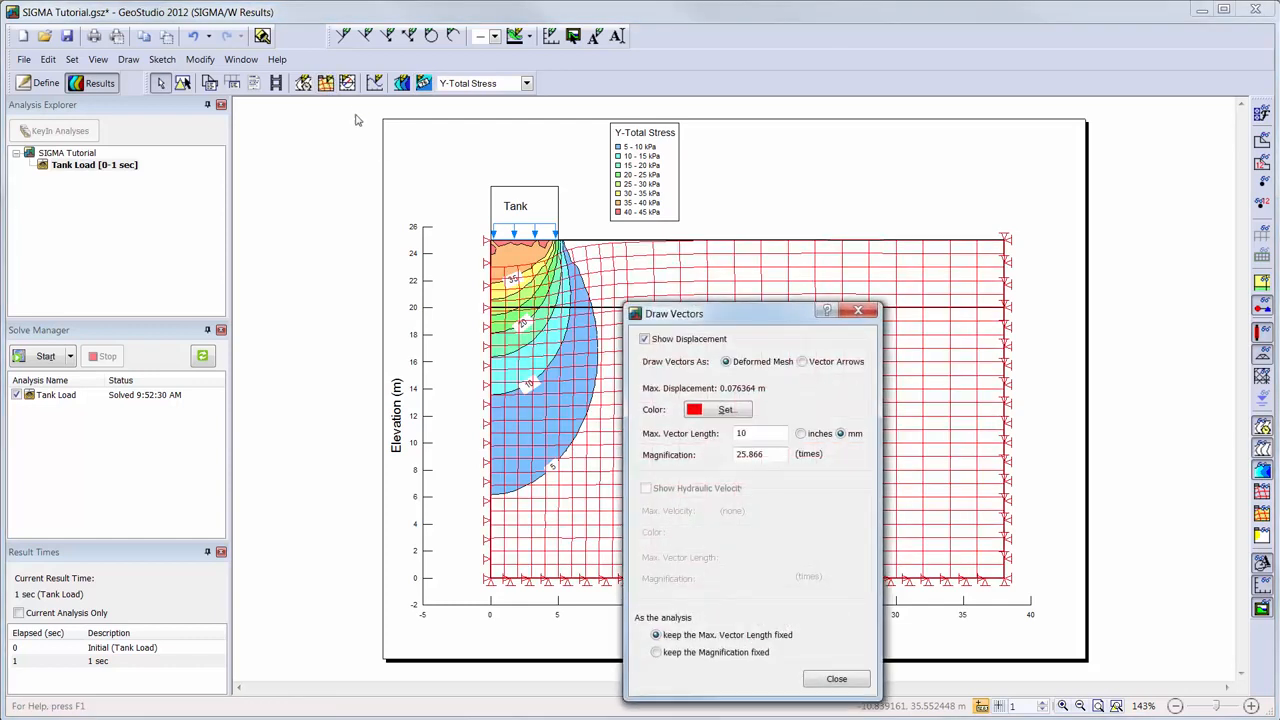
pyautogui.click(830, 367)
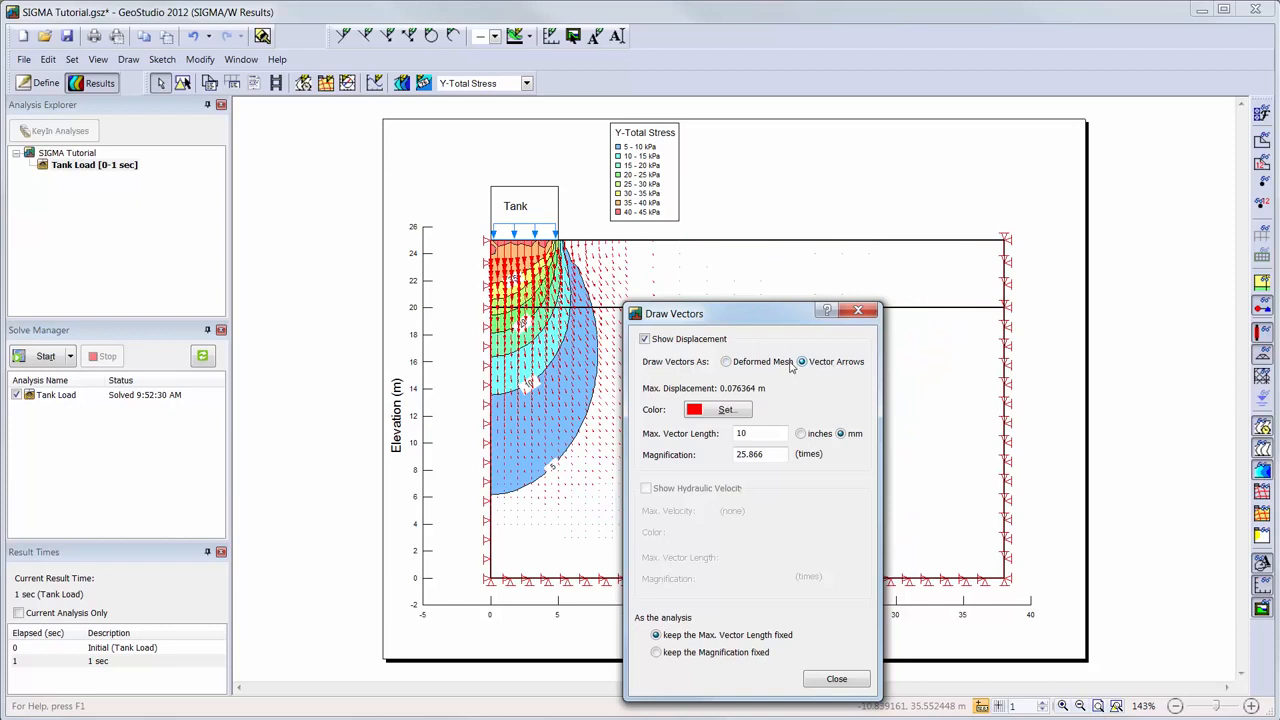
pyautogui.click(787, 368)
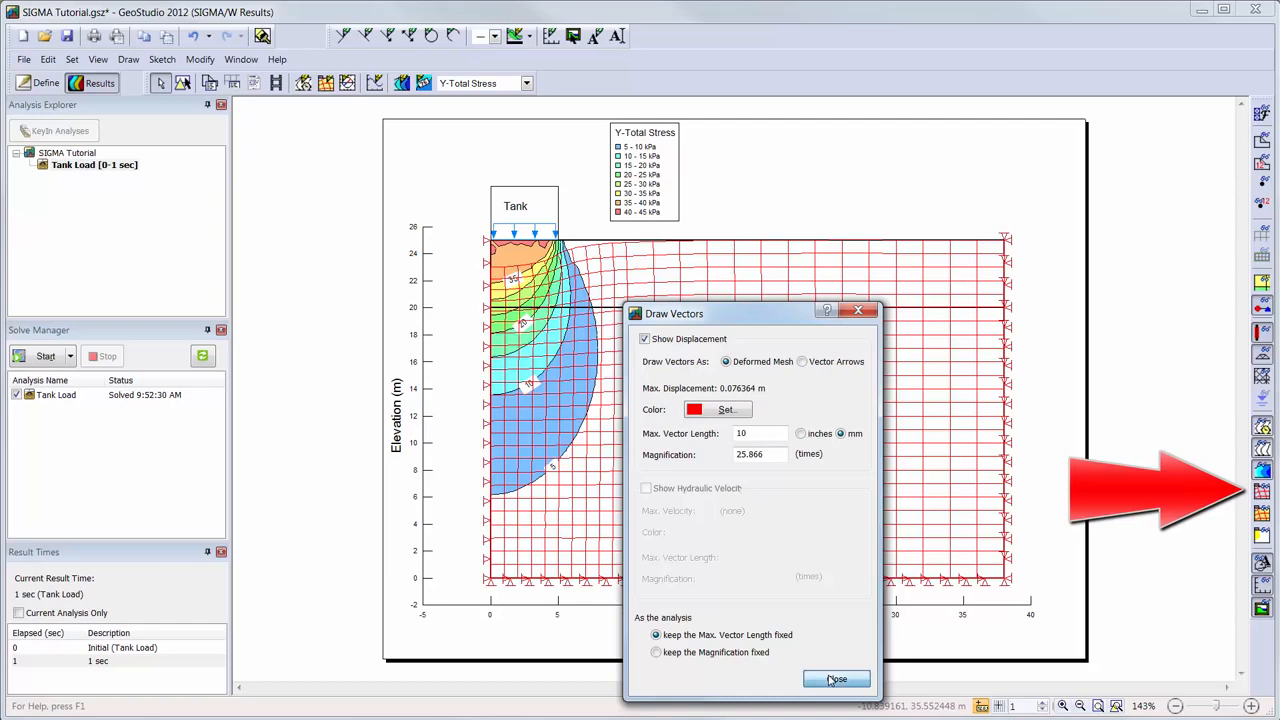
pyautogui.click(835, 679)
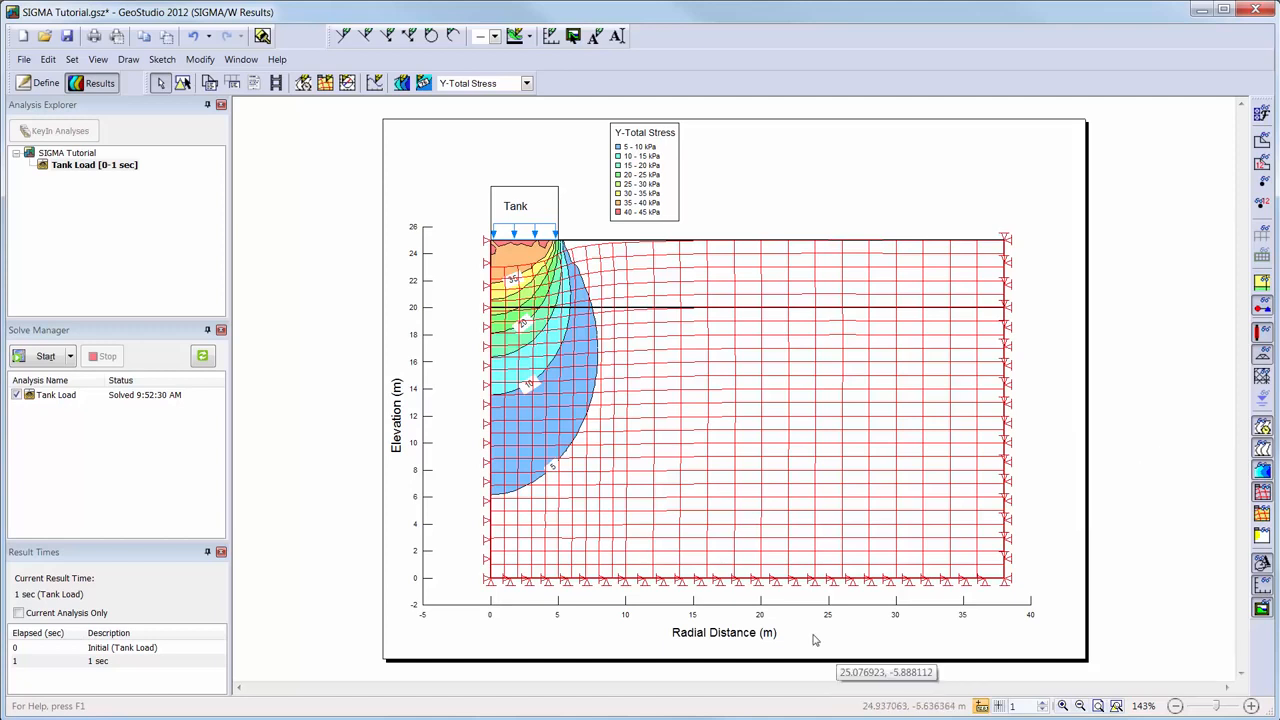
# Examine the total stress Mohr circle for a node just beneath the tank and review the available display types
pyautogui.click(347, 83)
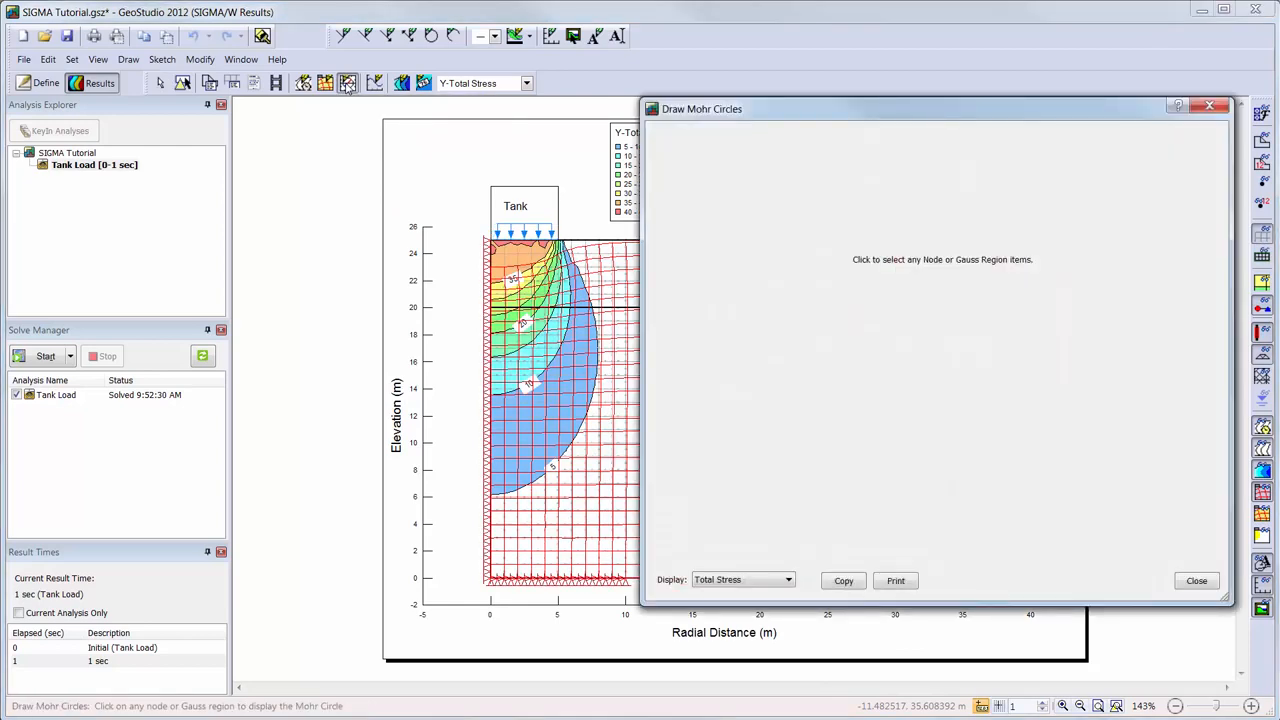
pyautogui.click(518, 258)
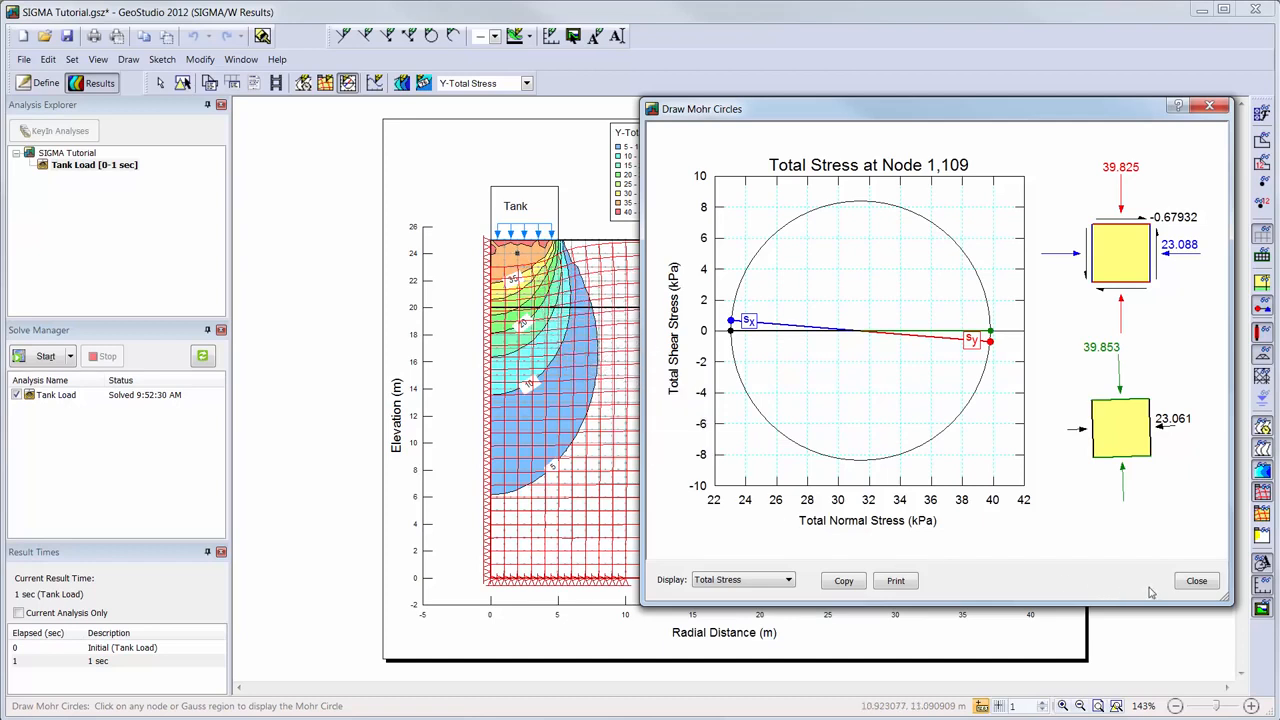
pyautogui.click(702, 582)
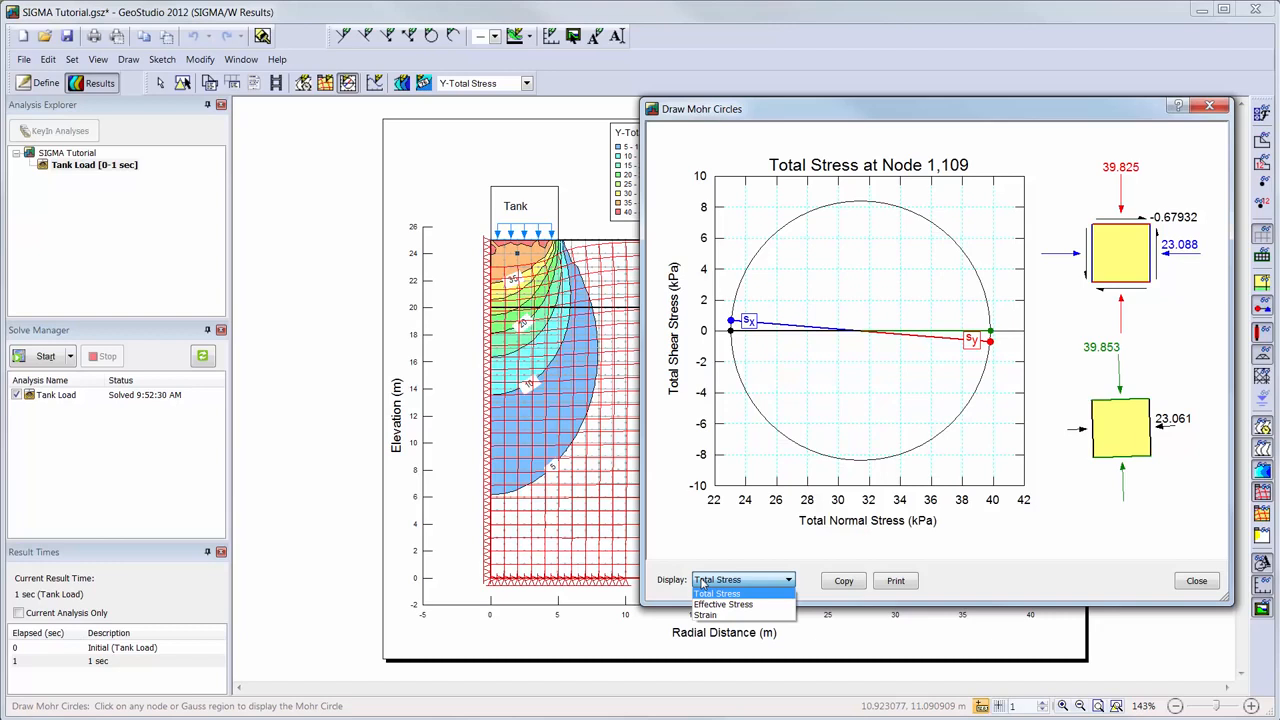
pyautogui.click(702, 582)
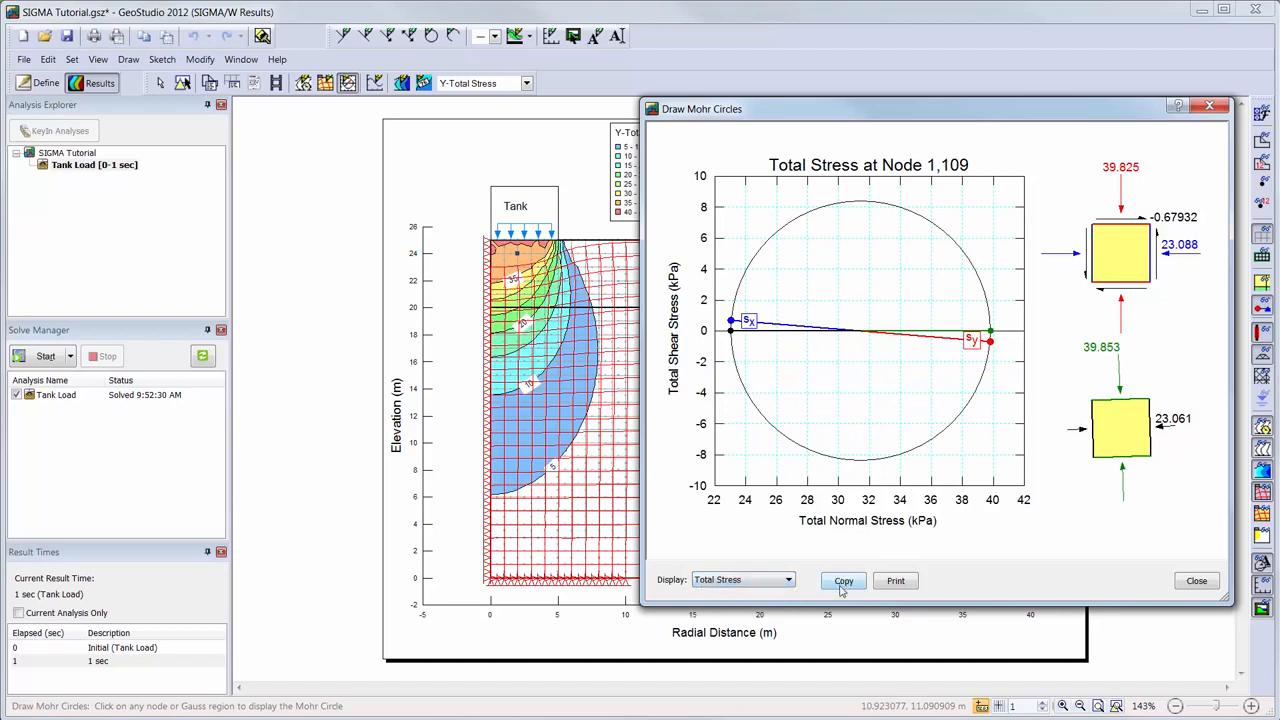
pyautogui.click(1197, 581)
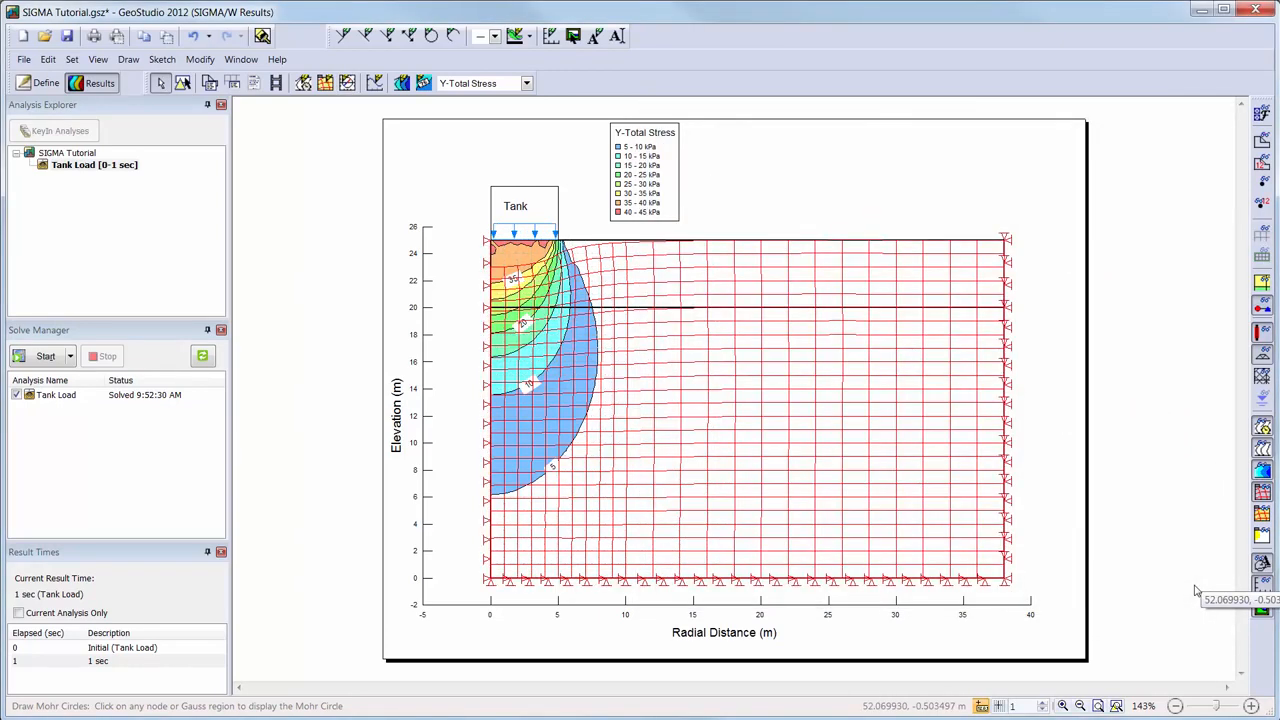
# Create a graph named Lateral Displacement that plots nodal X-Displacement against the Y coordinate
pyautogui.click(378, 86)
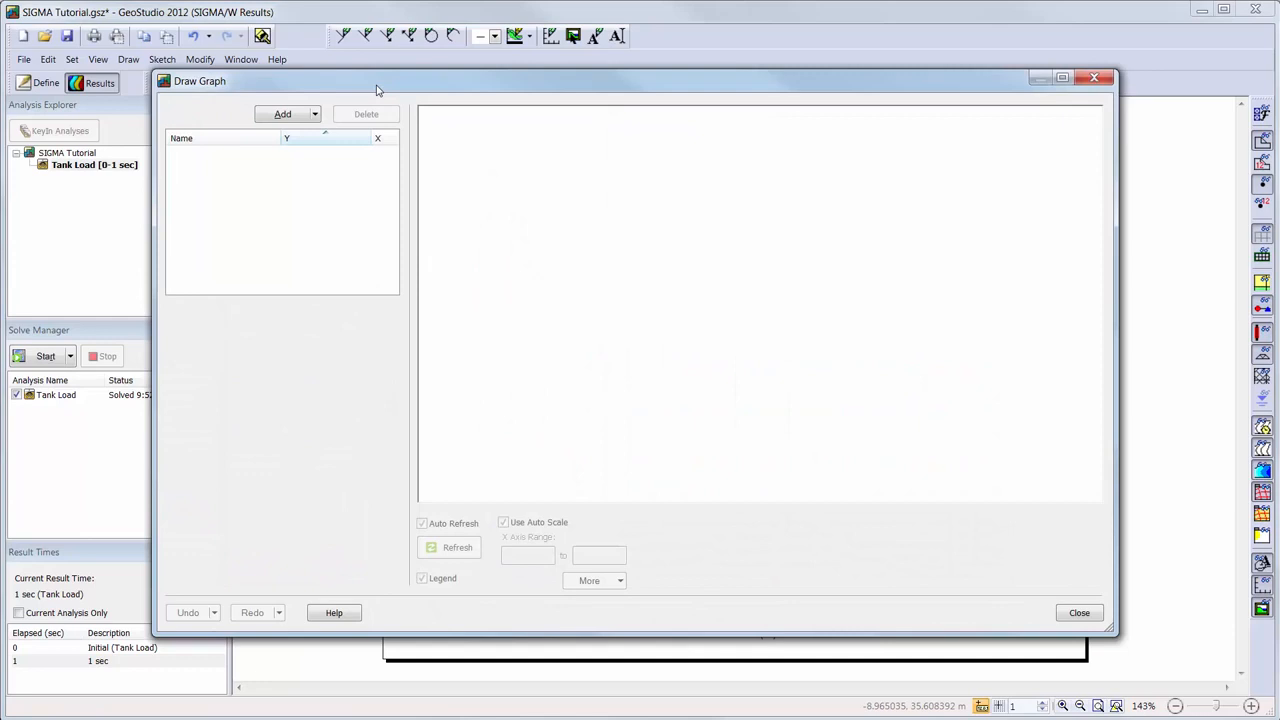
pyautogui.click(284, 115)
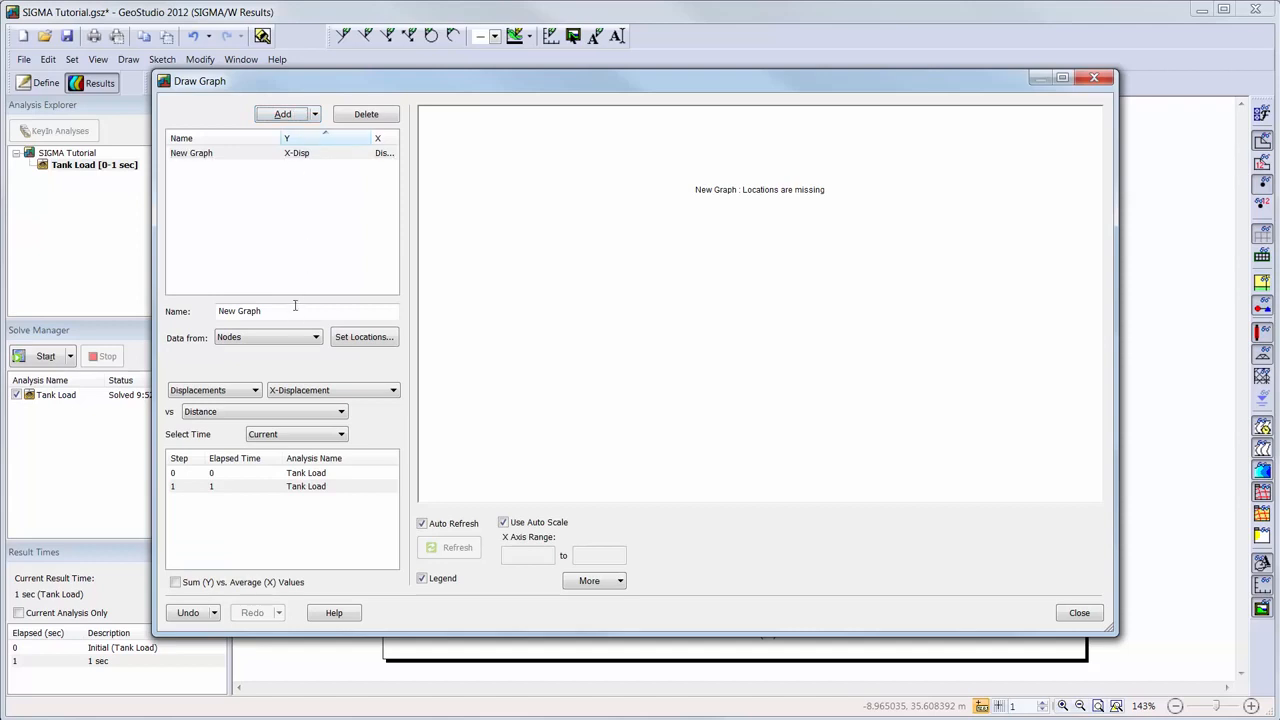
pyautogui.moveTo(297, 310); pyautogui.dragTo(180, 294)
pyautogui.write('Lateral D')
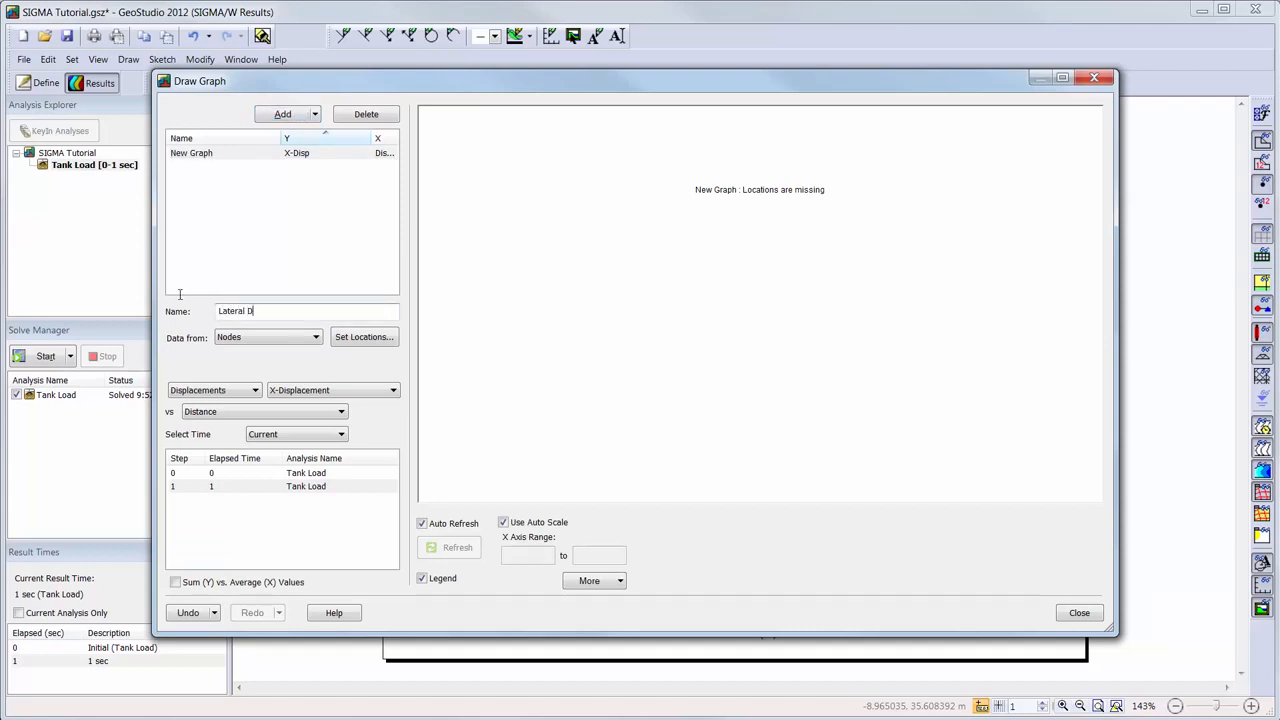
pyautogui.write('isplacement')
pyautogui.click(341, 413)
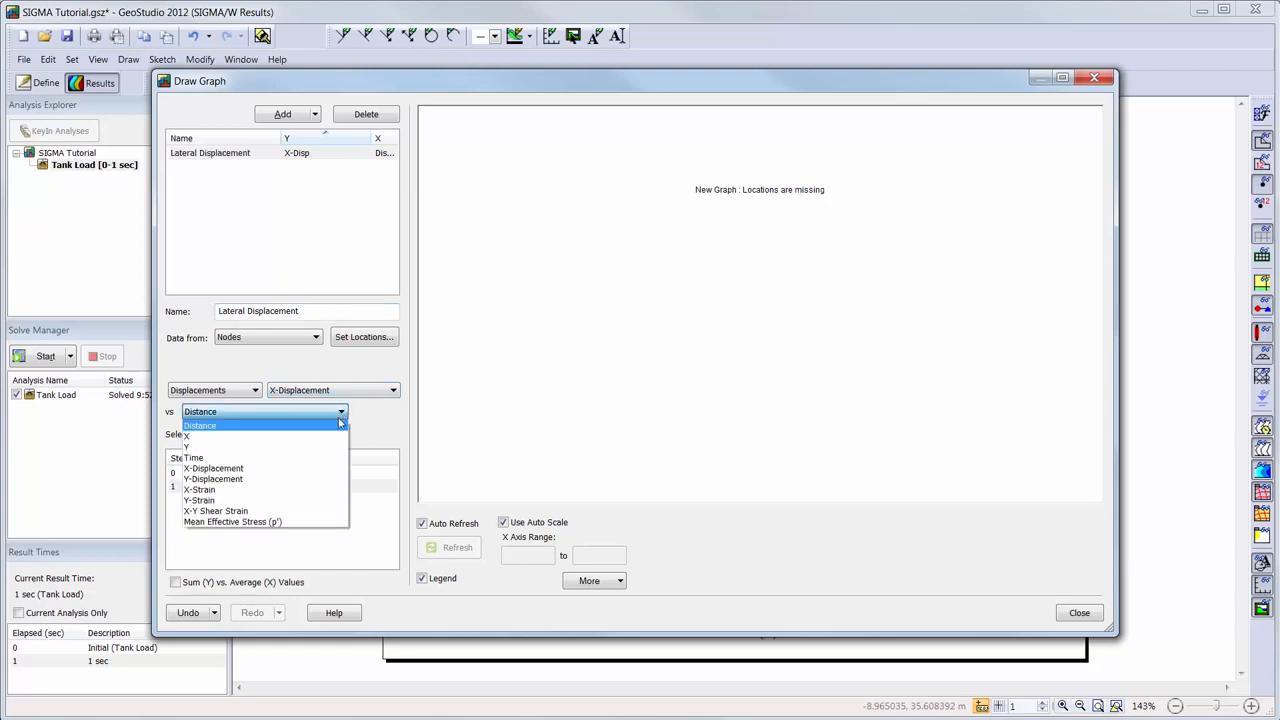
pyautogui.click(335, 447)
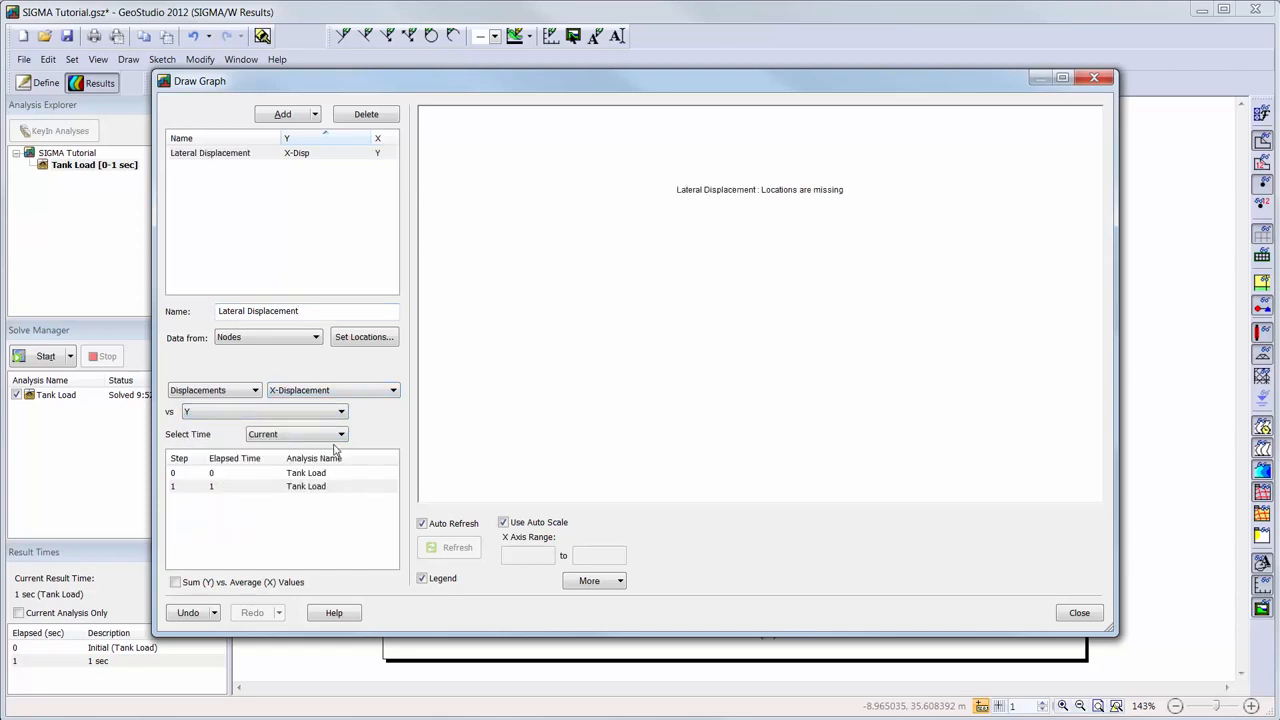
# Set the graph locations to the full-depth column of nodes below the tank edge at radial distance 5 m and show the graph
pyautogui.click(367, 340)
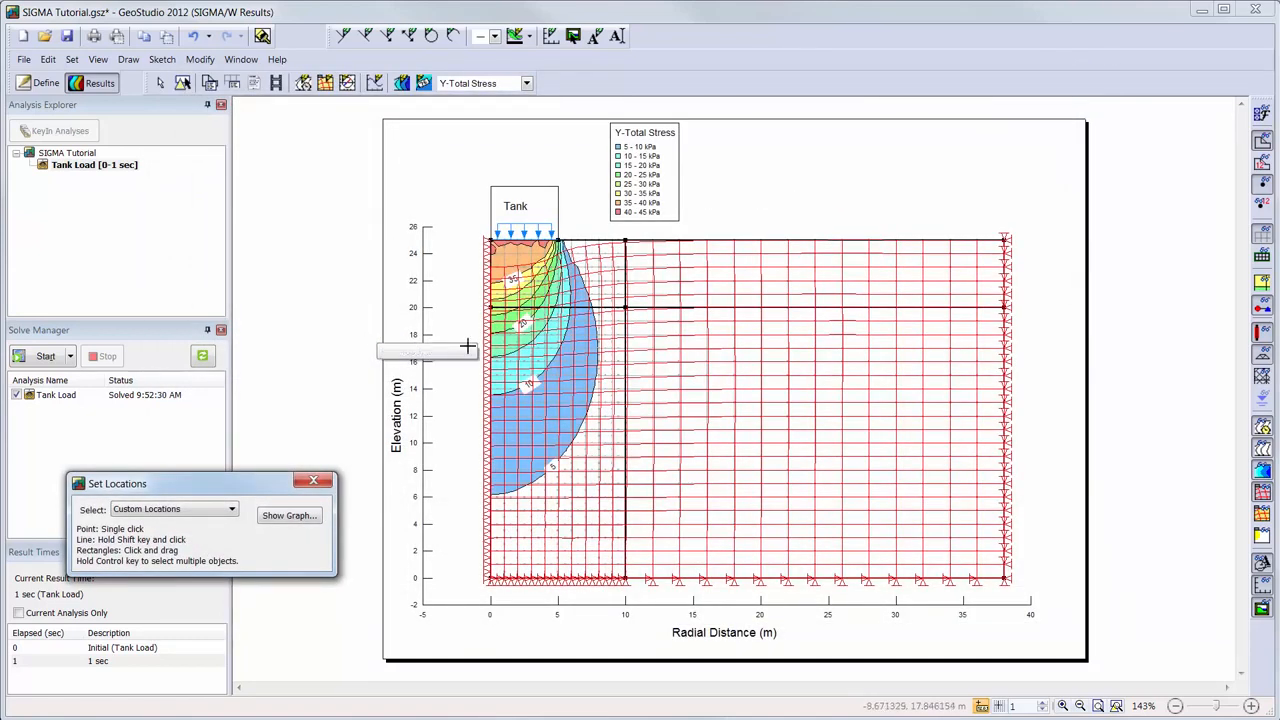
pyautogui.moveTo(557, 236); pyautogui.dragTo(562, 585)
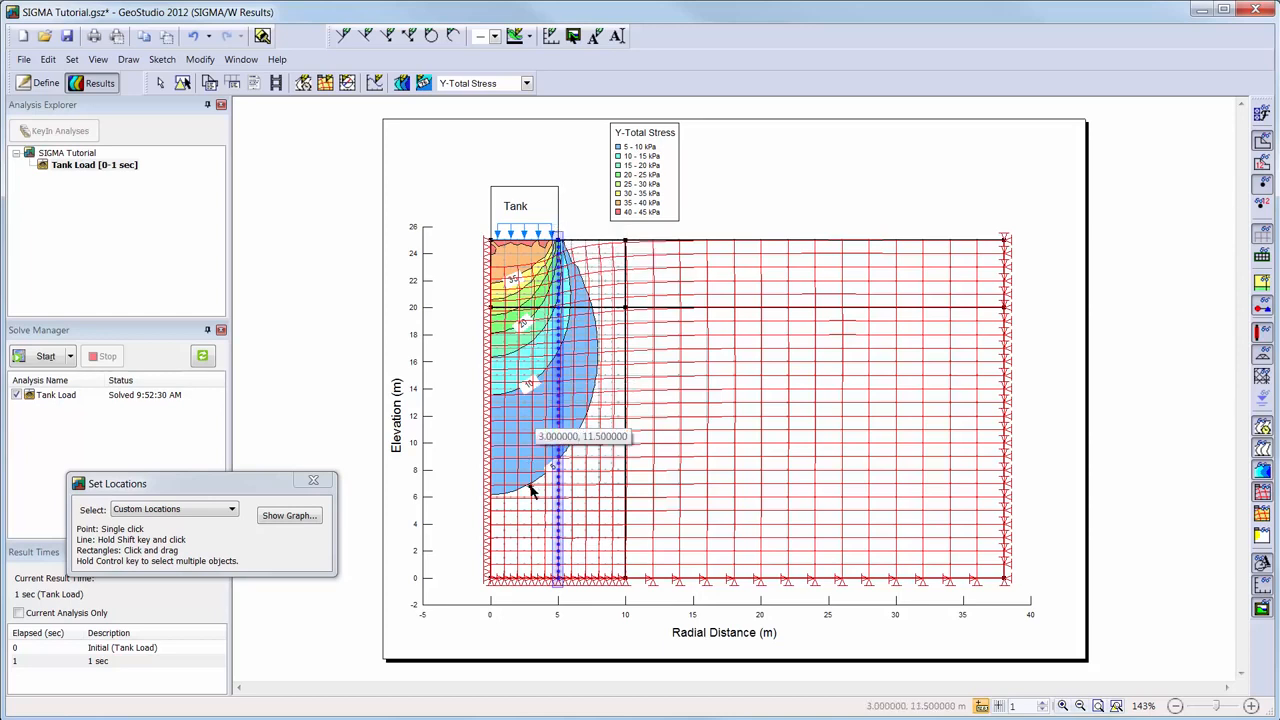
pyautogui.click(555, 600)
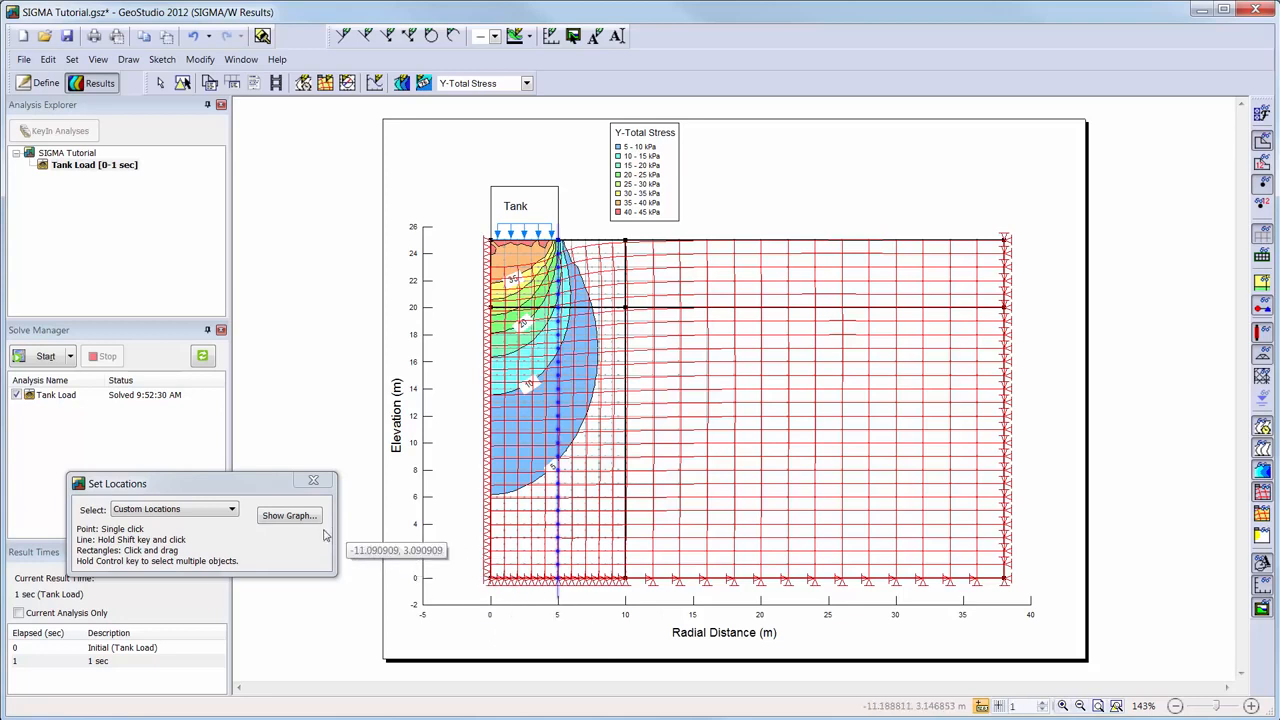
pyautogui.click(295, 517)
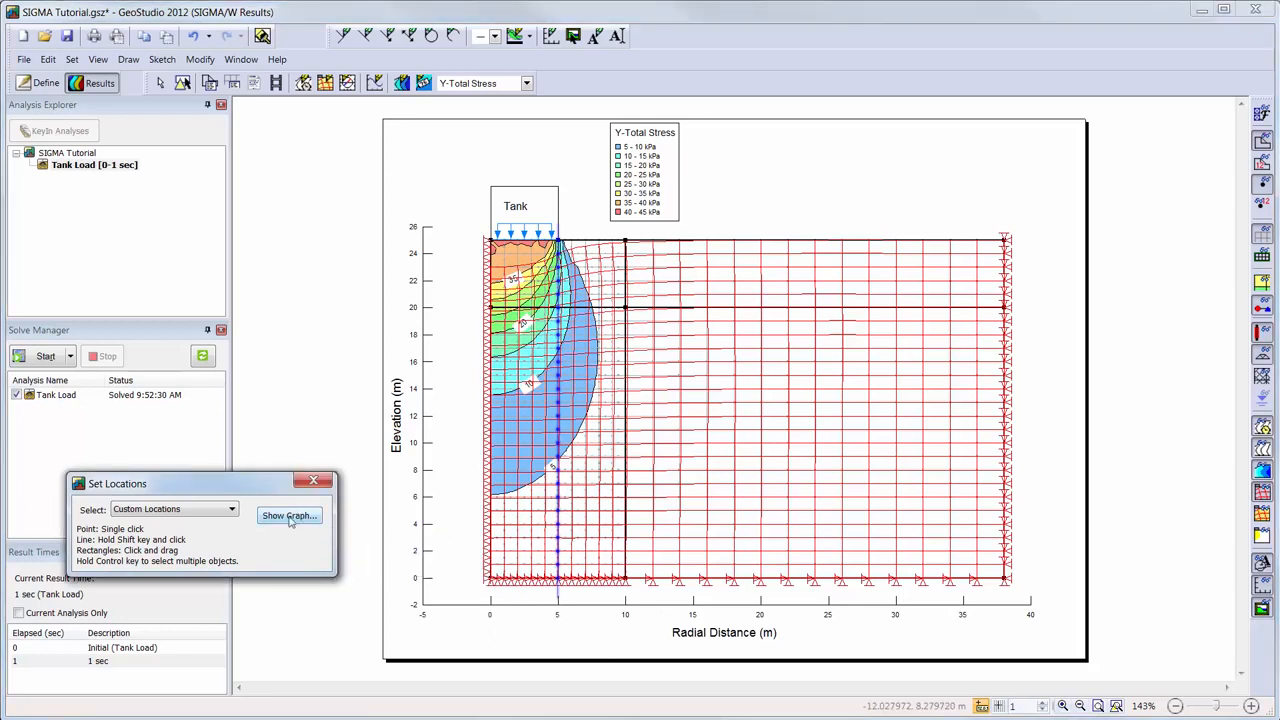
pyautogui.click(289, 517)
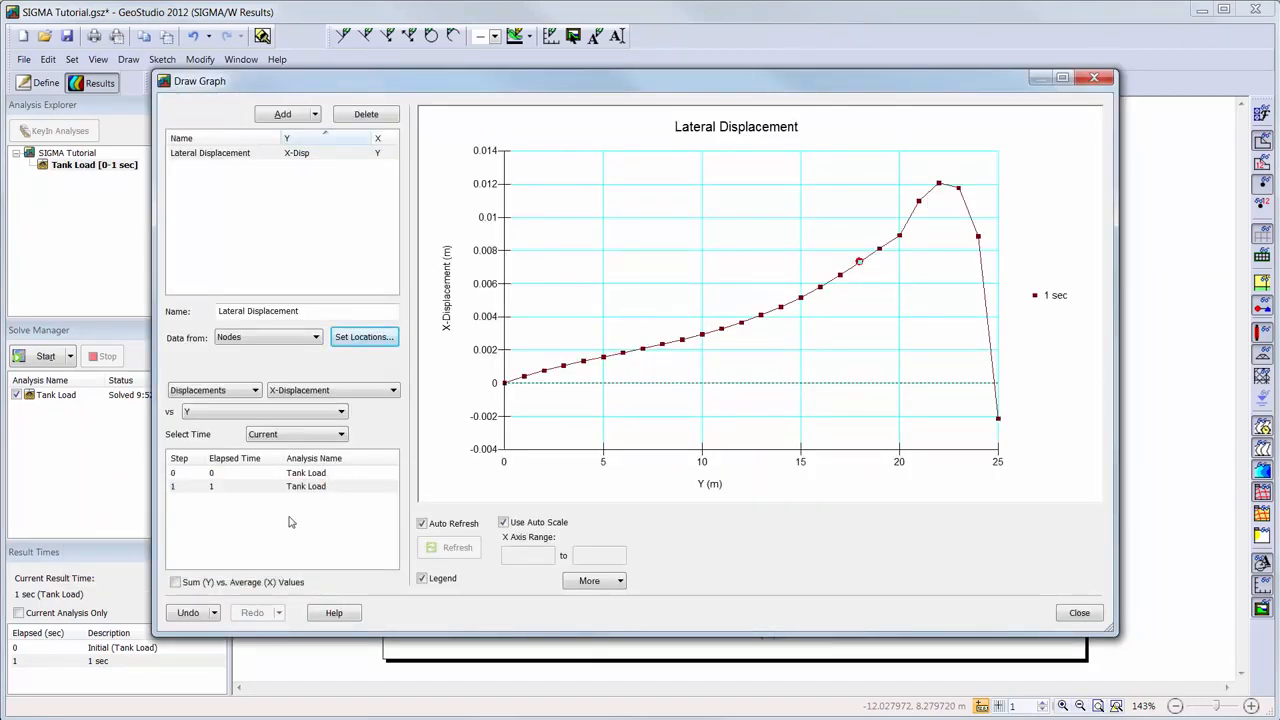
# Rotate the Lateral Displacement graph 90 degrees and turn off its legend in the graph options
pyautogui.click(620, 581)
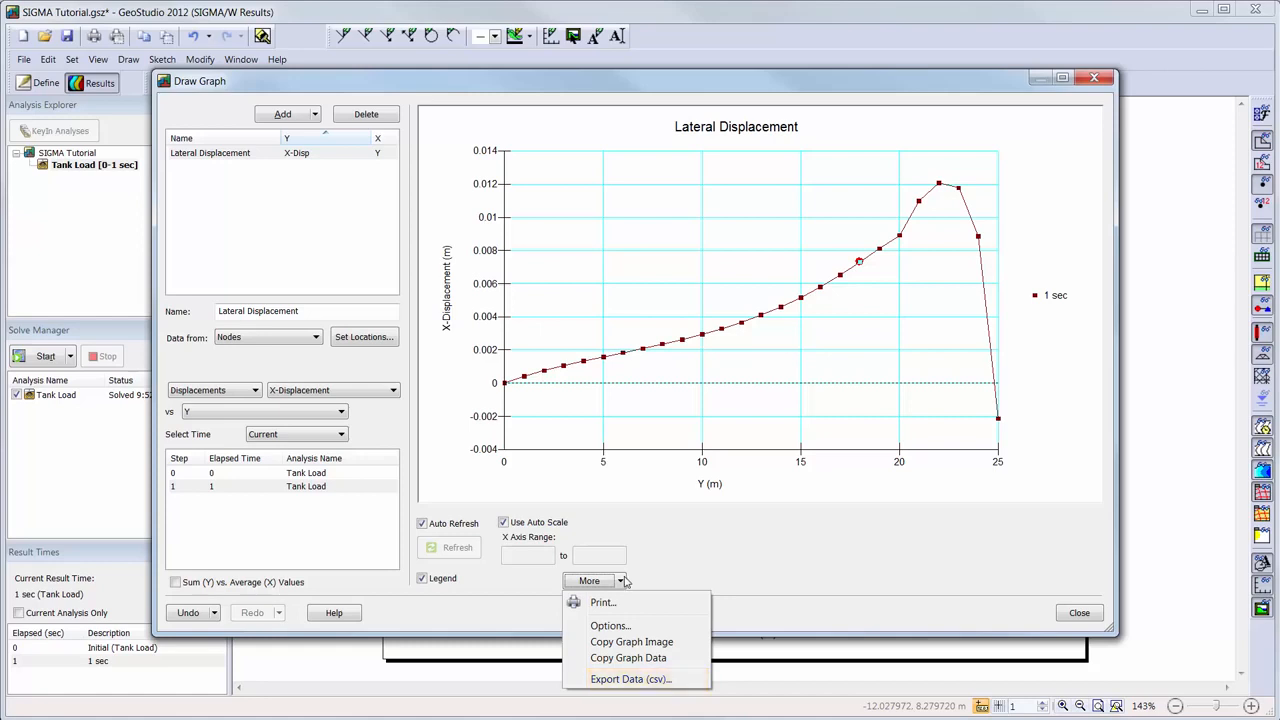
pyautogui.click(631, 627)
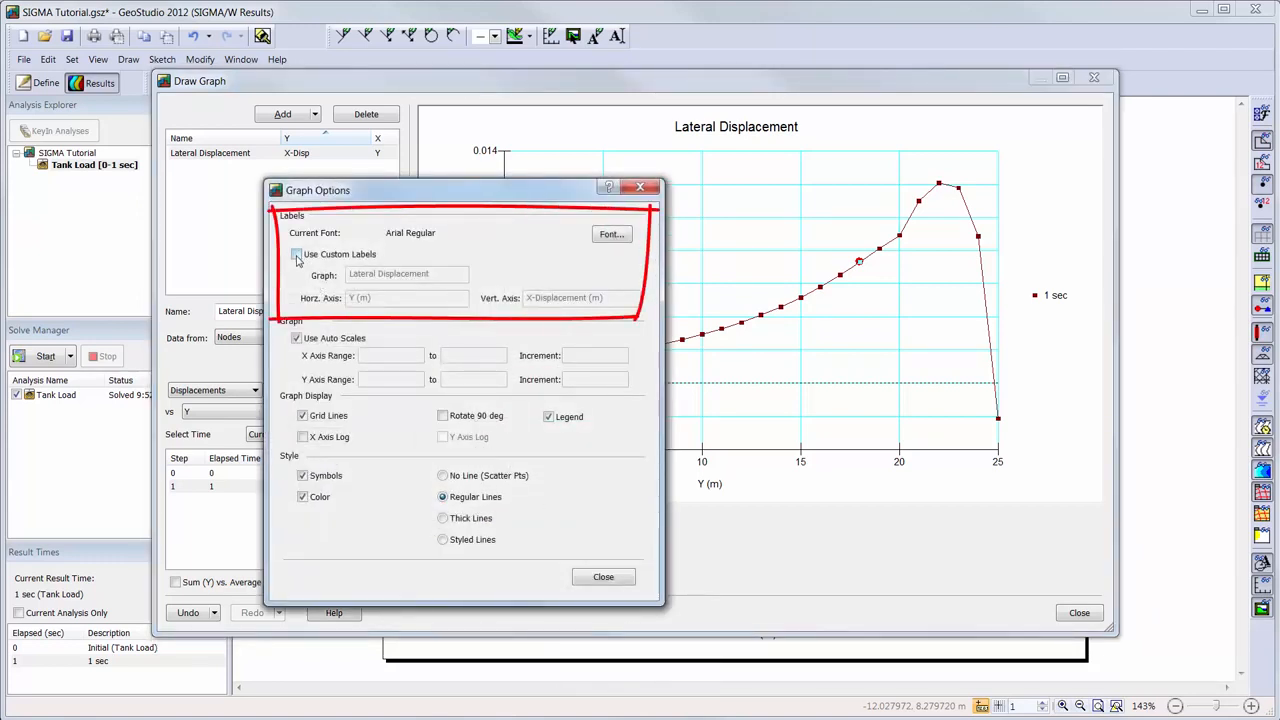
pyautogui.click(296, 255)
pyautogui.click(296, 255)
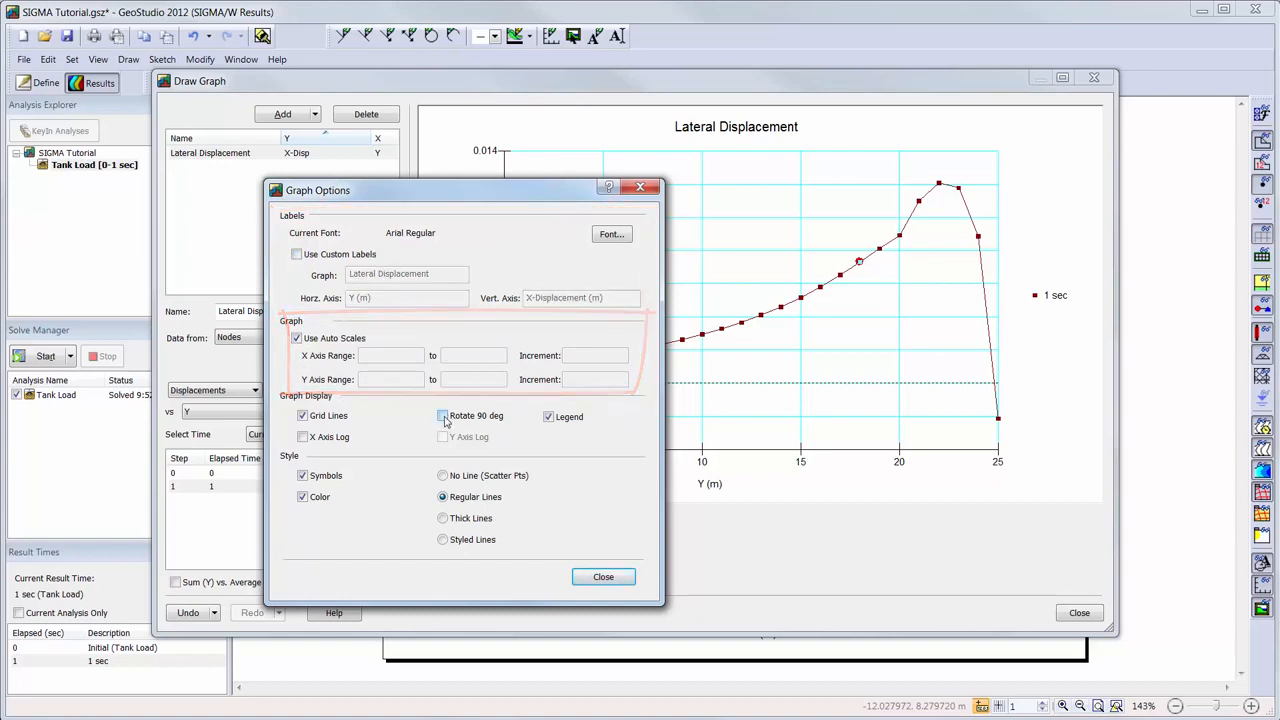
pyautogui.click(443, 416)
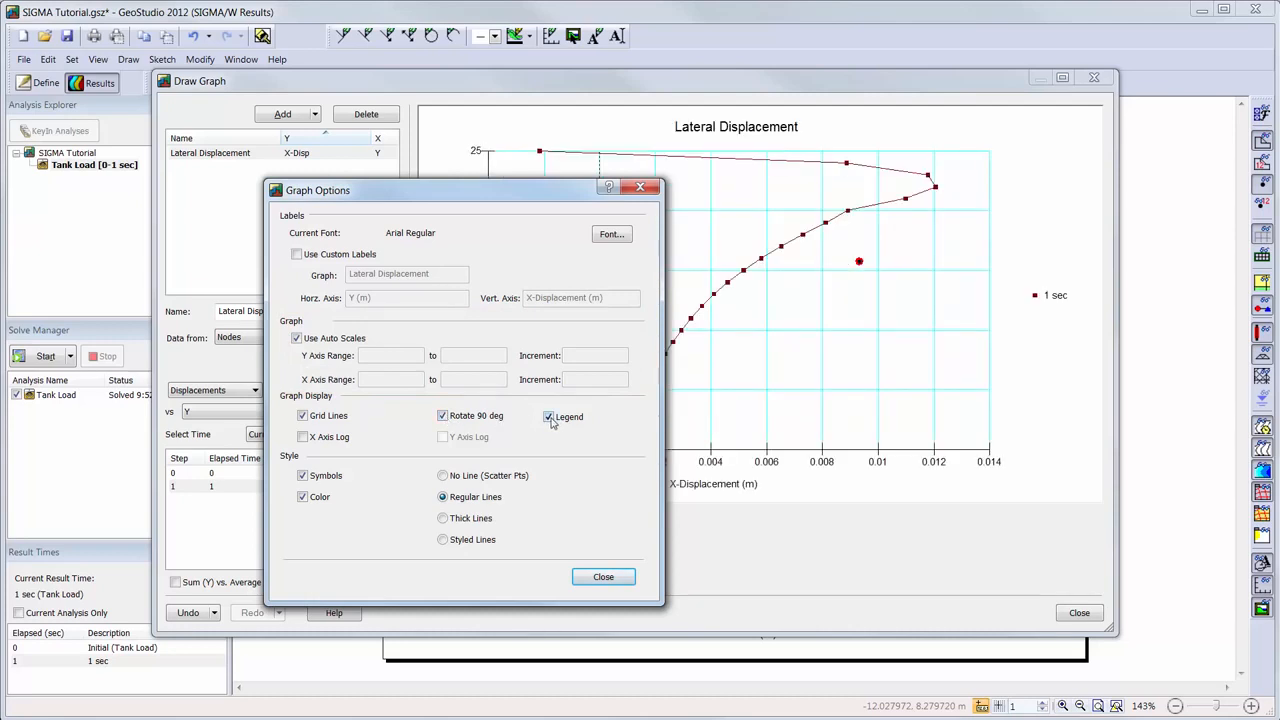
pyautogui.click(549, 417)
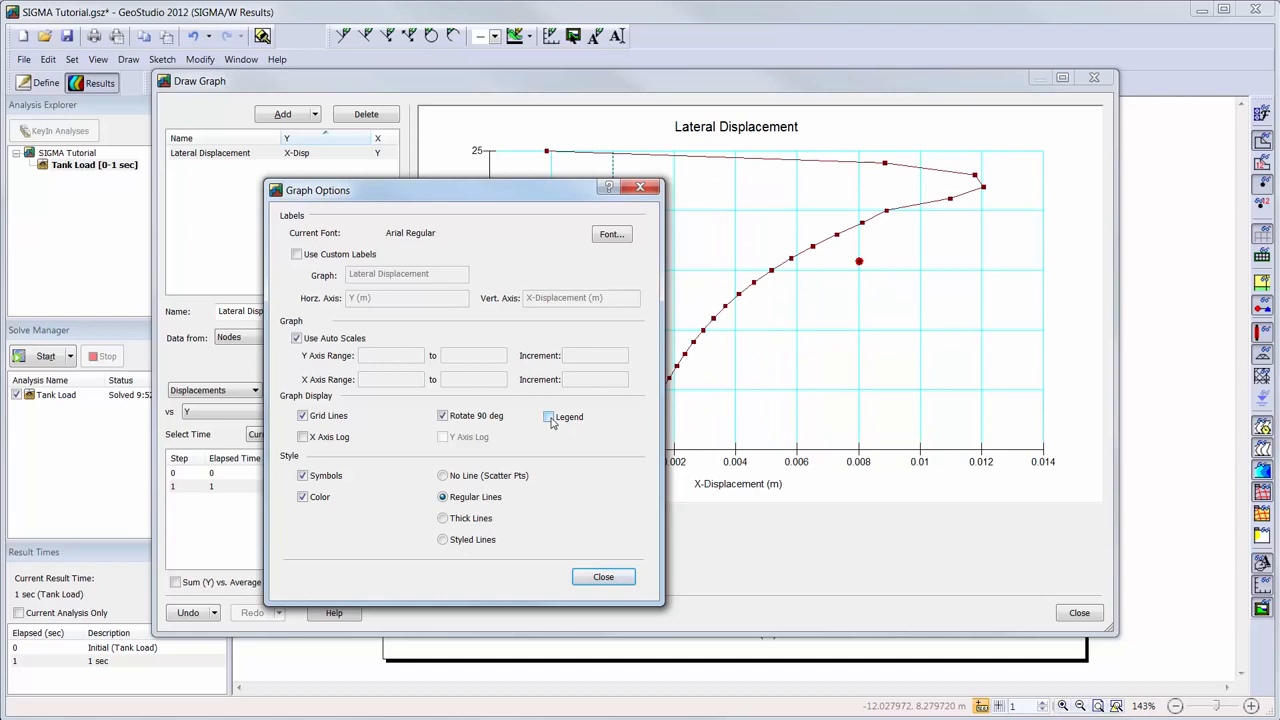
# Set the graph's label font size to 12 and close the graph
pyautogui.click(610, 235)
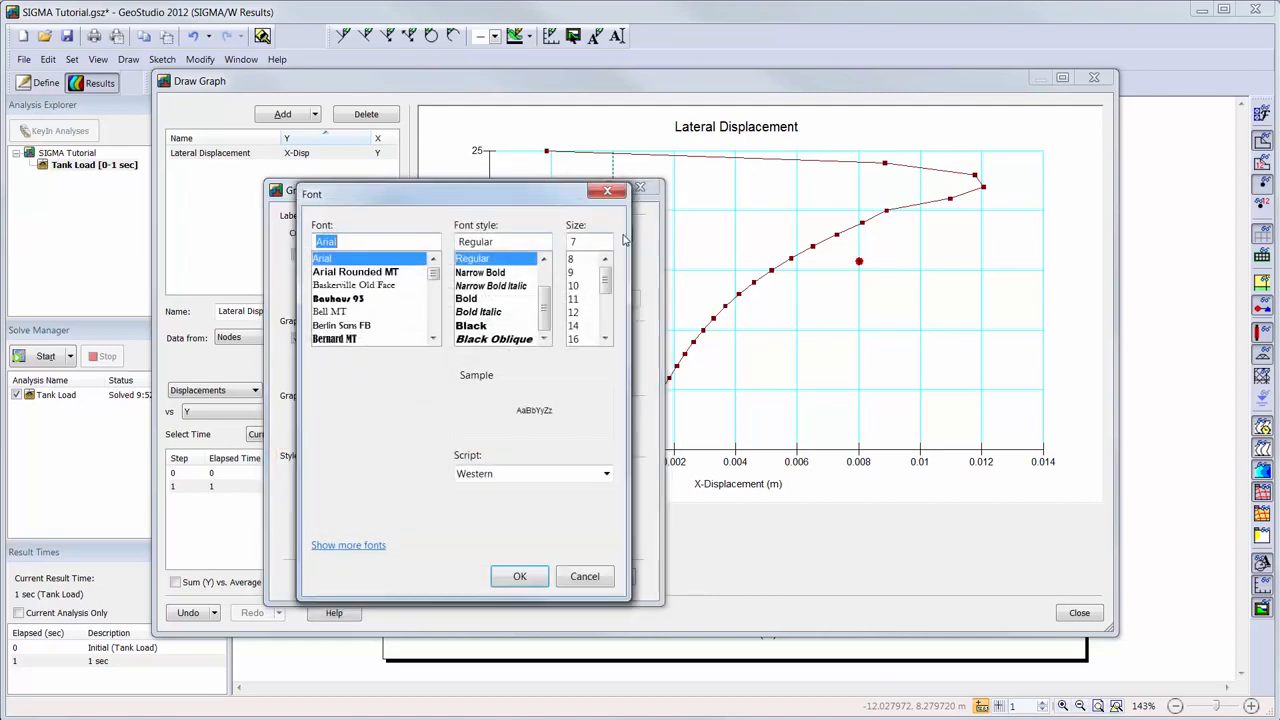
pyautogui.click(583, 313)
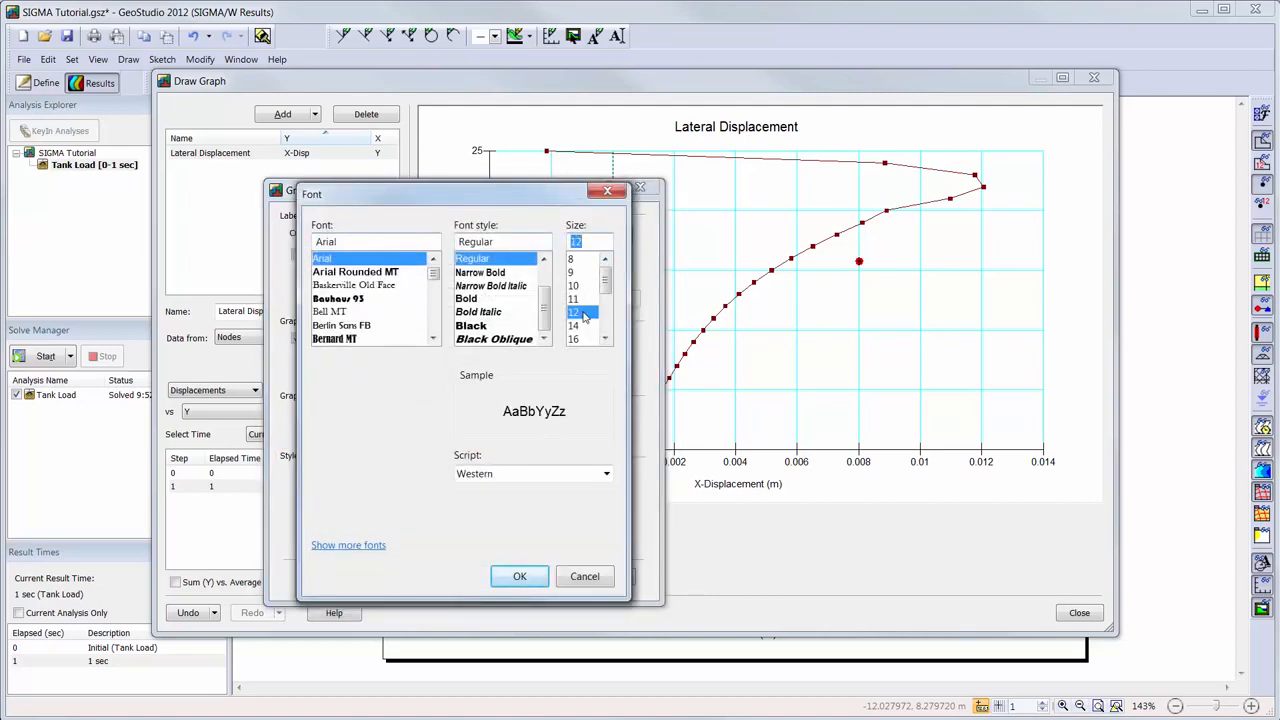
pyautogui.click(520, 576)
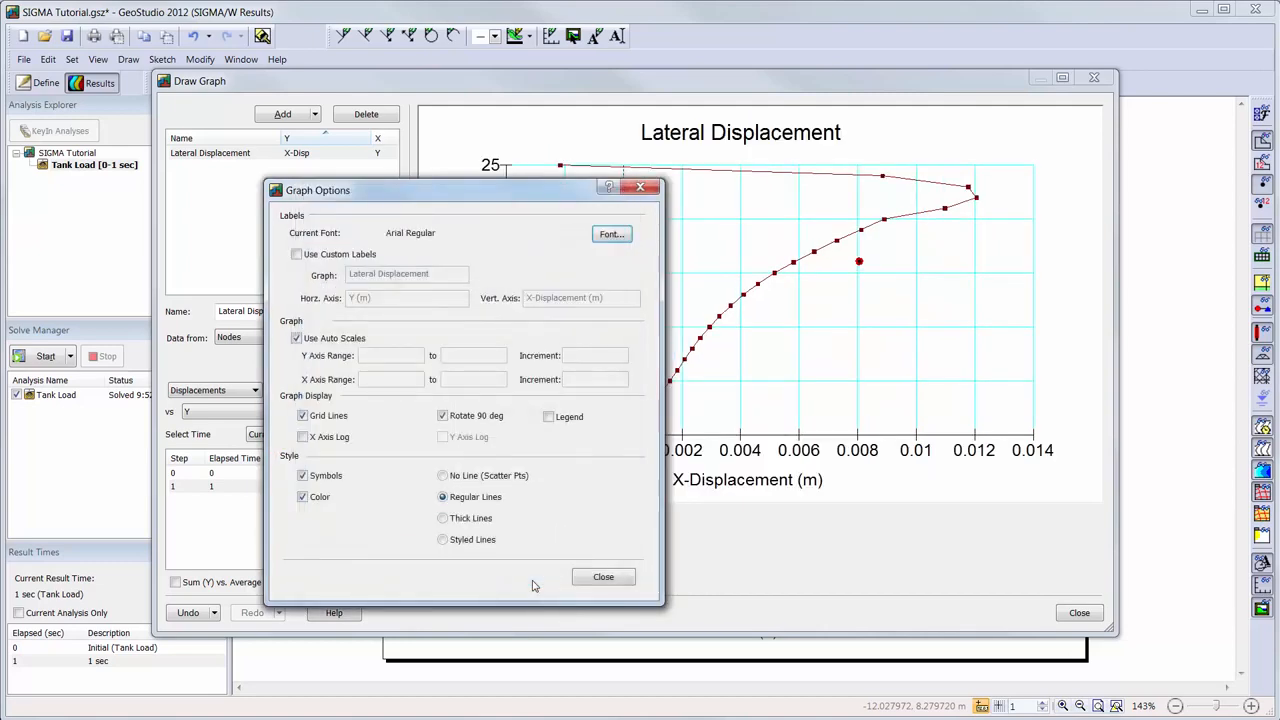
pyautogui.click(601, 577)
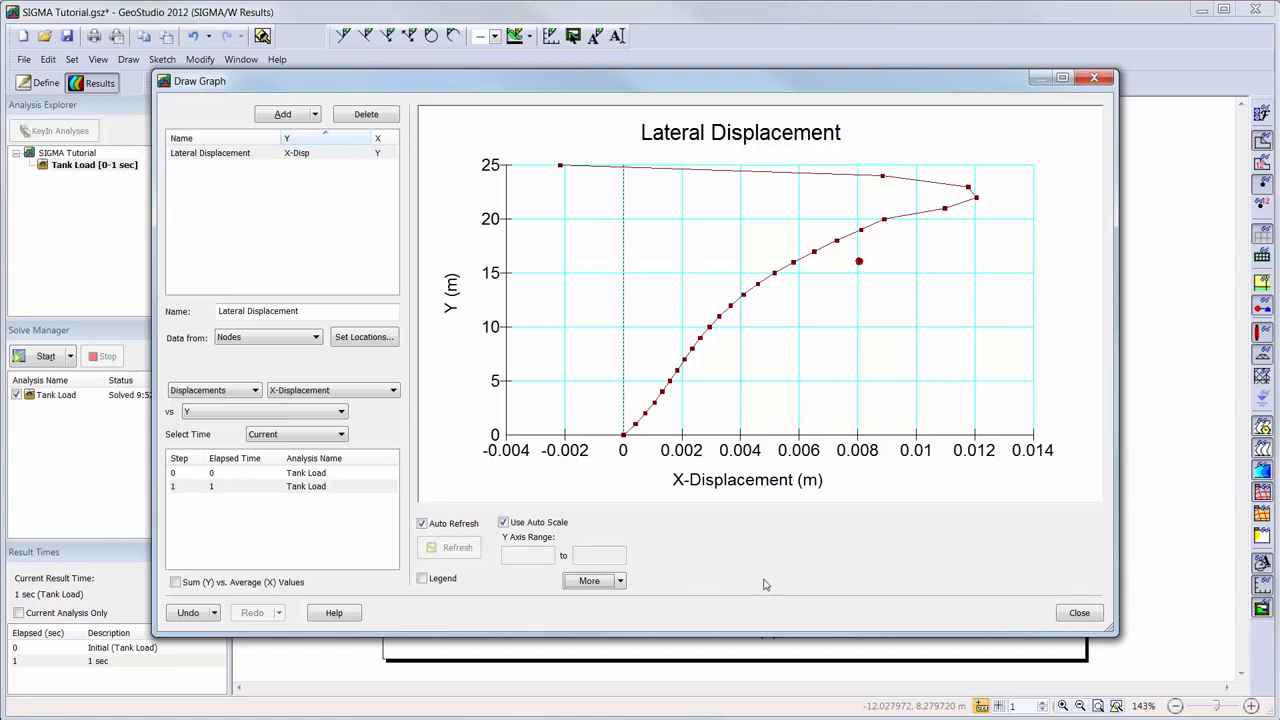
pyautogui.click(1080, 613)
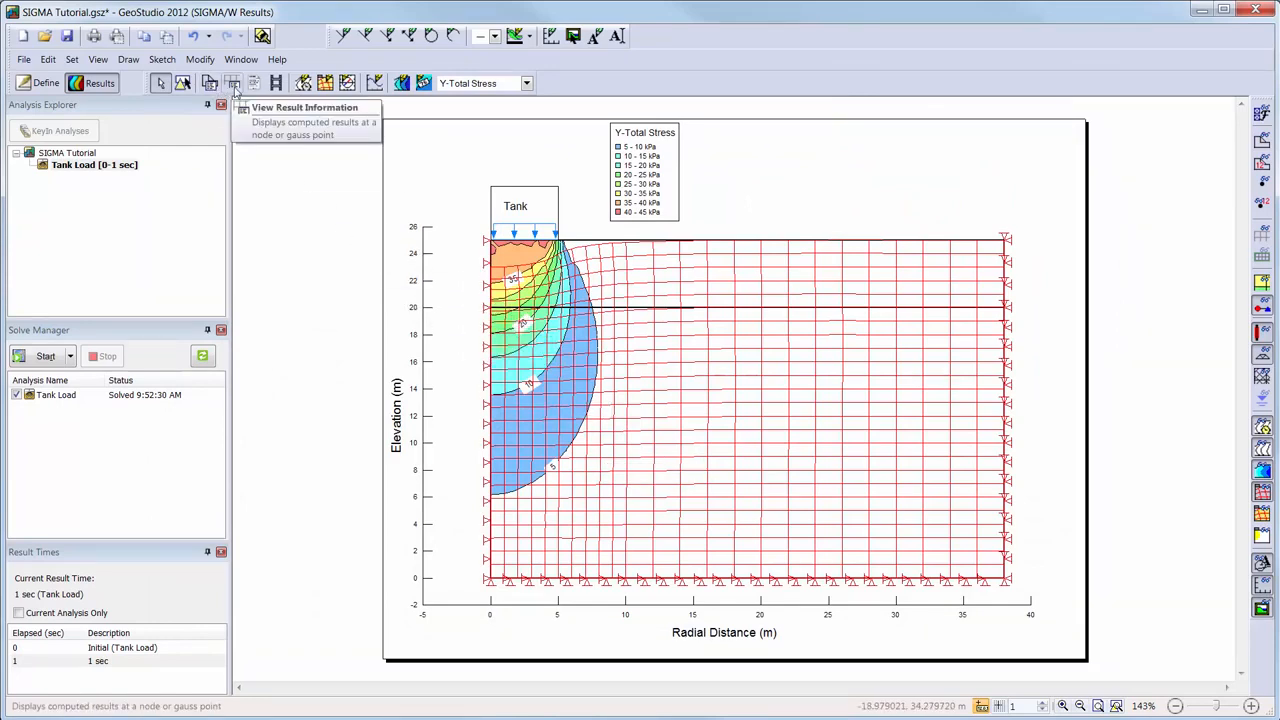
# Examine the result information for the node at (1, 24) beneath the tank, filtering the data category to Displacements
pyautogui.click(233, 84)
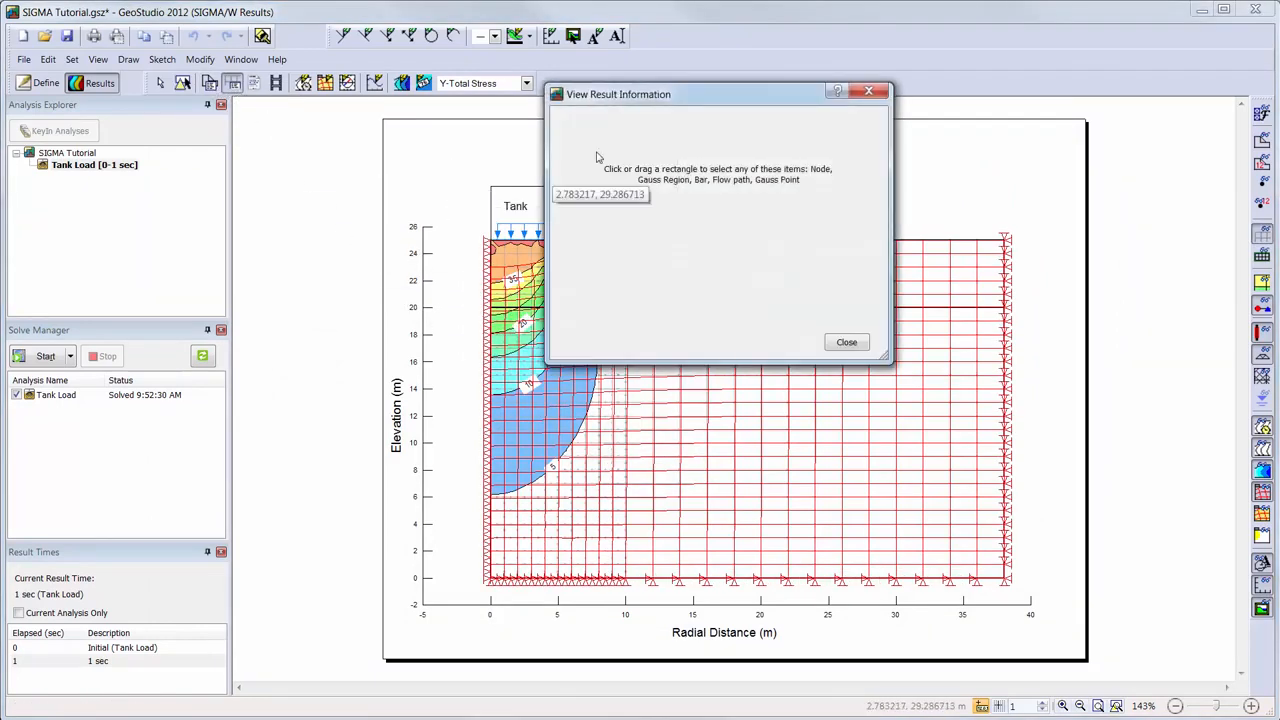
pyautogui.moveTo(683, 97); pyautogui.dragTo(252, 191)
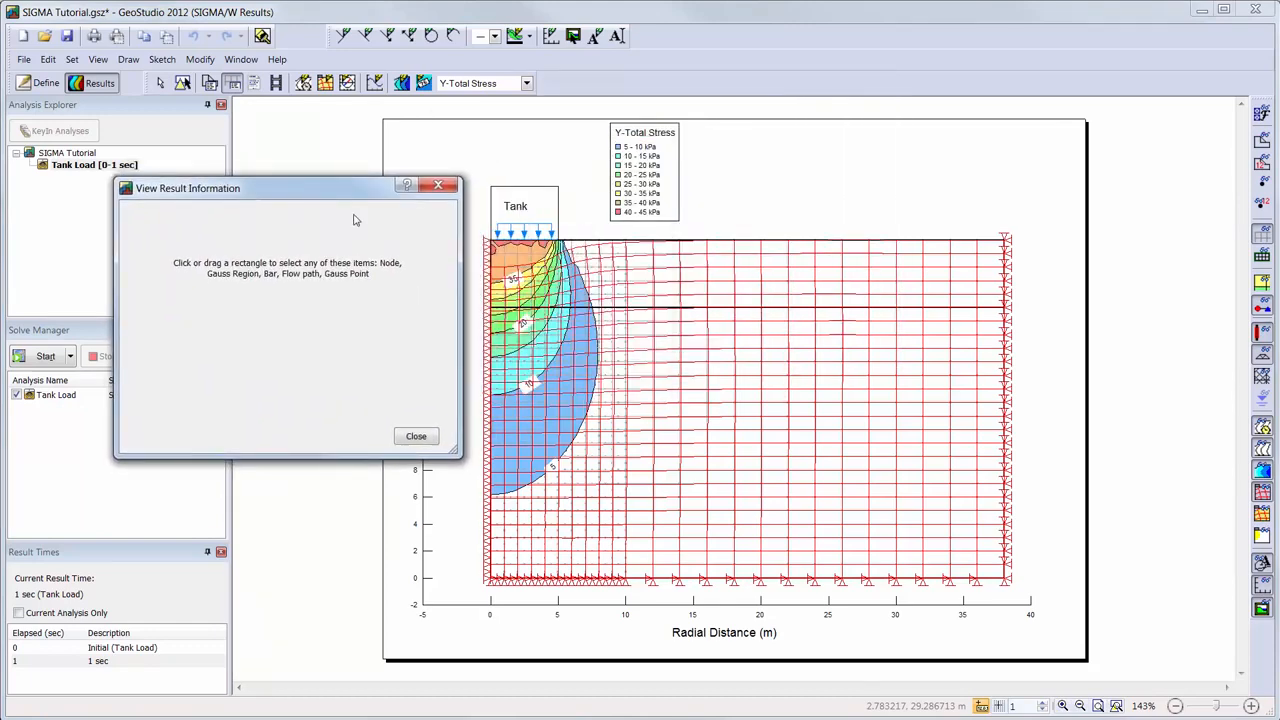
pyautogui.click(503, 256)
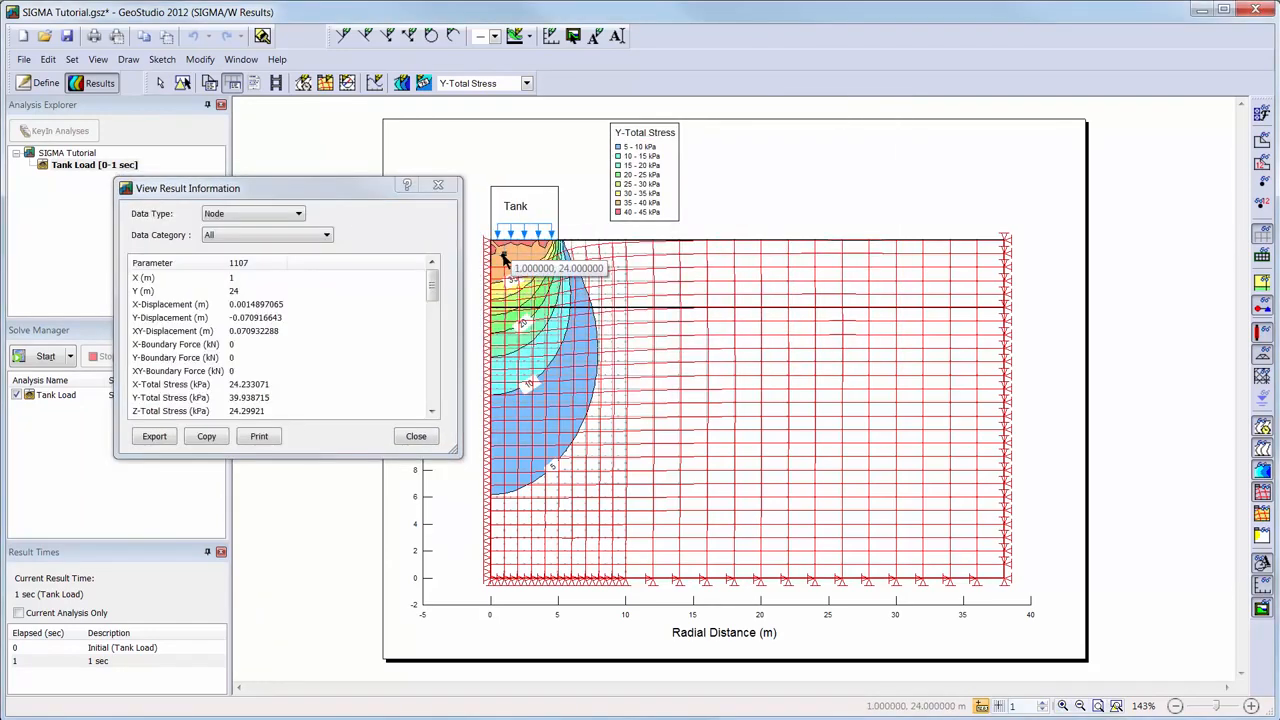
pyautogui.moveTo(458, 455); pyautogui.dragTo(452, 610)
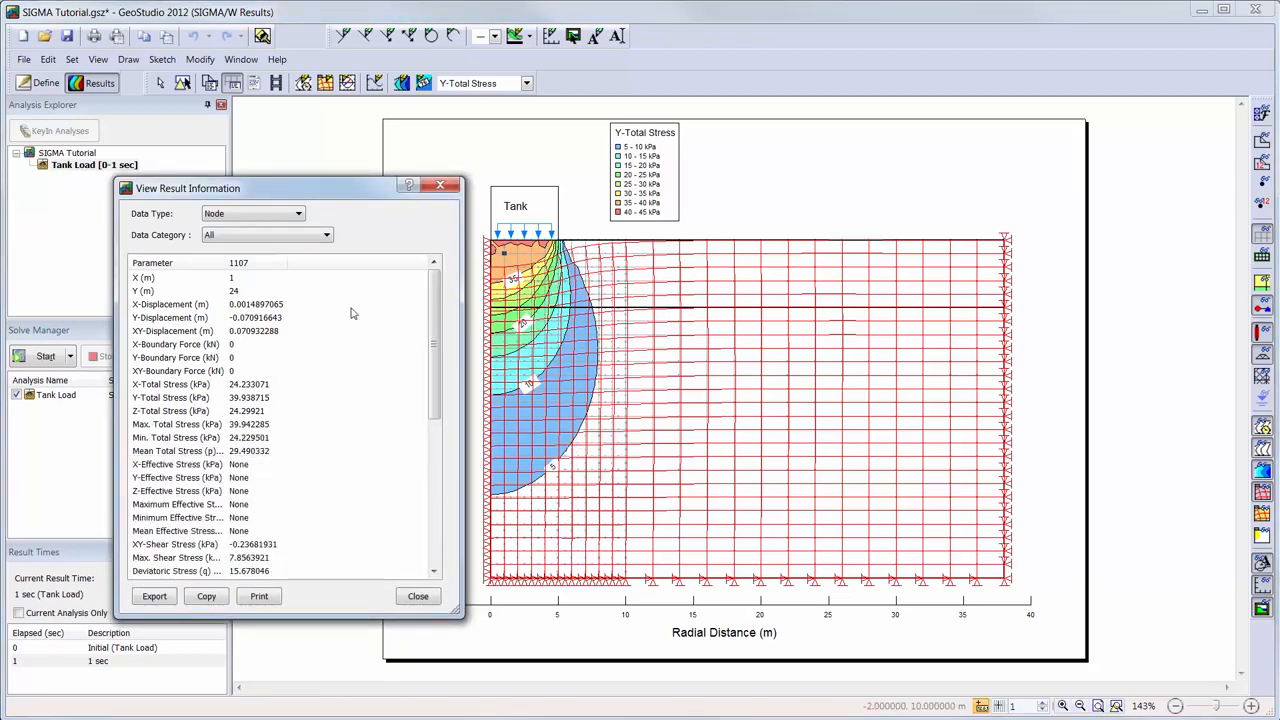
pyautogui.click(326, 236)
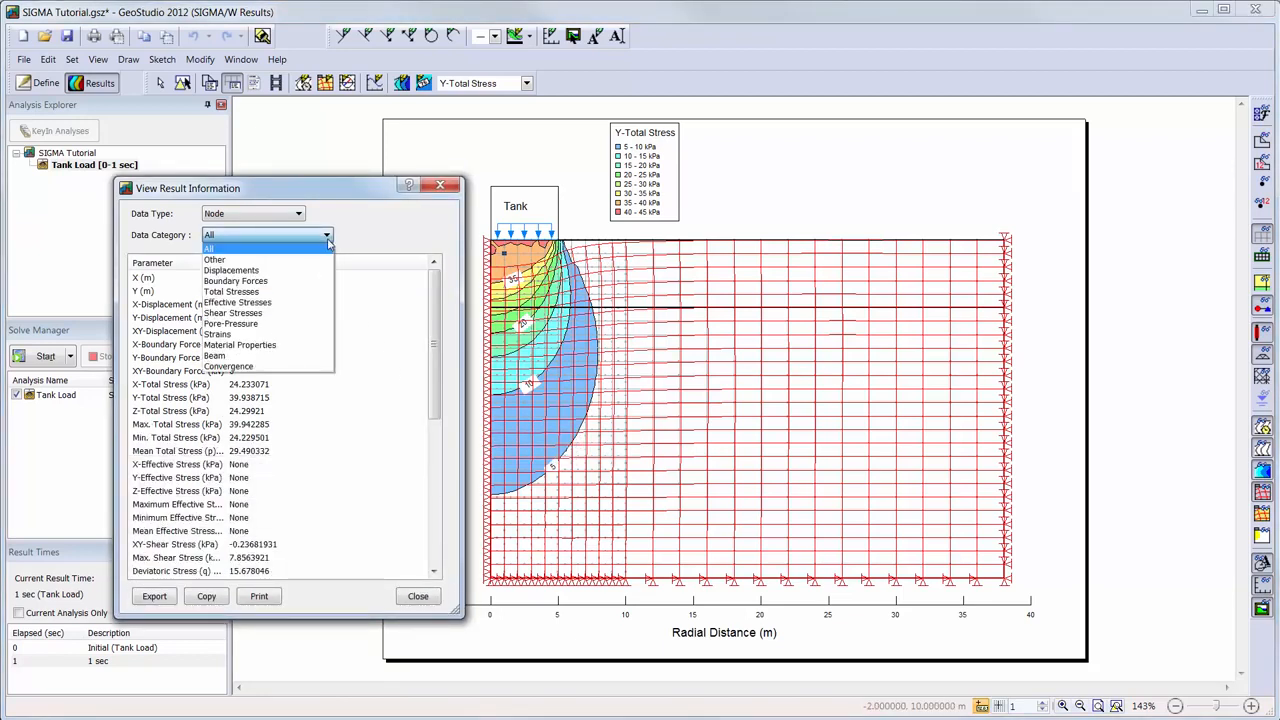
pyautogui.click(316, 271)
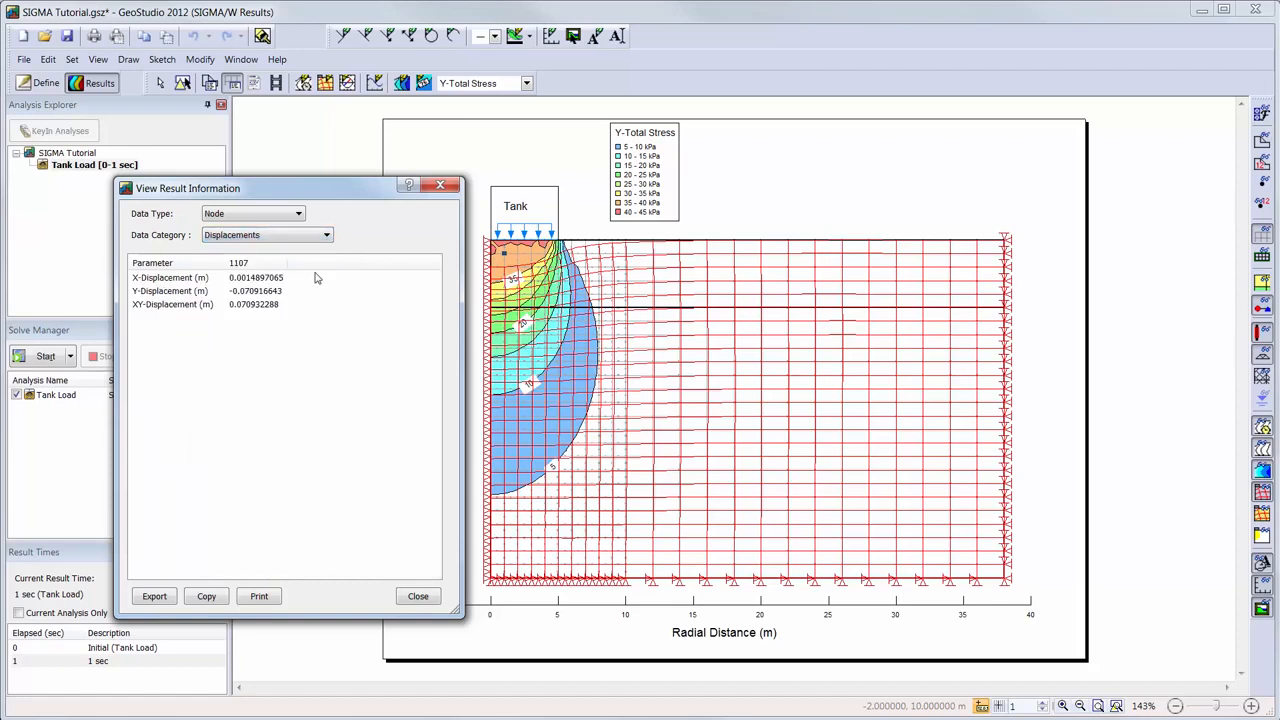
pyautogui.click(450, 186)
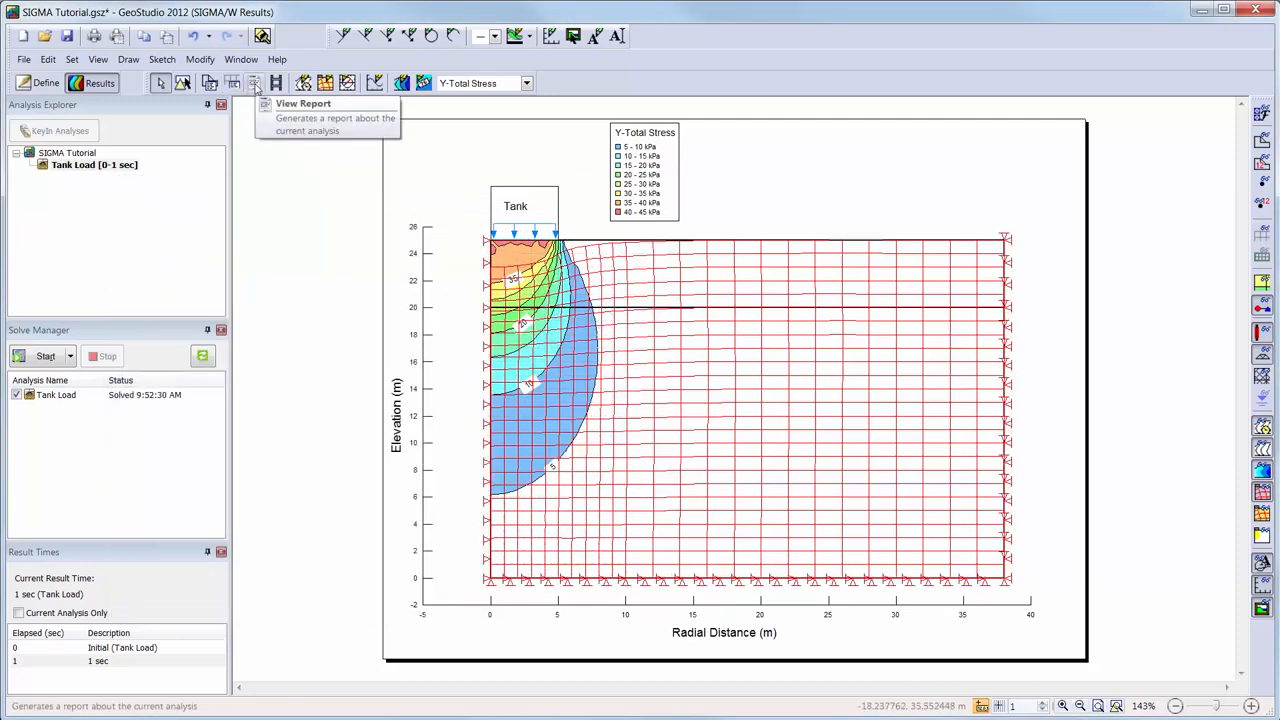
# Generate an HTML report of the Tank Load analysis saved as SIGMA Tutorial.html, and look through it
pyautogui.click(256, 86)
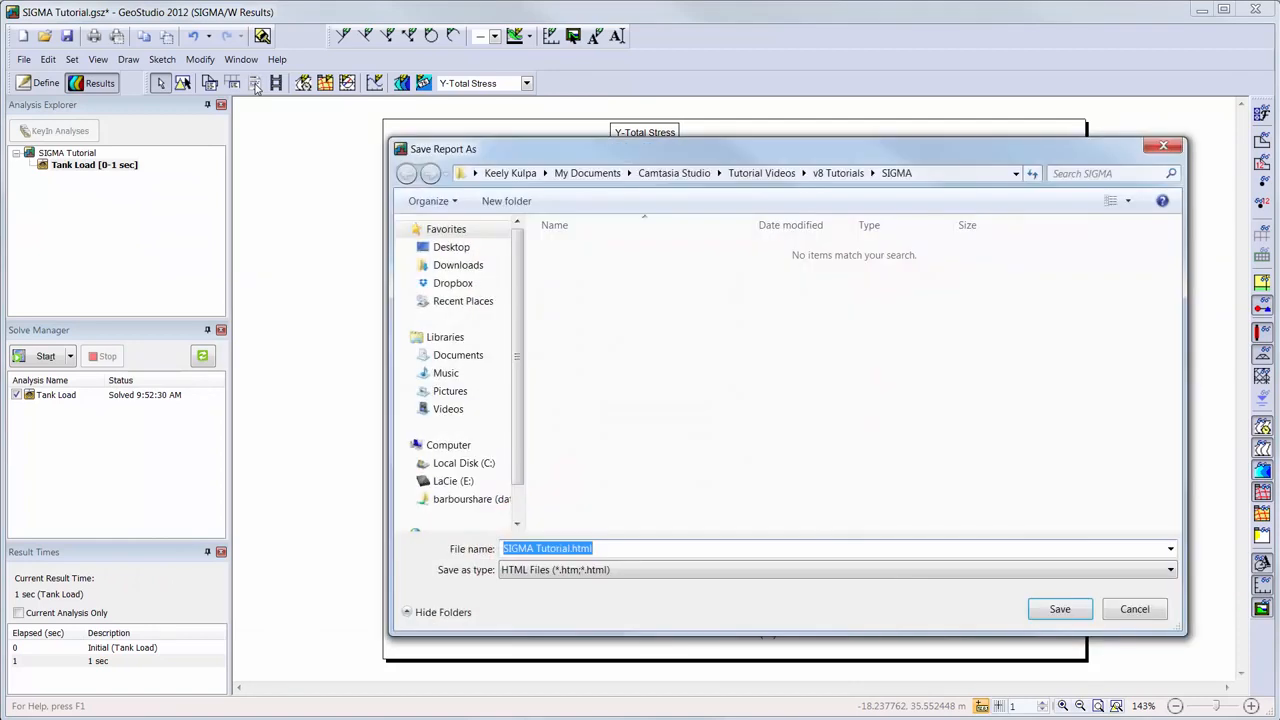
pyautogui.click(1060, 609)
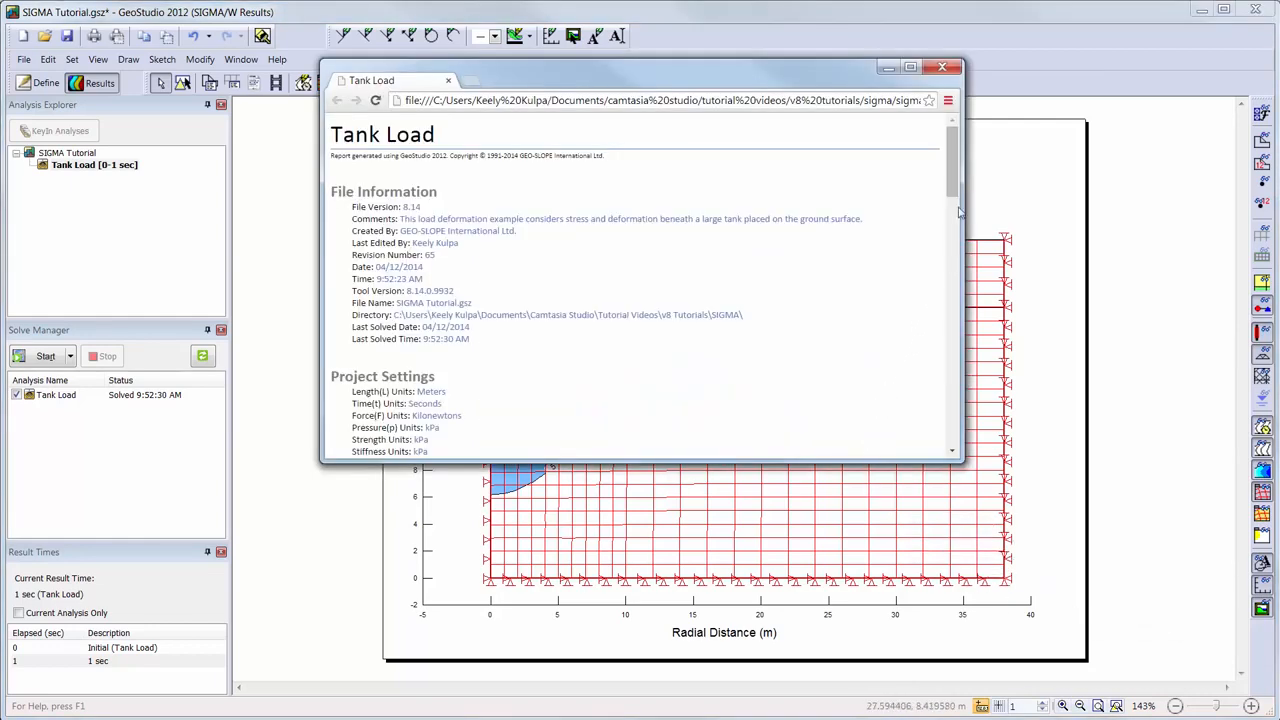
pyautogui.moveTo(953, 179); pyautogui.dragTo(962, 310)
pyautogui.click(960, 67)
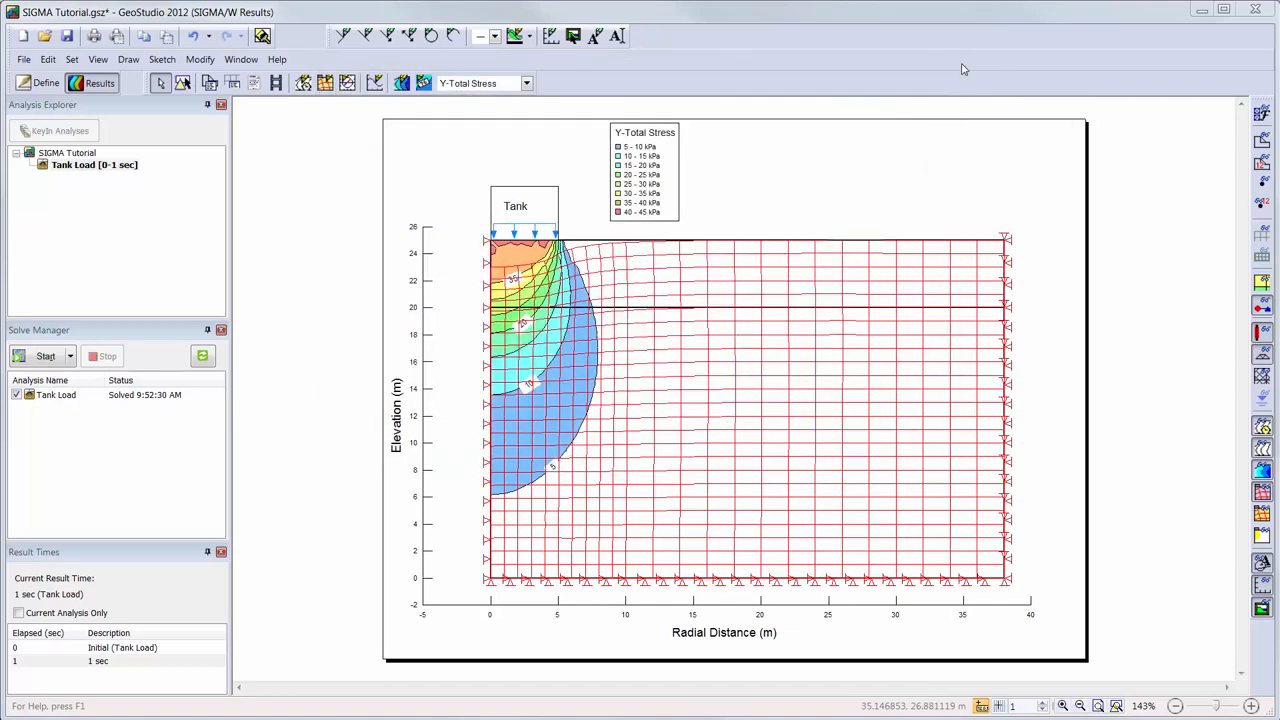
# Return to the model definition view and consult the help topic for Draw Materials and the help home page
pyautogui.click(35, 84)
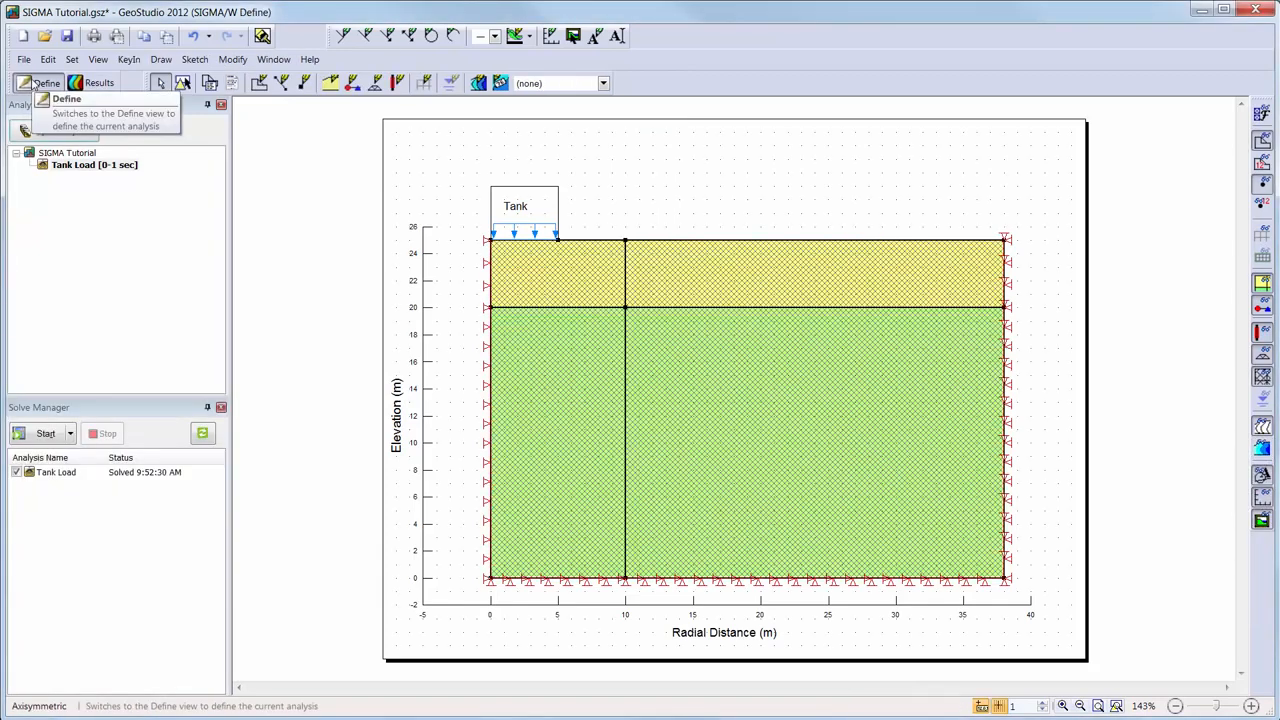
pyautogui.click(330, 83)
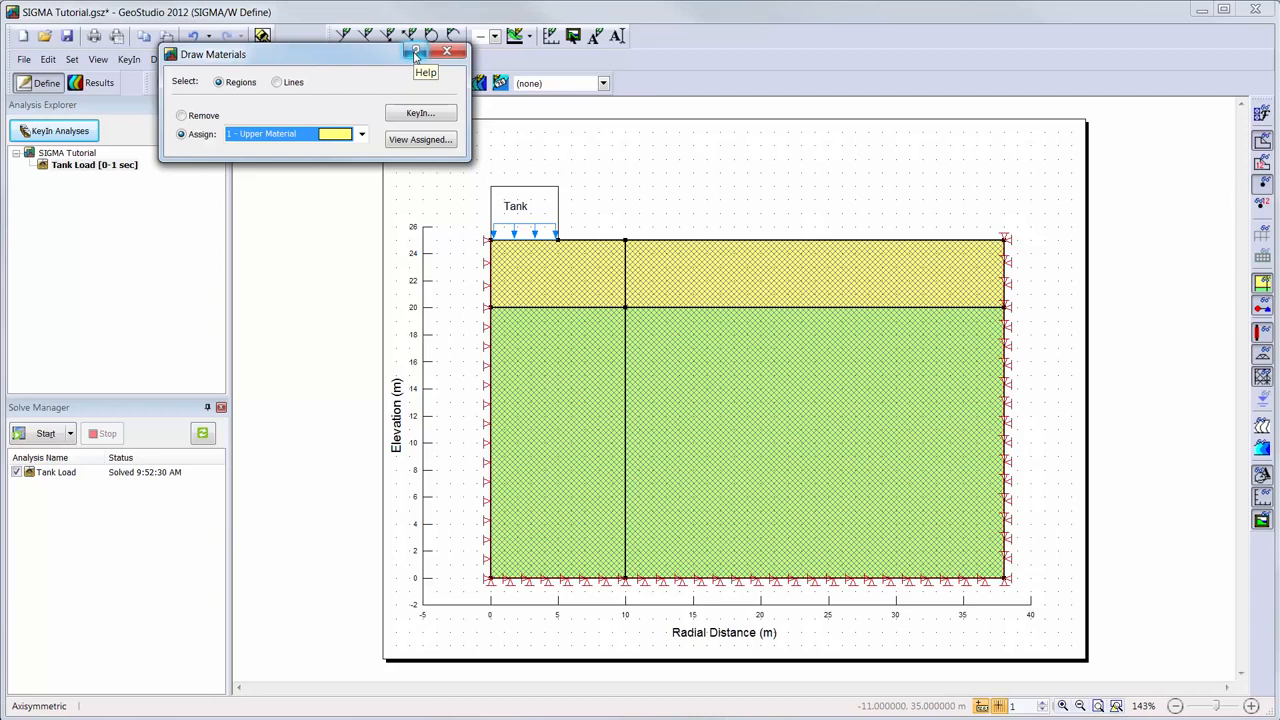
pyautogui.click(415, 52)
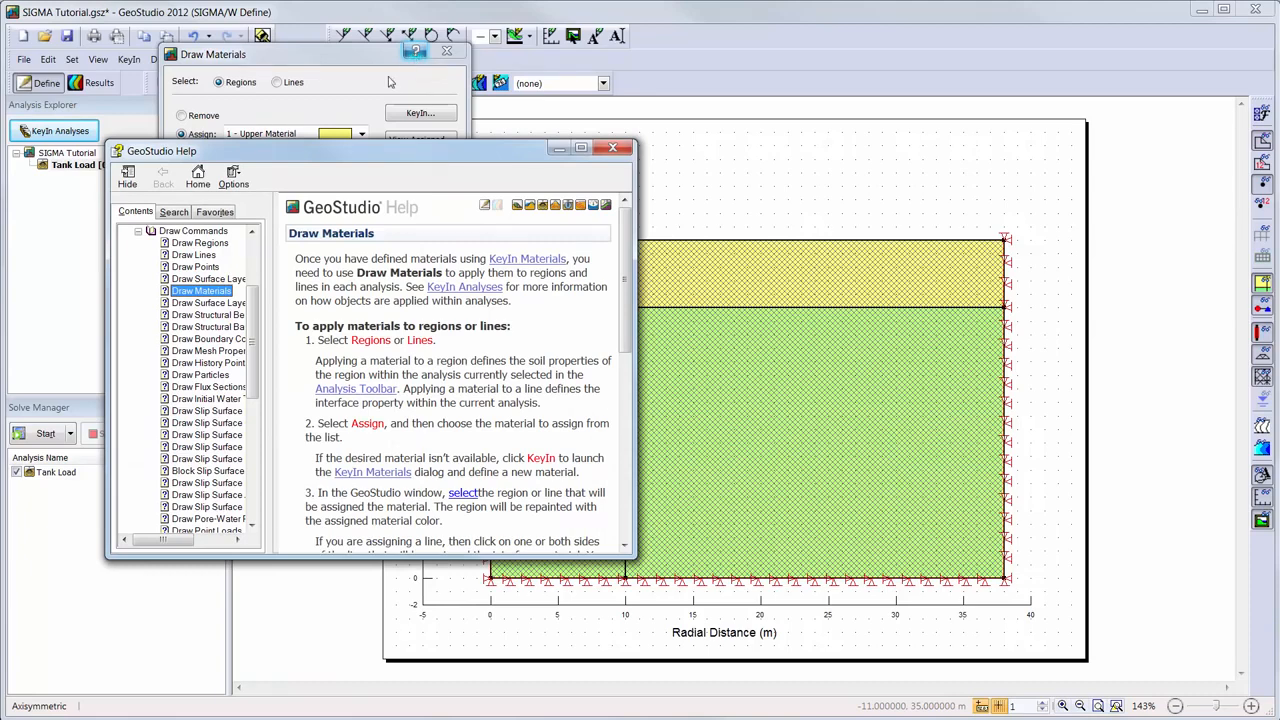
pyautogui.click(197, 174)
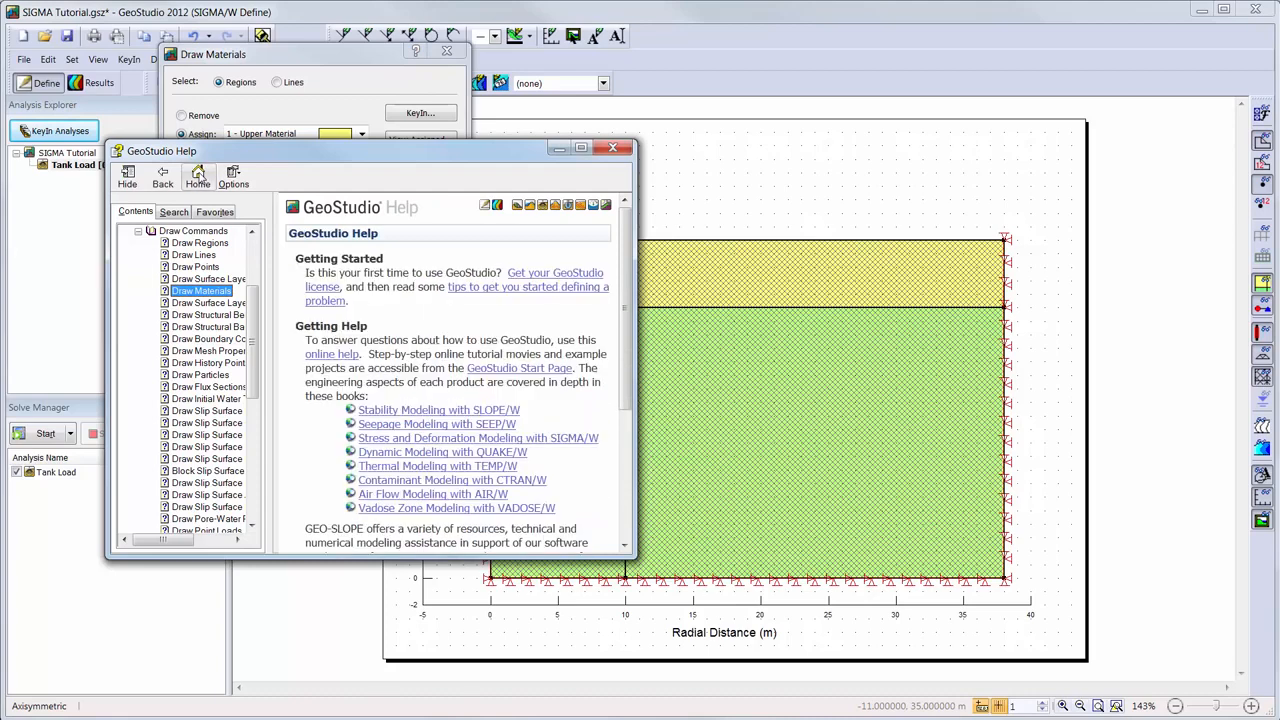